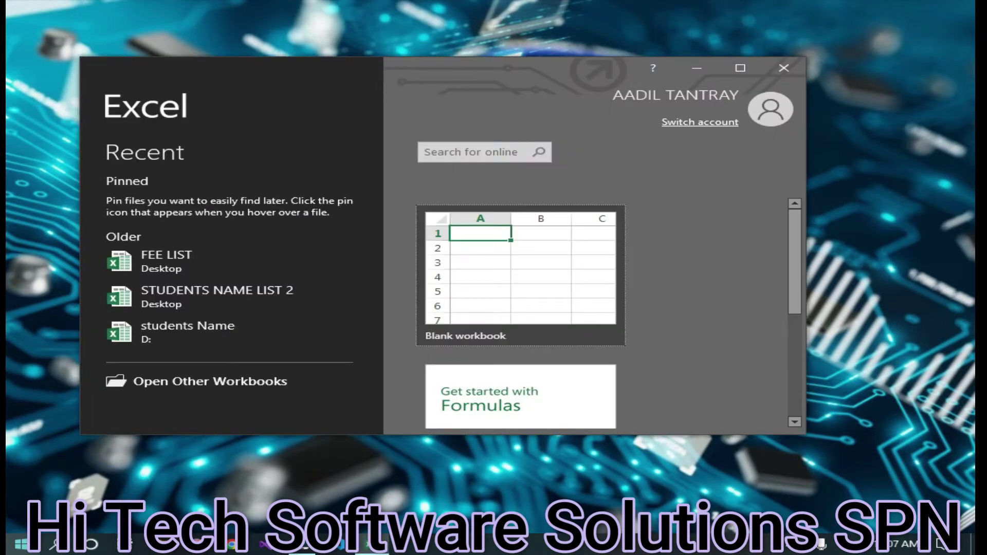
# Create a new blank workbook and enlarge the worksheet view
pyautogui.click(479, 311)
pyautogui.keyDown('ctrl'); pyautogui.scroll(12, 149, 274); pyautogui.keyUp('ctrl')
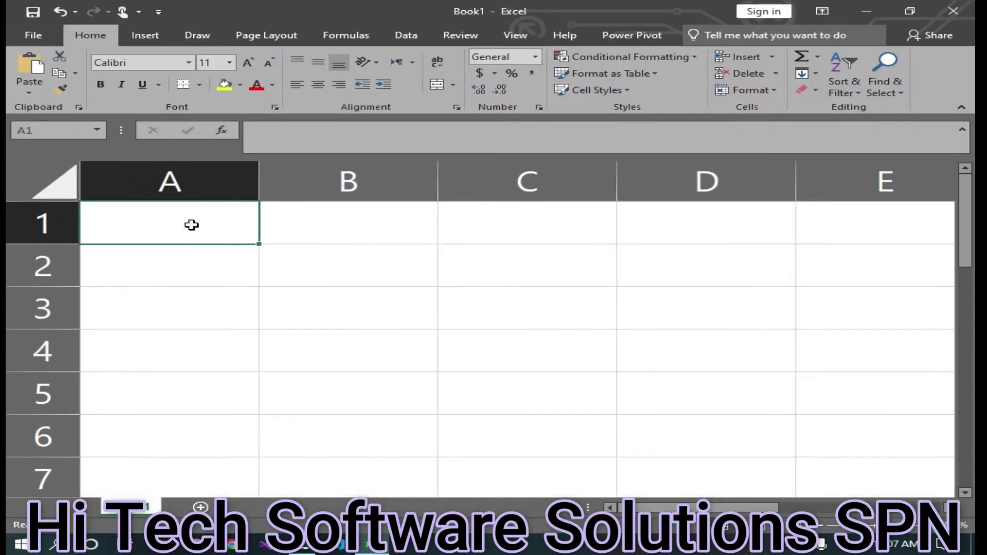
pyautogui.doubleClick(191, 224)
pyautogui.scroll(-1, 343, 272)
pyautogui.scroll(1, 343, 272)
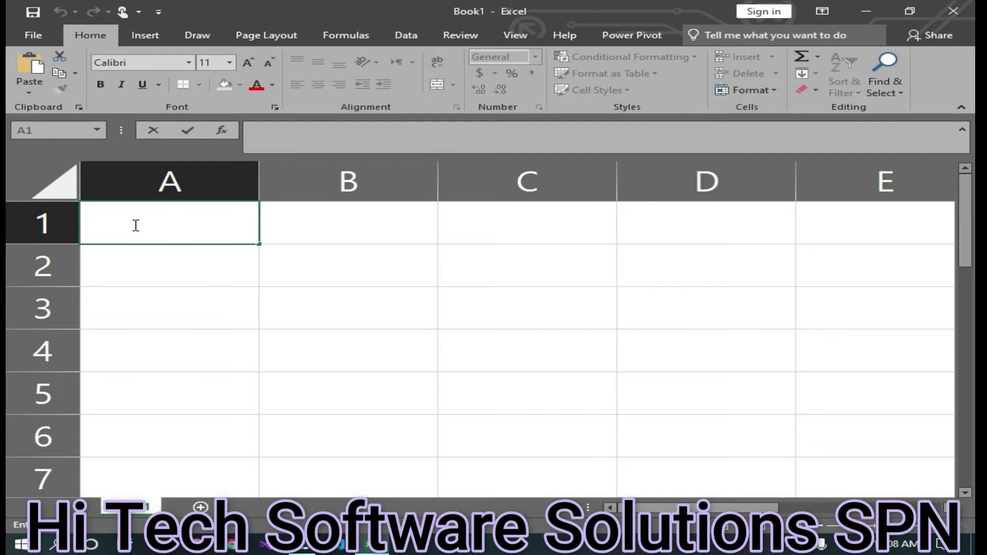
pyautogui.click(165, 221)
pyautogui.click(226, 263)
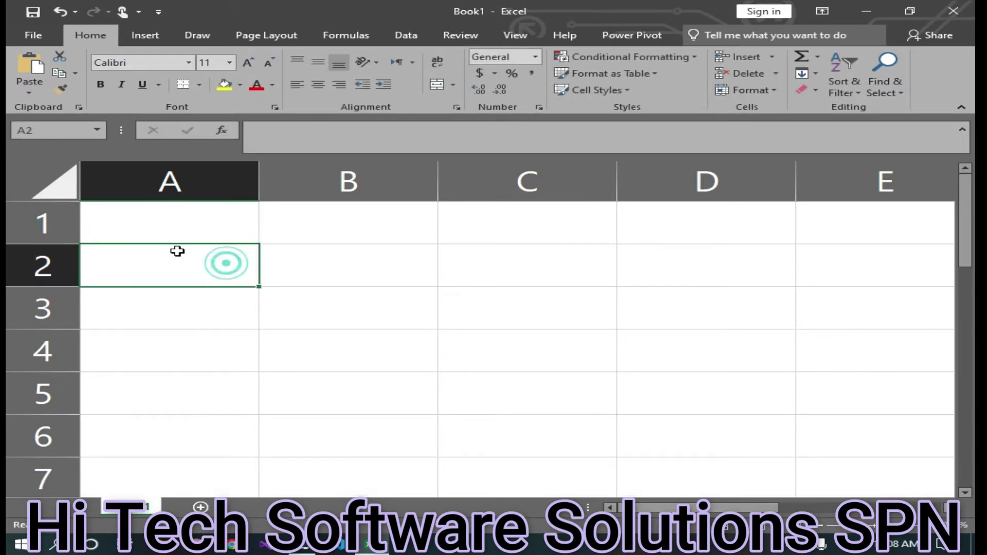
pyautogui.keyDown('ctrl'); pyautogui.scroll(-2, 141, 214); pyautogui.keyUp('ctrl')
# Enter the values 12, 15, 18, 77 and 35 in cells A1 to A5
pyautogui.click(141, 215)
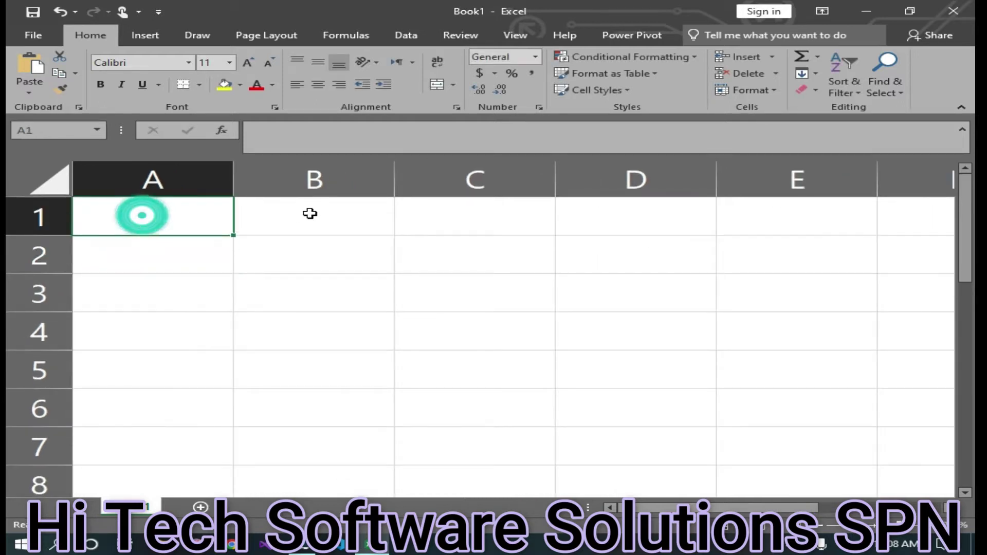
pyautogui.write('12')
pyautogui.click(187, 261)
pyautogui.write('15')
pyautogui.click(165, 289)
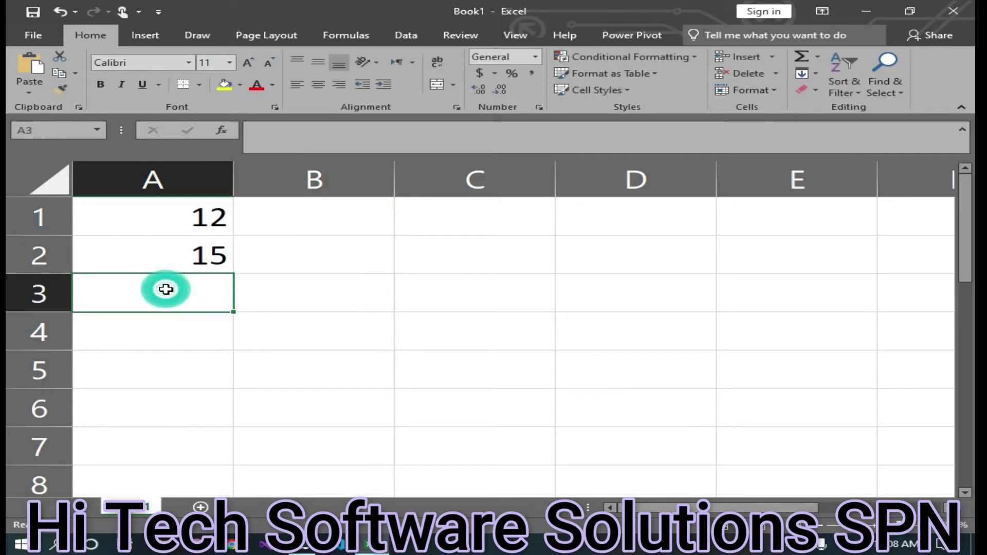
pyautogui.write('18')
pyautogui.doubleClick(175, 332)
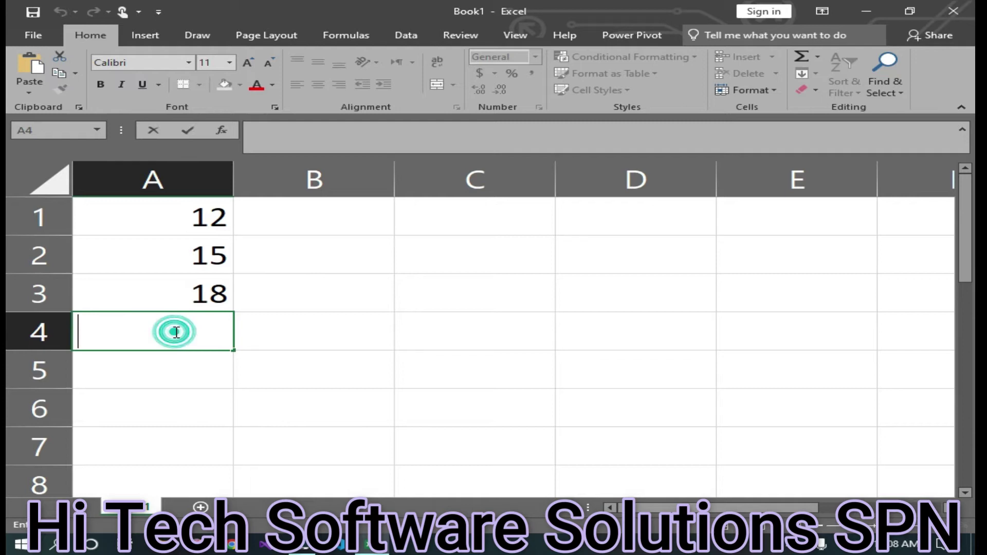
pyautogui.write('77')
pyautogui.click(183, 370)
pyautogui.write('35')
pyautogui.click(469, 384)
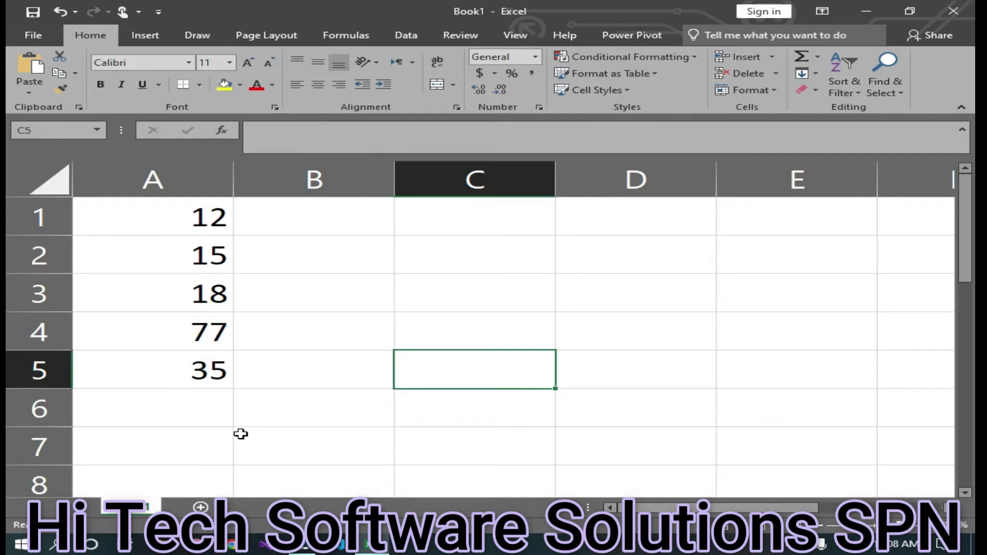
pyautogui.click(205, 410)
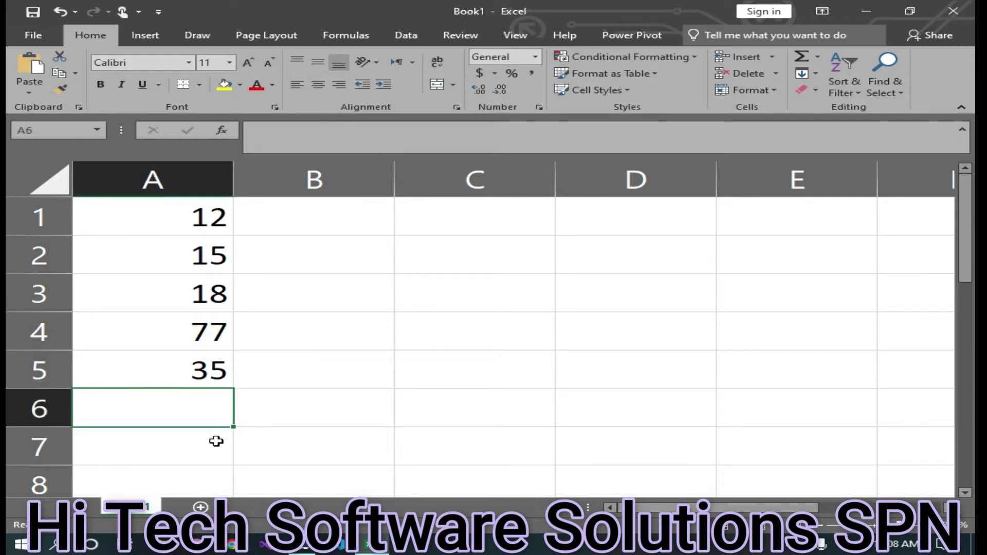
pyautogui.click(200, 445)
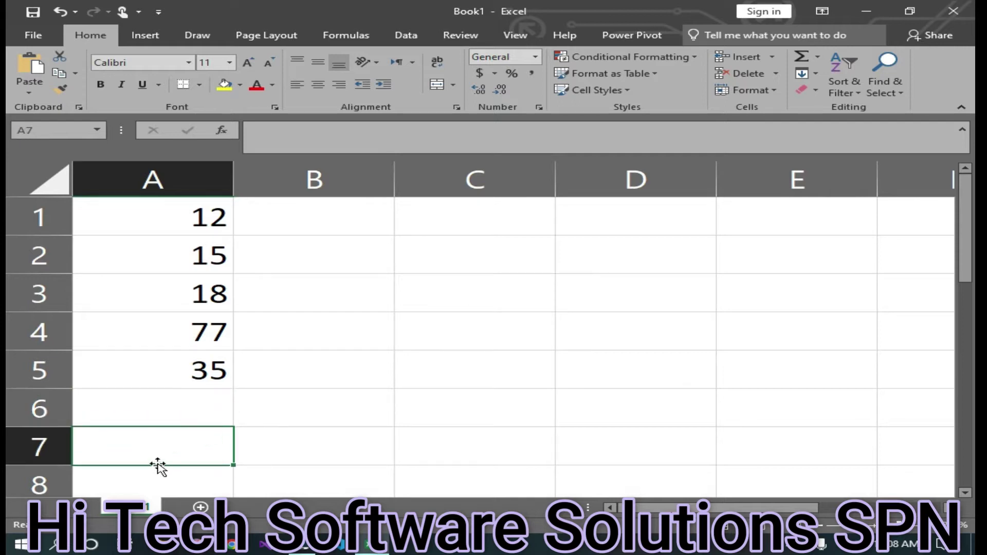
# Begin a SUM formula in cell B1, up to its opening parenthesis
pyautogui.click(357, 222)
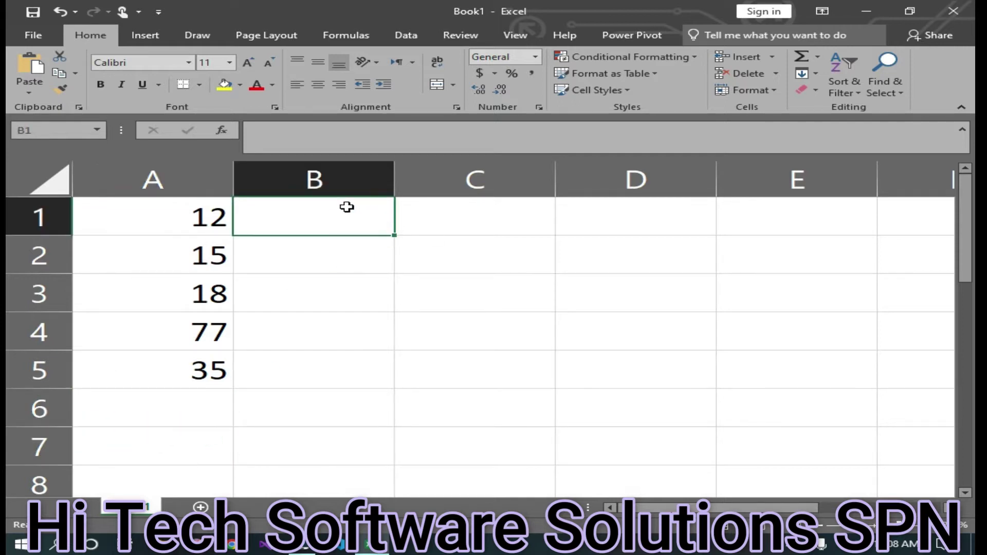
pyautogui.doubleClick(315, 220)
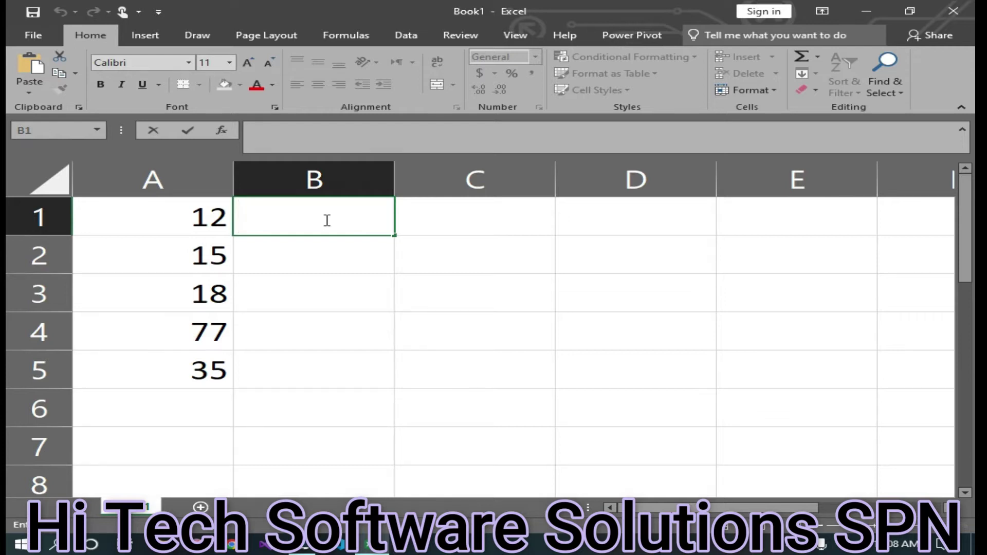
pyautogui.write('=SUM')
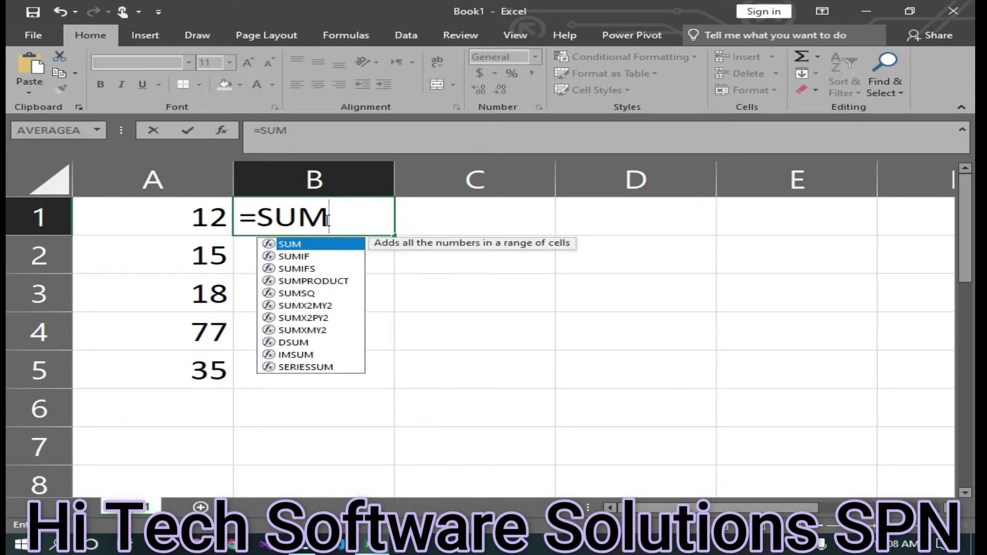
pyautogui.write('(')
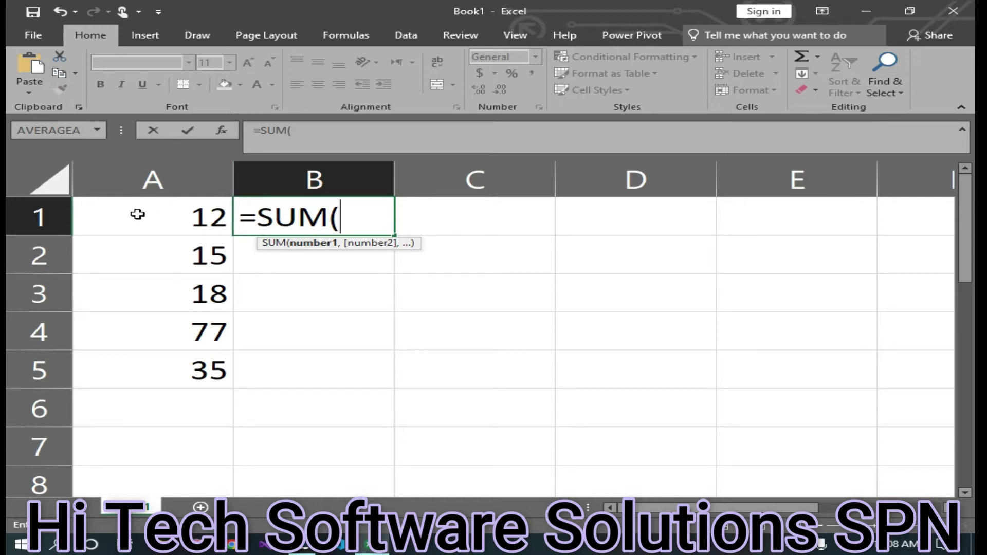
pyautogui.moveTo(135, 215); pyautogui.dragTo(177, 375)
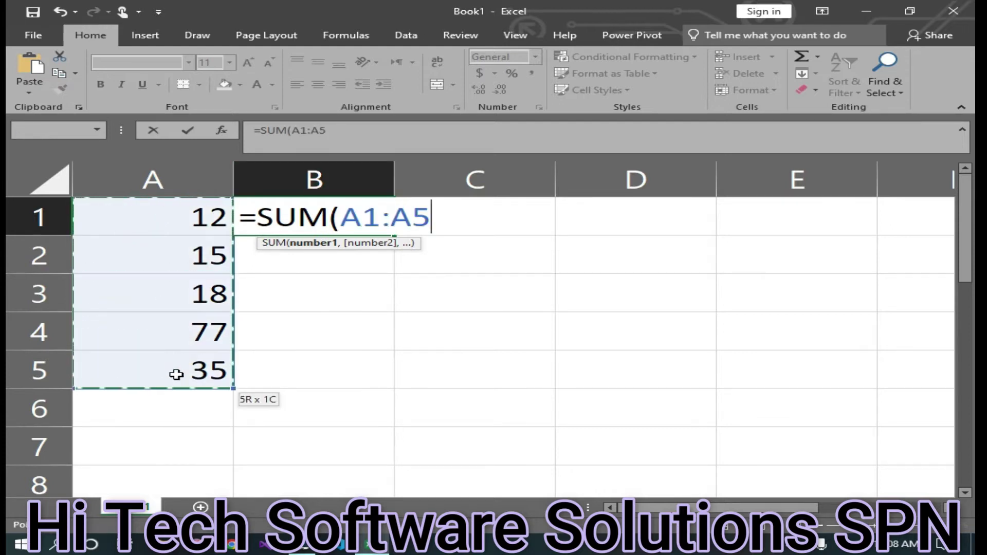
pyautogui.click(177, 374)
pyautogui.moveTo(141, 208); pyautogui.dragTo(154, 370)
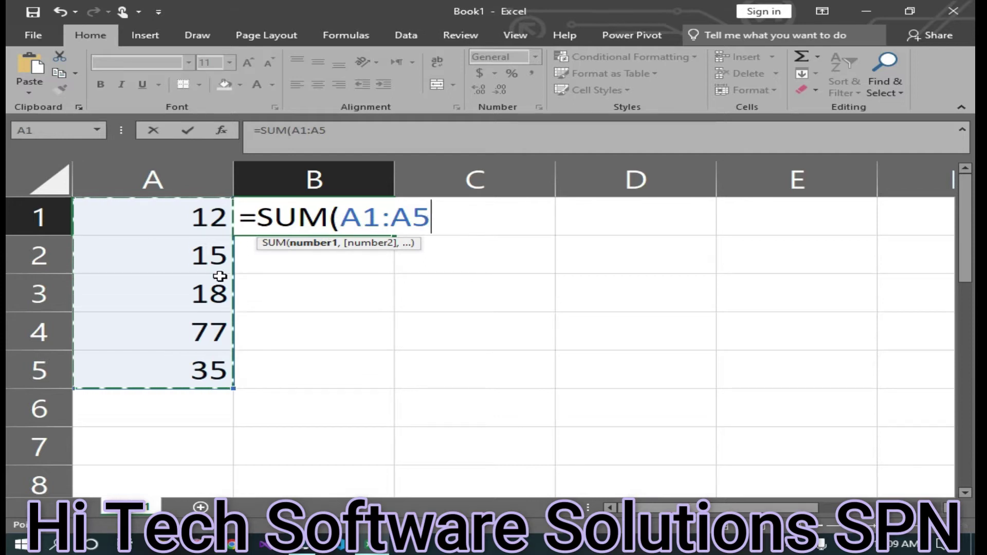
pyautogui.press('BackSpace')
pyautogui.press('BackSpace')
pyautogui.press('BackSpace')
pyautogui.press('BackSpace')
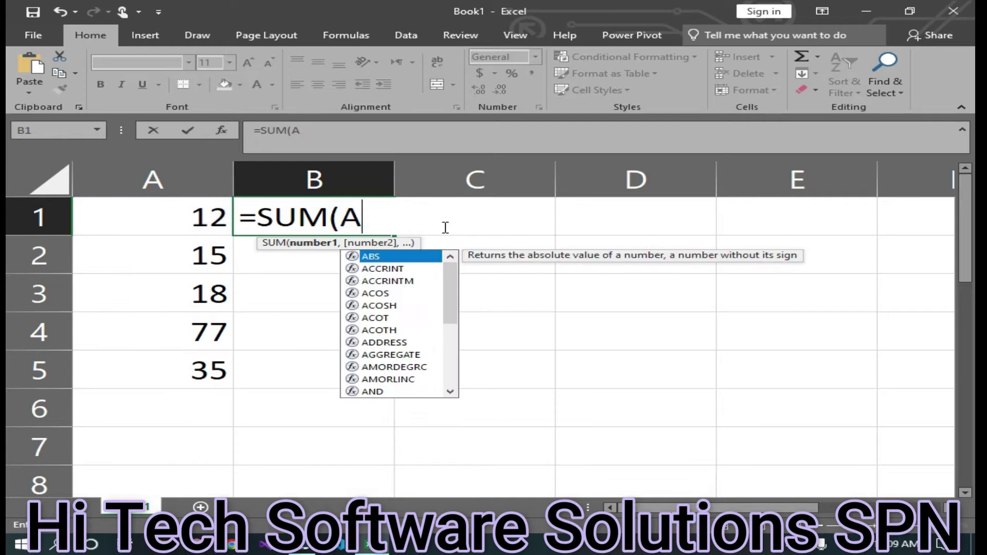
pyautogui.press('BackSpace')
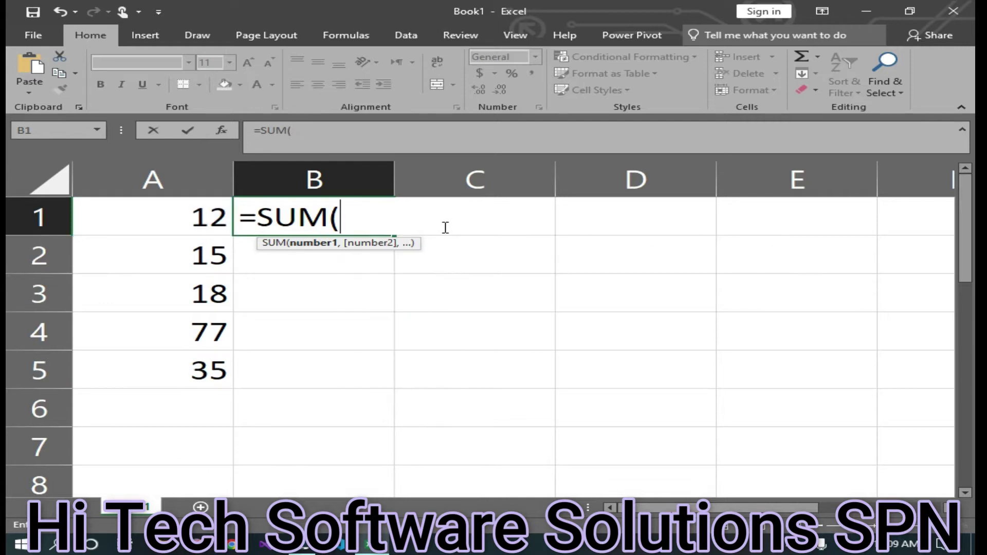
# Complete the SUM formula in B1 with the range A1:A5 as its argument
pyautogui.click(133, 217)
pyautogui.moveTo(133, 216); pyautogui.dragTo(156, 370)
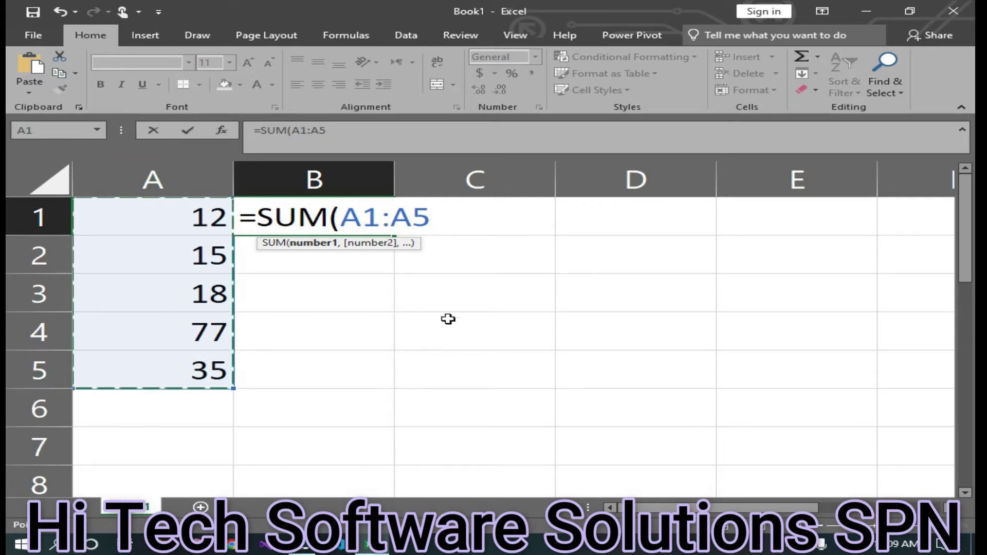
pyautogui.write(')')
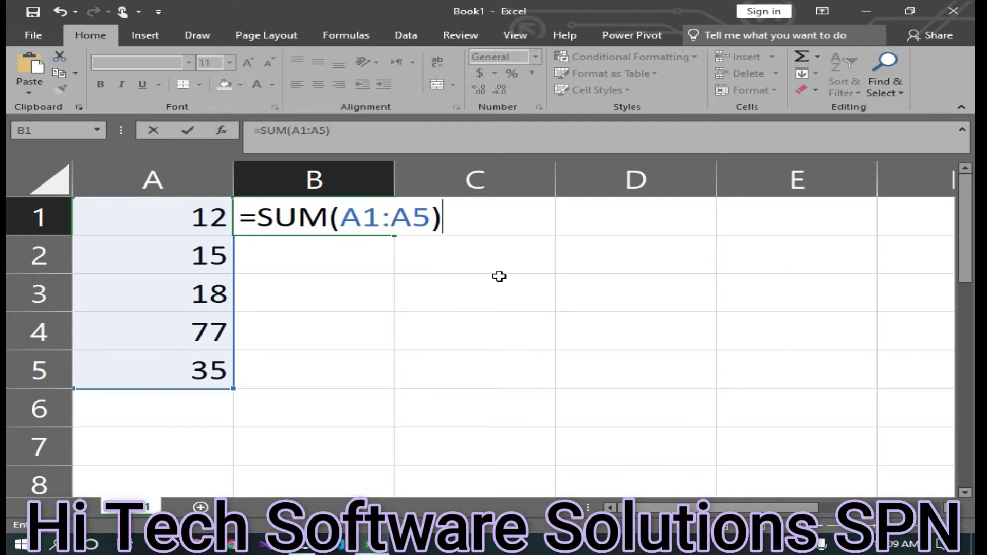
pyautogui.press('Return')
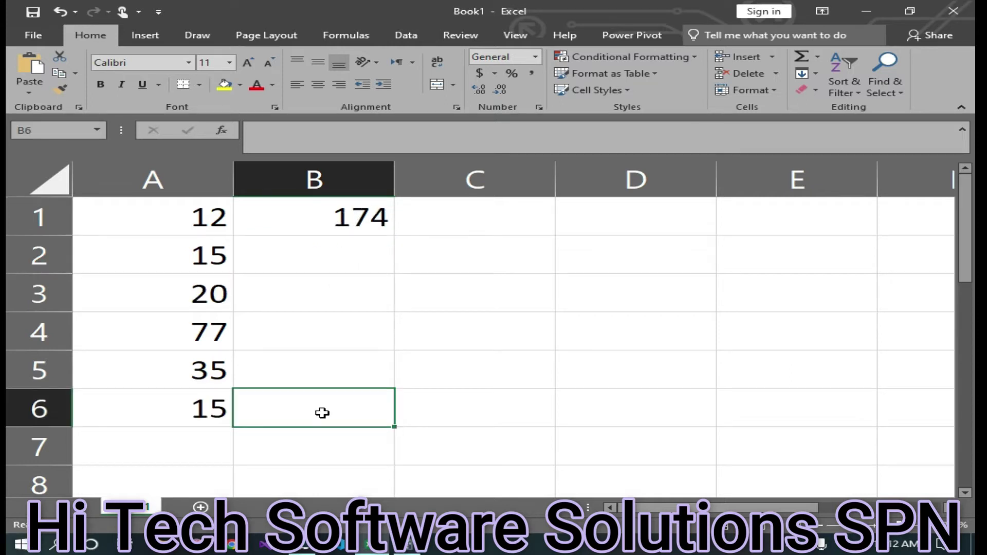
# Begin a second SUM formula in cell B2, up to its opening parenthesis
pyautogui.doubleClick(341, 258)
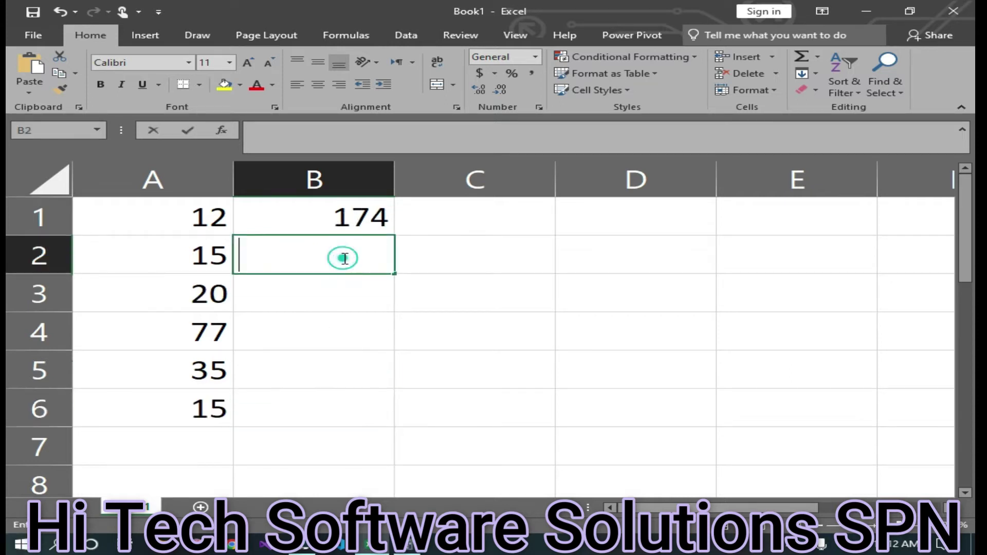
pyautogui.write('=sum')
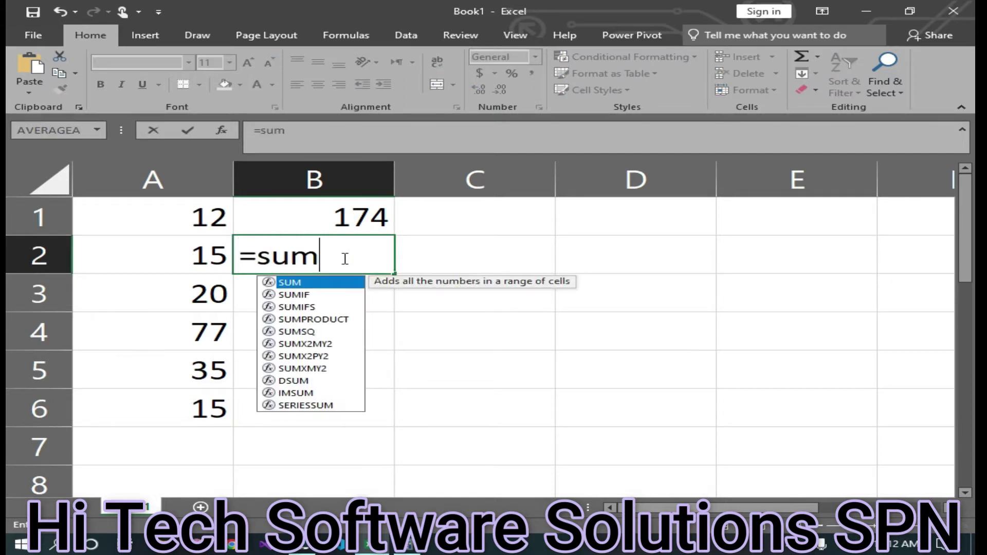
pyautogui.write('()')
pyautogui.press('BackSpace')
pyautogui.press('BackSpace')
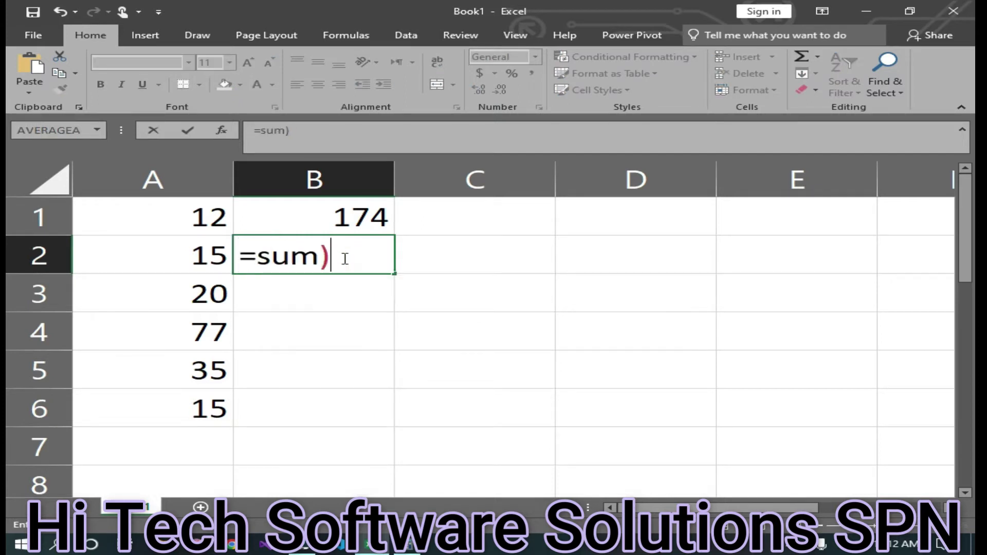
pyautogui.write('(')
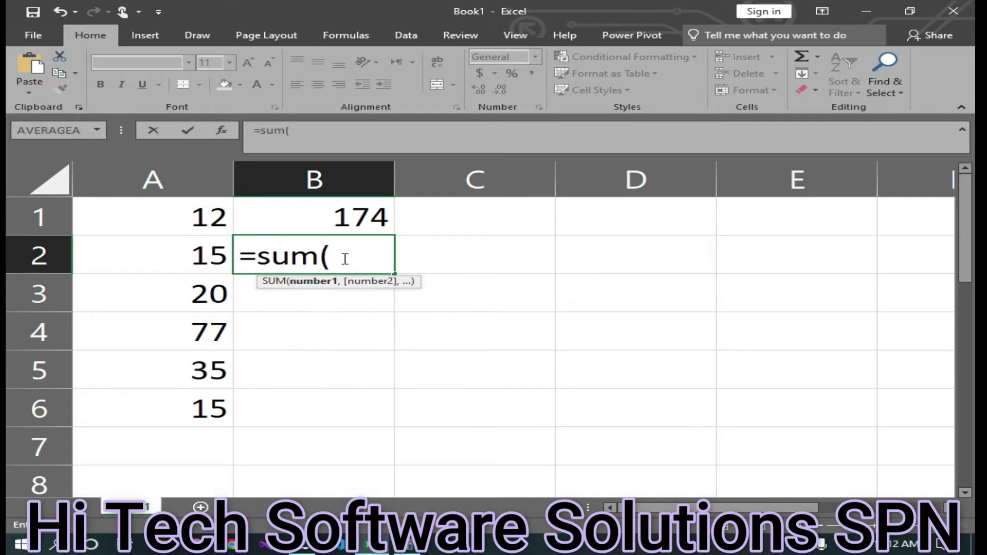
# Add A1, A2 and A3 as separate comma-separated arguments to the SUM formula in B2
pyautogui.click(167, 222)
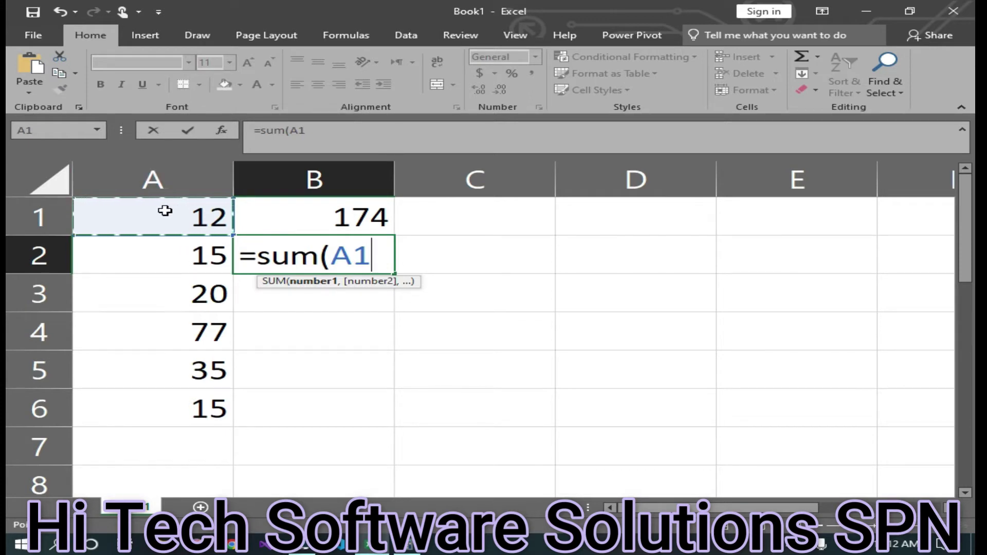
pyautogui.write(',')
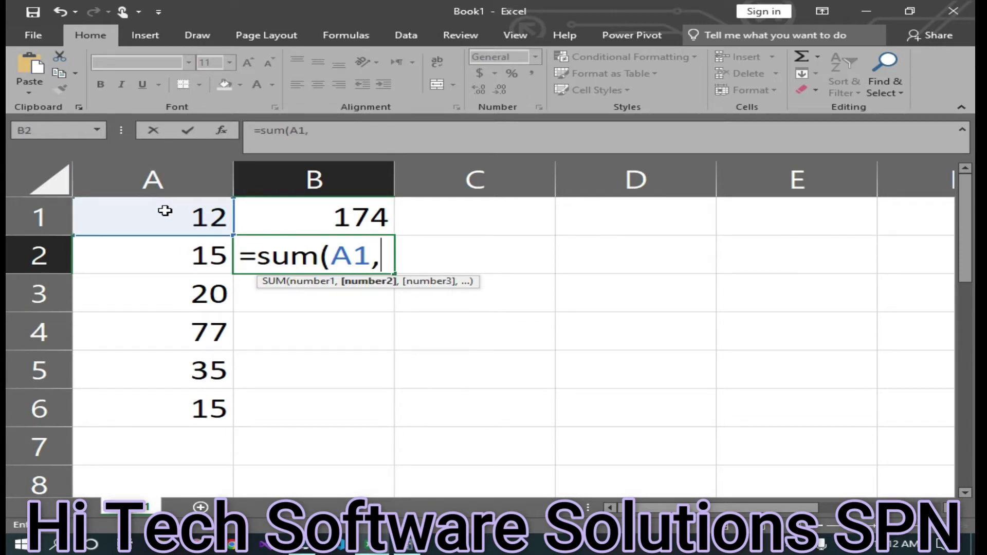
pyautogui.press('BackSpace')
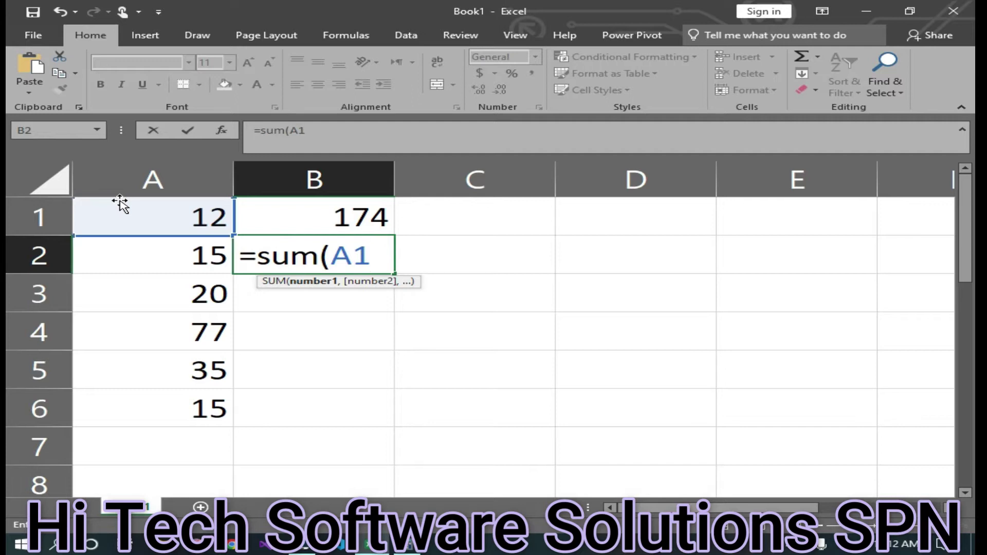
pyautogui.write(',')
pyautogui.click(147, 257)
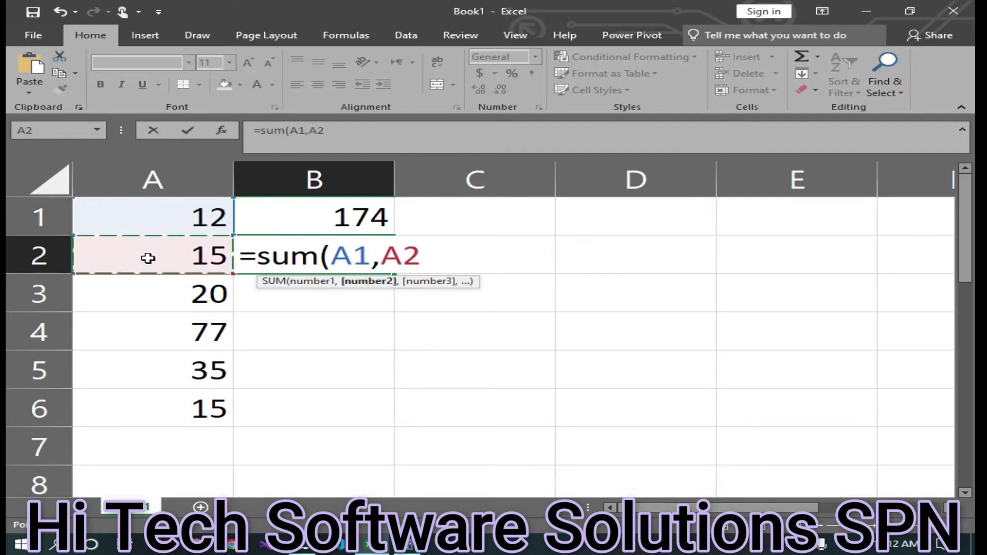
pyautogui.write(',')
pyautogui.click(137, 301)
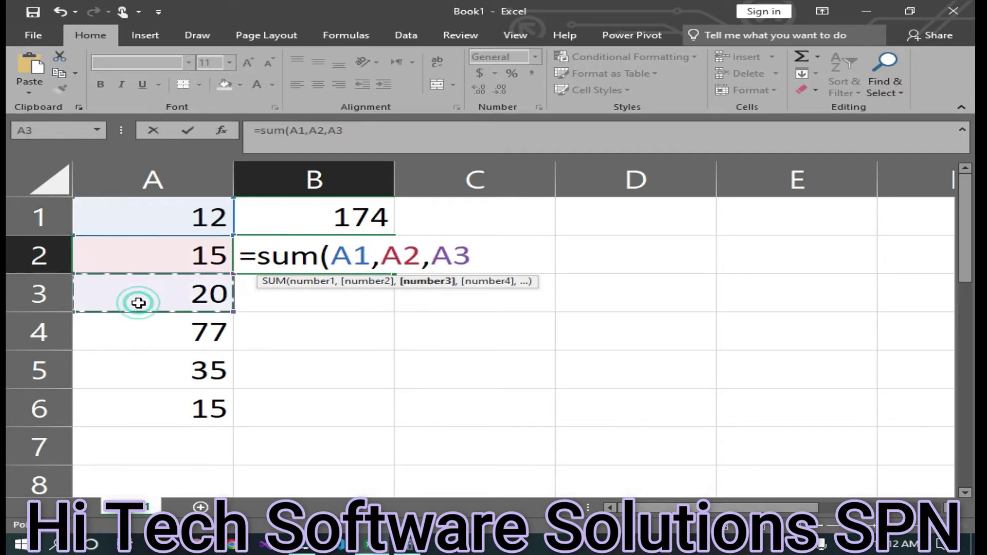
# Add A4, A5 and A6 as further separate arguments and complete the SUM formula in B2
pyautogui.write(',')
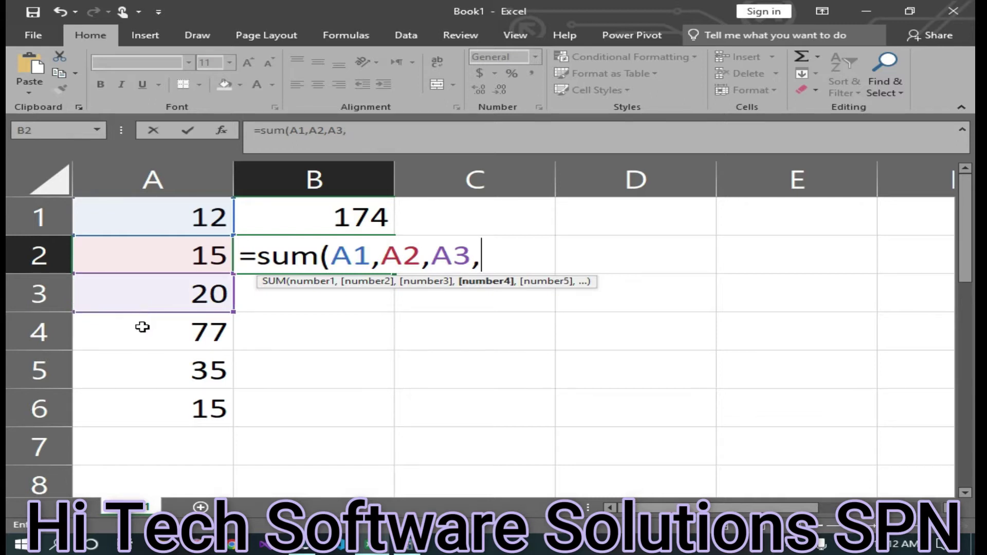
pyautogui.click(142, 327)
pyautogui.write(',')
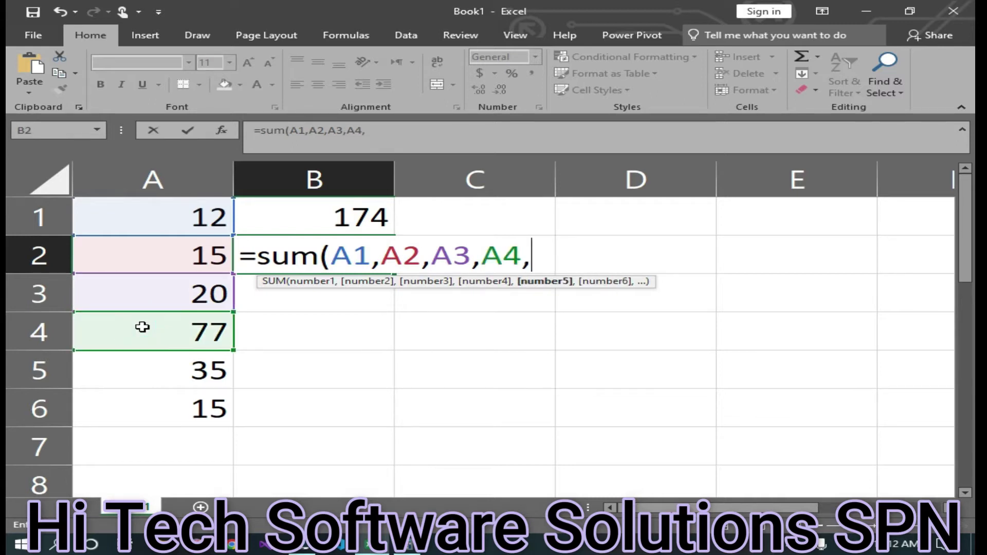
pyautogui.click(135, 381)
pyautogui.write(',')
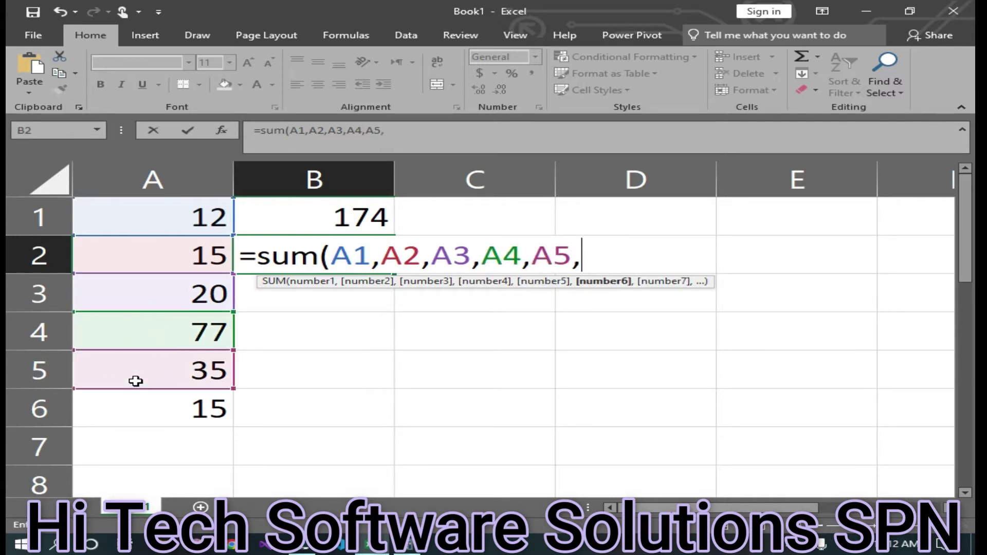
pyautogui.click(121, 415)
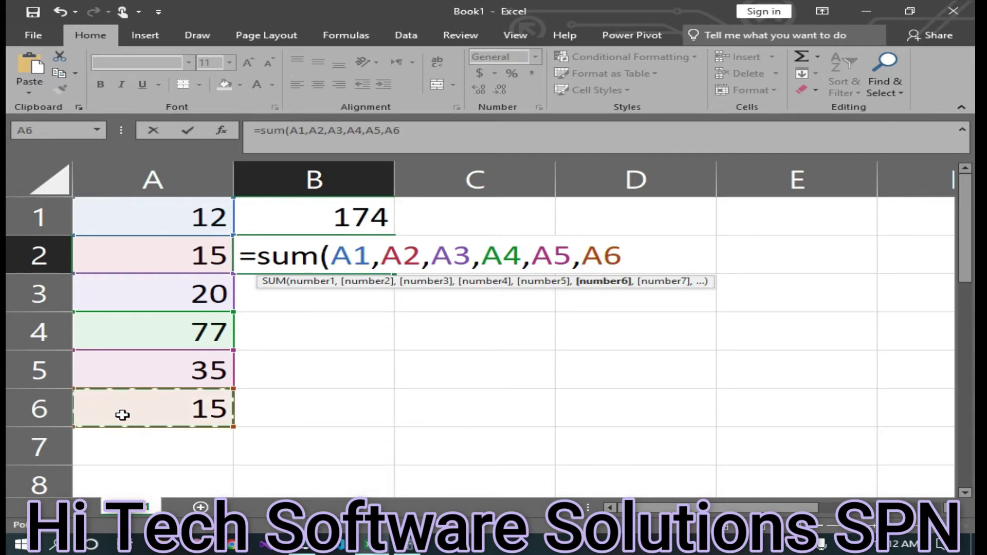
pyautogui.write(')')
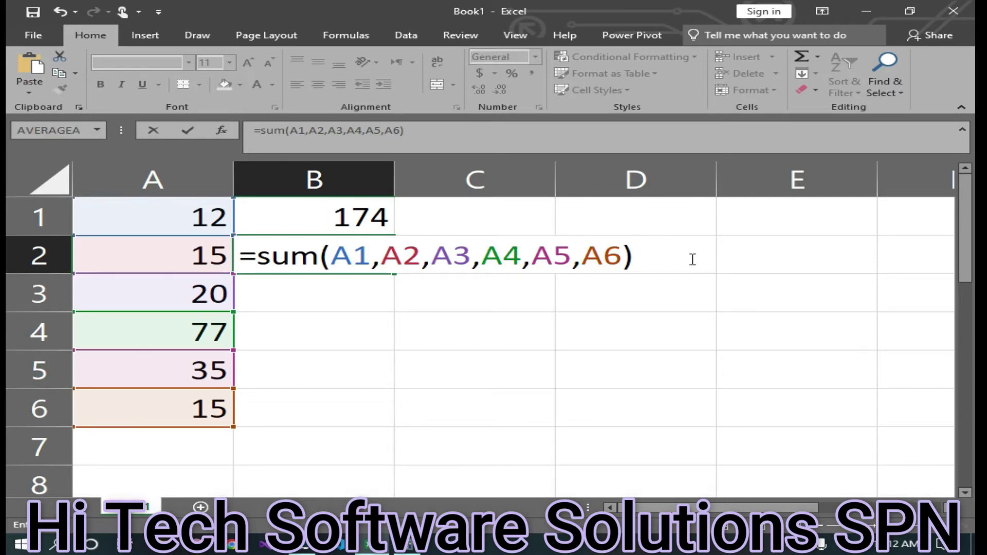
pyautogui.press('Return')
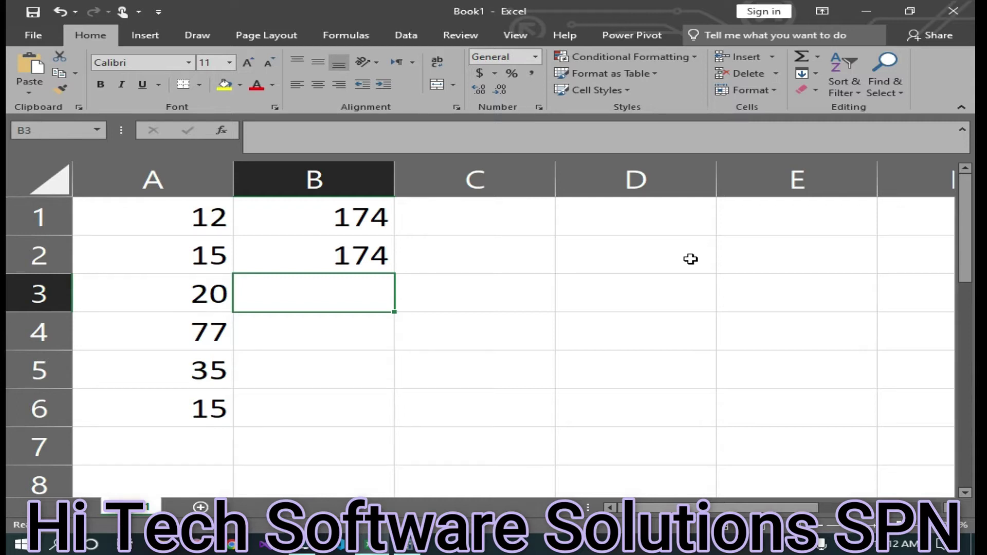
# Enter a SUM formula in cell B3 that totals the range A1:A6
pyautogui.doubleClick(300, 300)
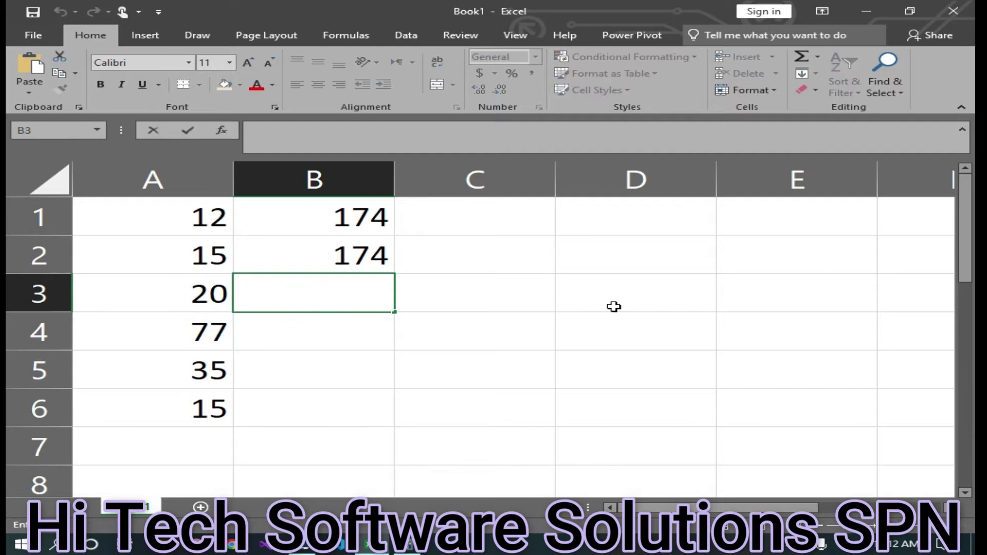
pyautogui.write('=sum')
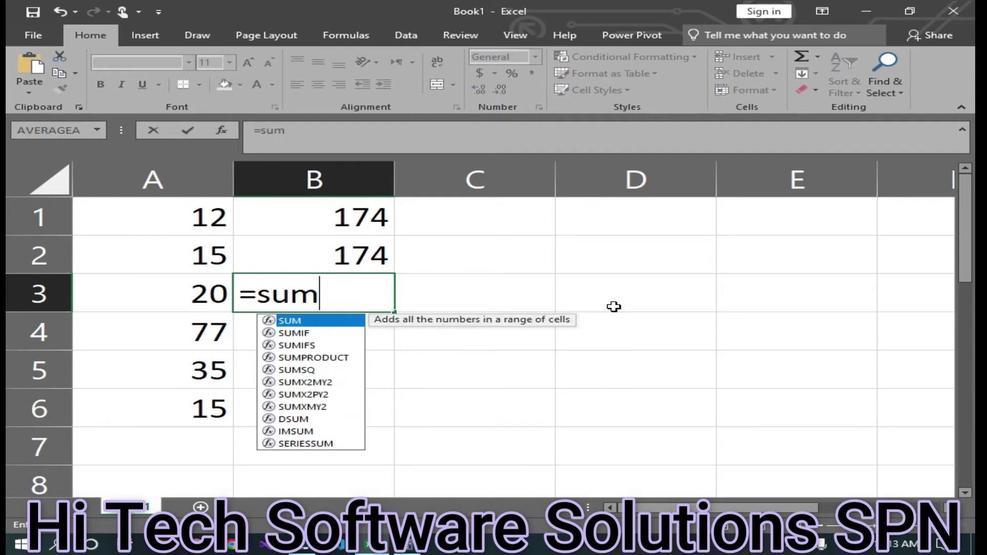
pyautogui.write('(')
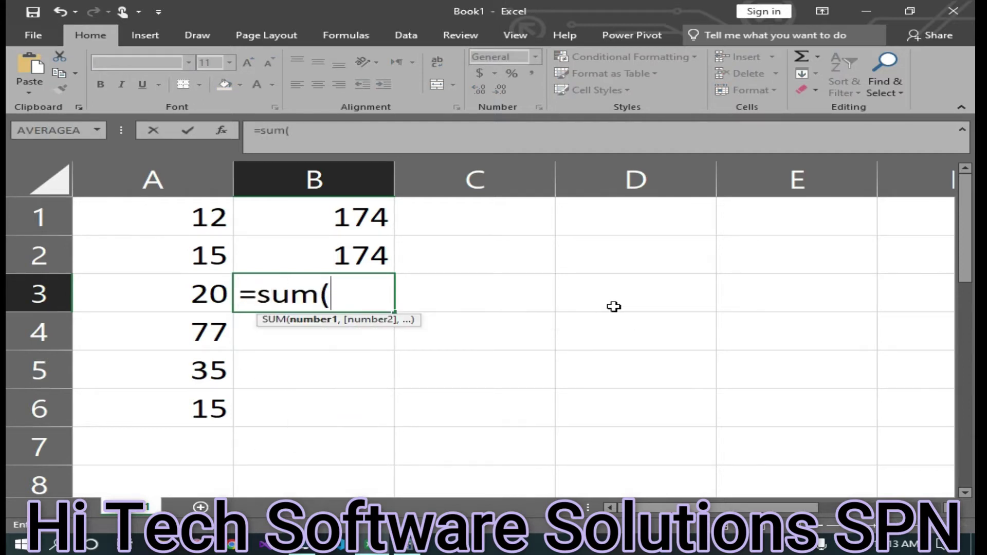
pyautogui.click(163, 210)
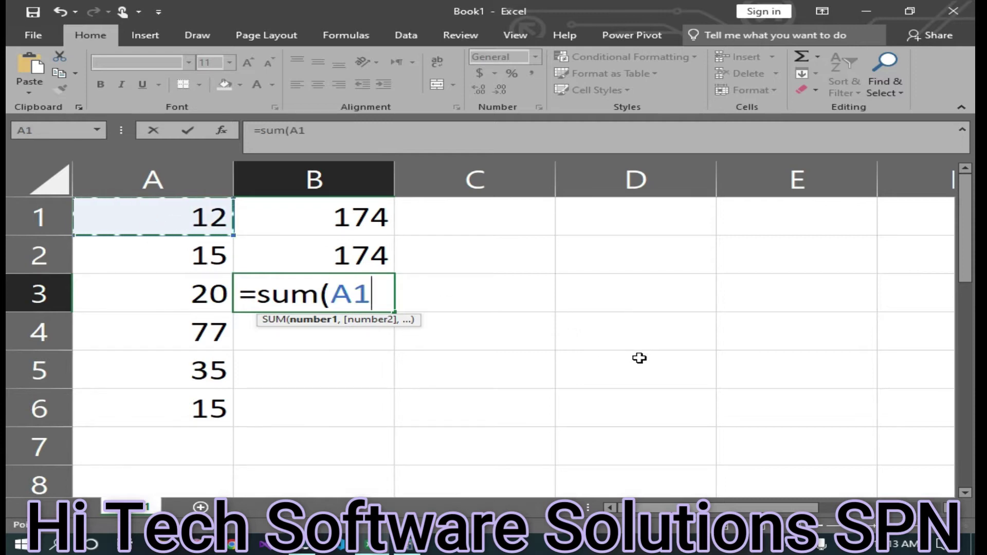
pyautogui.press('F8')
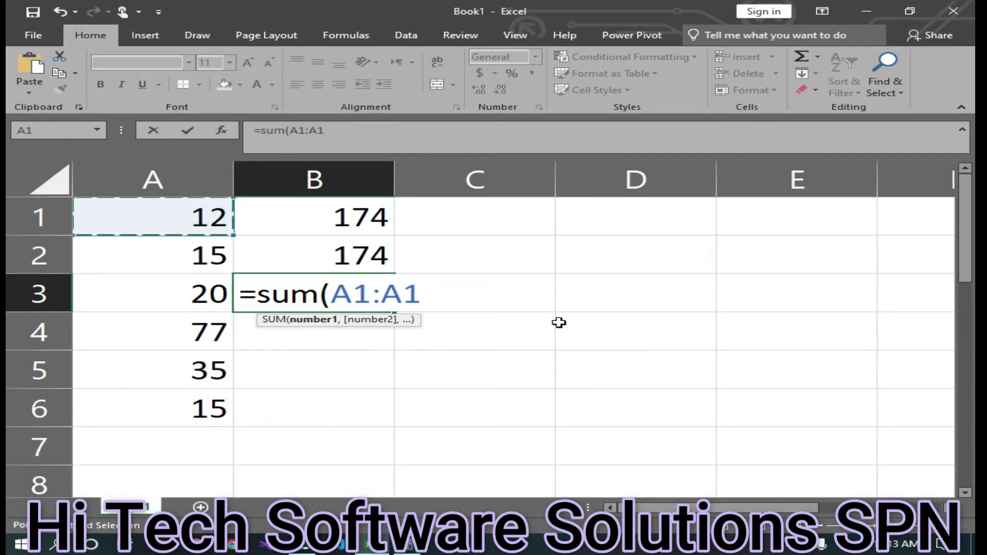
pyautogui.keyDown('shift'); pyautogui.click(155, 414); pyautogui.keyUp('shift')
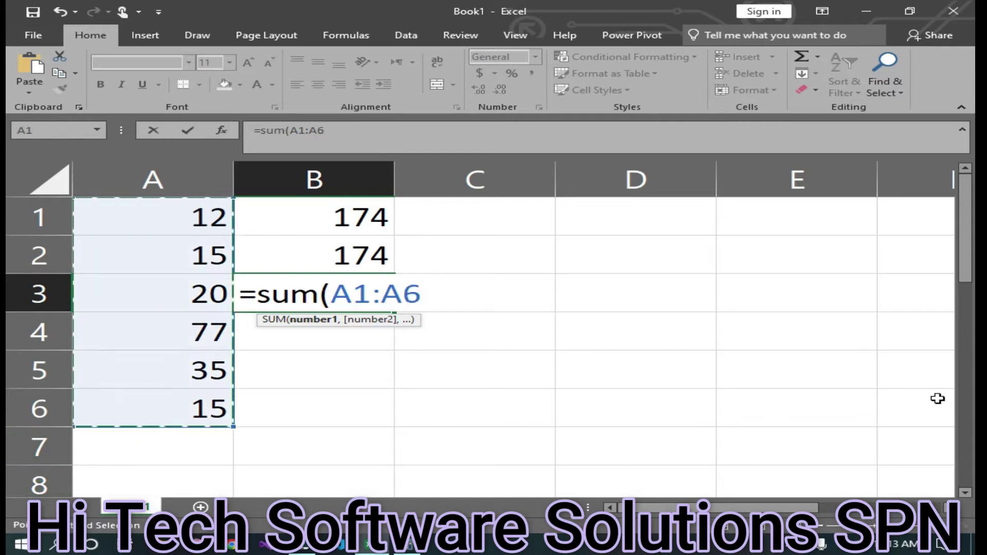
pyautogui.write(')')
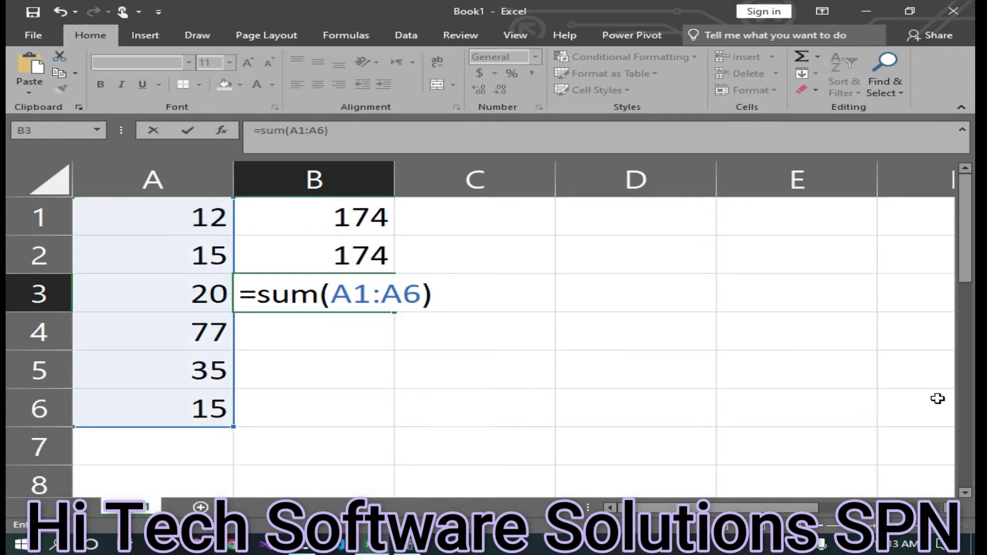
pyautogui.press('Return')
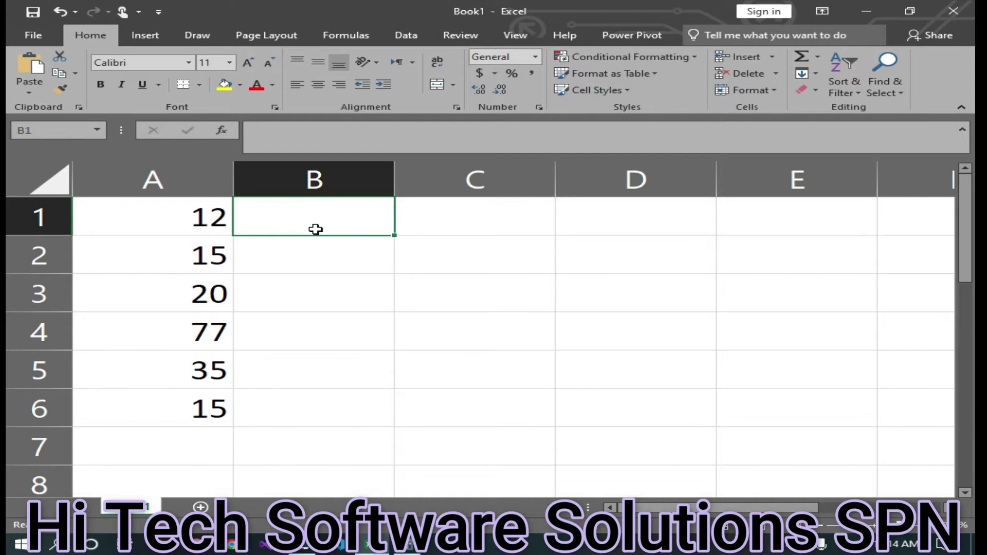
pyautogui.click(315, 230)
pyautogui.doubleClick(319, 233)
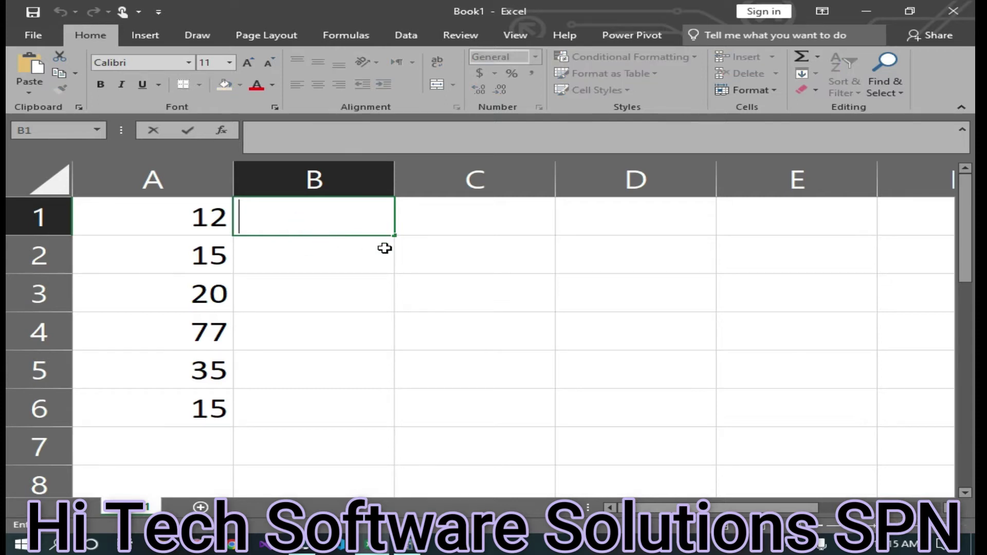
pyautogui.write('sub')
pyautogui.press('BackSpace')
pyautogui.press('BackSpace')
pyautogui.press('BackSpace')
pyautogui.write('=')
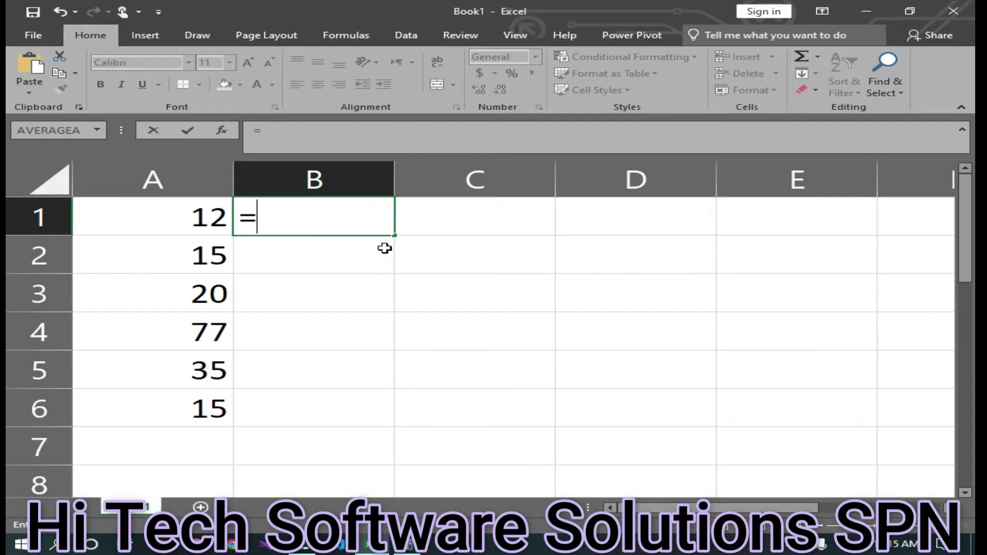
pyautogui.write('sbtra')
pyautogui.press('BackSpace')
pyautogui.press('BackSpace')
pyautogui.press('BackSpace')
pyautogui.press('BackSpace')
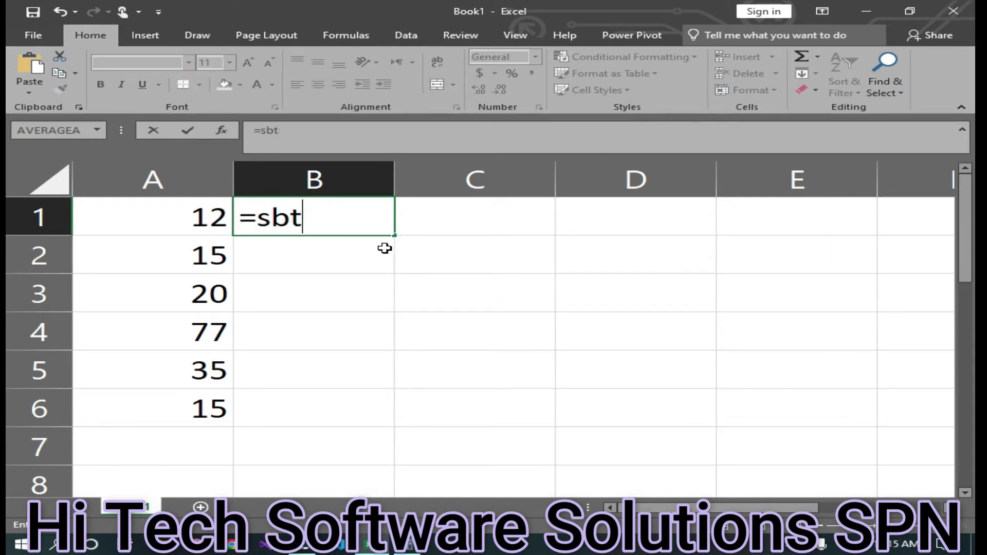
pyautogui.write('ubta')
pyautogui.press('BackSpace')
pyautogui.write('rac')
pyautogui.press('BackSpace')
pyautogui.press('BackSpace')
pyautogui.press('BackSpace')
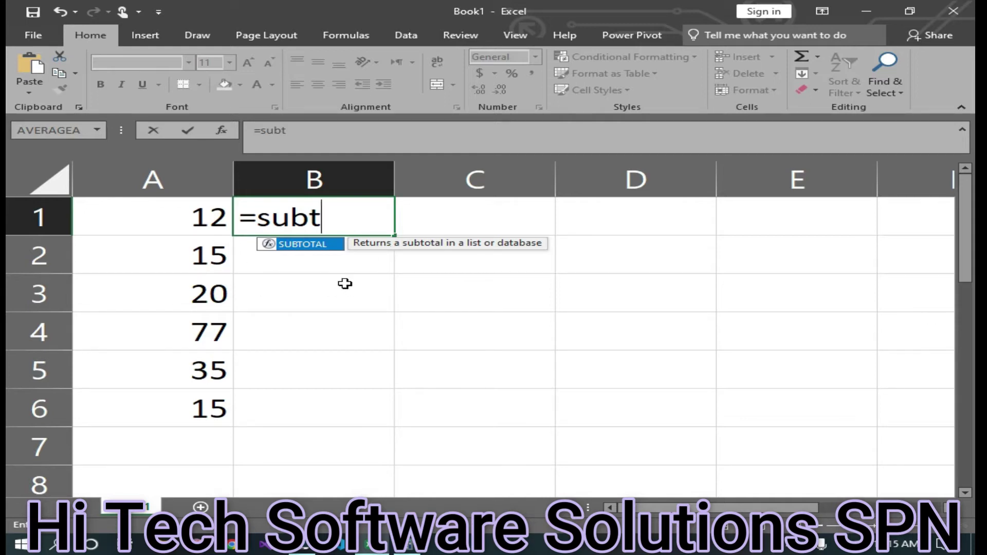
pyautogui.press('BackSpace')
pyautogui.press('BackSpace')
pyautogui.press('BackSpace')
# Complete the formula in B1 as a SUM that subtracts A2 from A5, =SUM(A5-A2)
pyautogui.write('u')
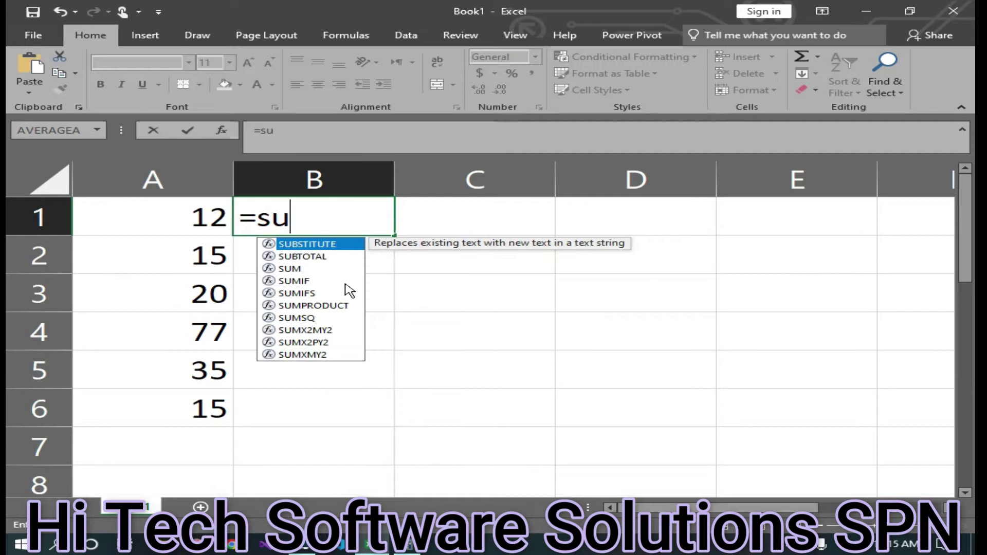
pyautogui.write('m(')
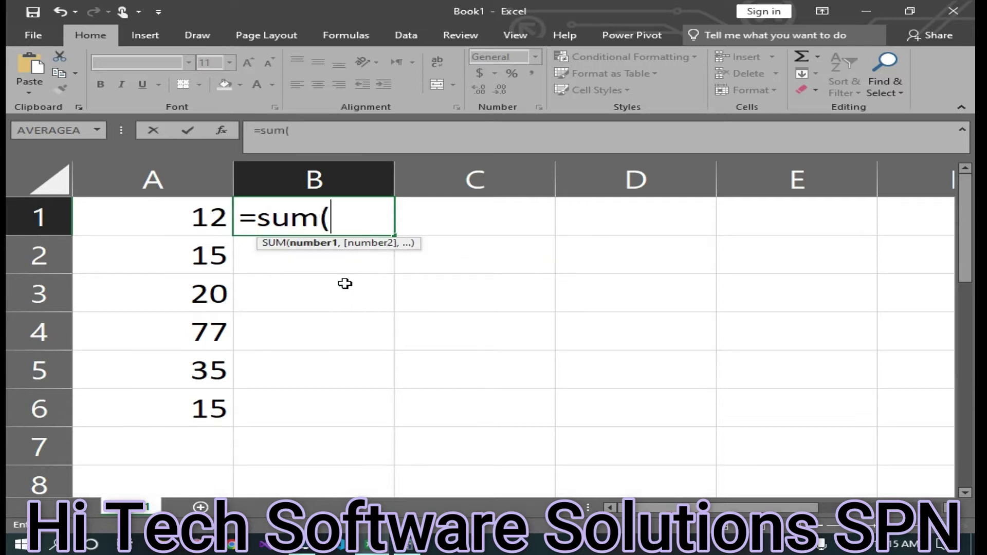
pyautogui.click(187, 374)
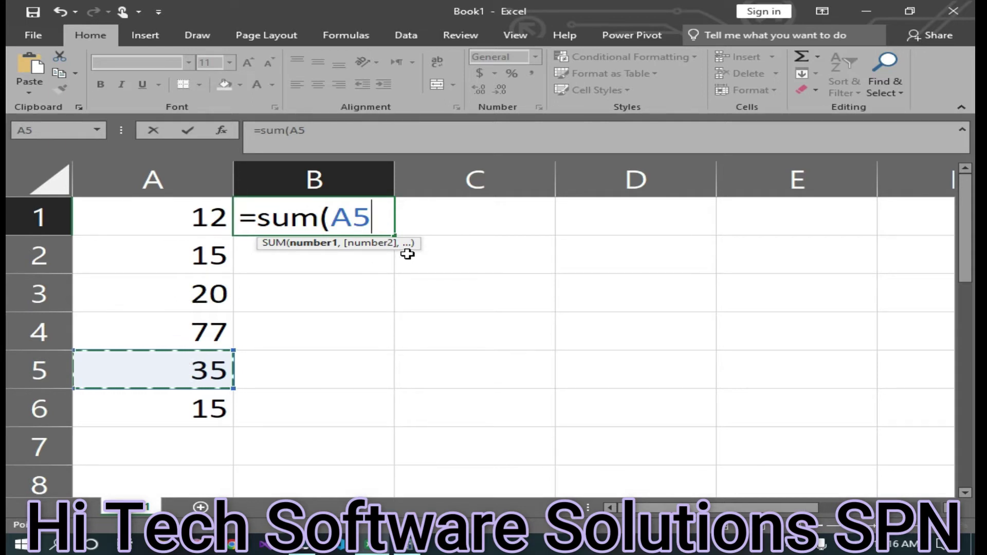
pyautogui.write('-')
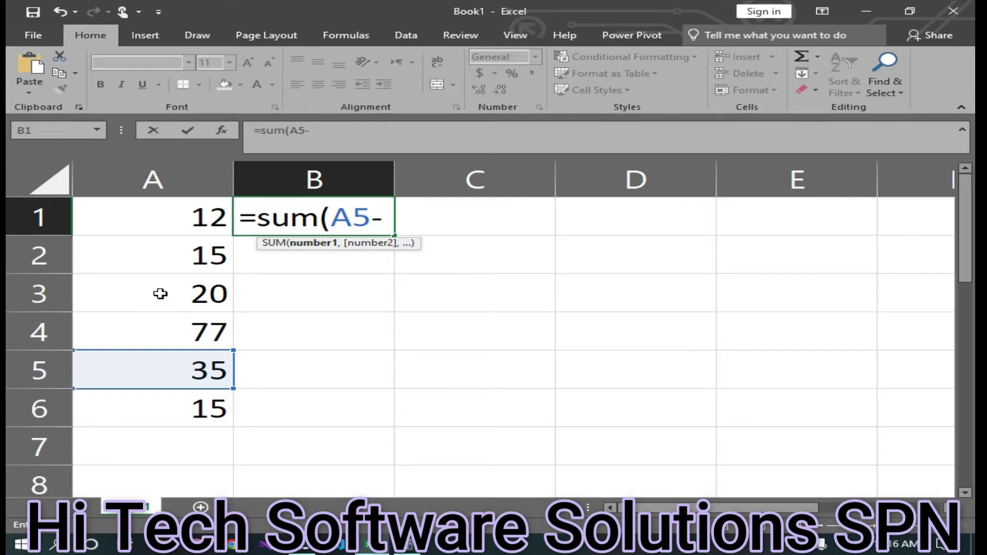
pyautogui.click(160, 263)
pyautogui.write(')')
pyautogui.press('Return')
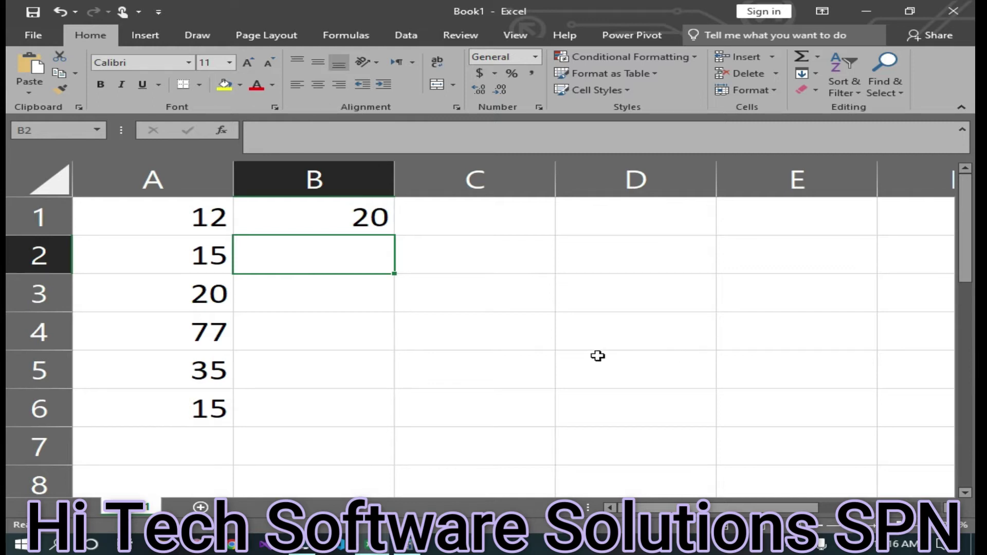
# Enter a SUM formula in cell B2 that subtracts A3 from A4, =SUM(A4-A3)
pyautogui.doubleClick(372, 258)
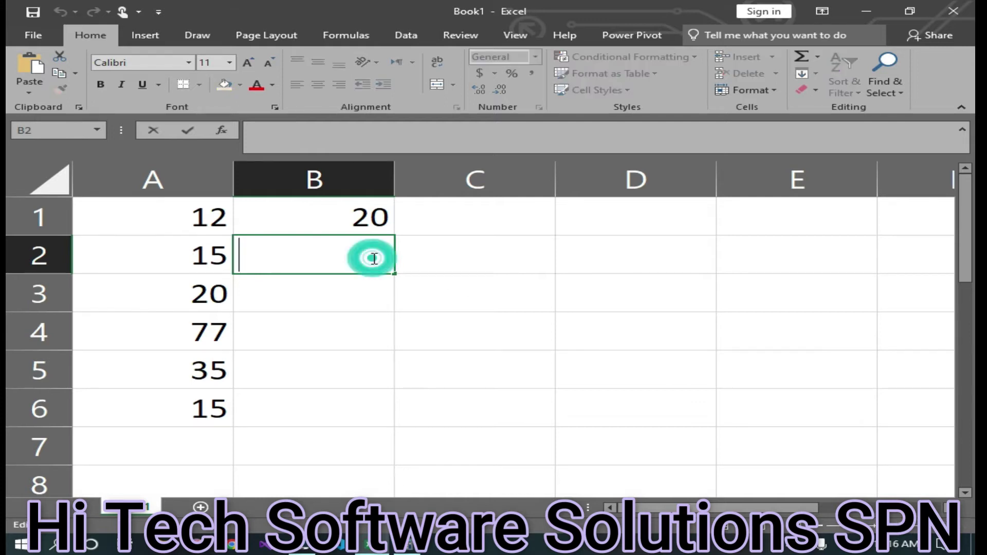
pyautogui.write('=s')
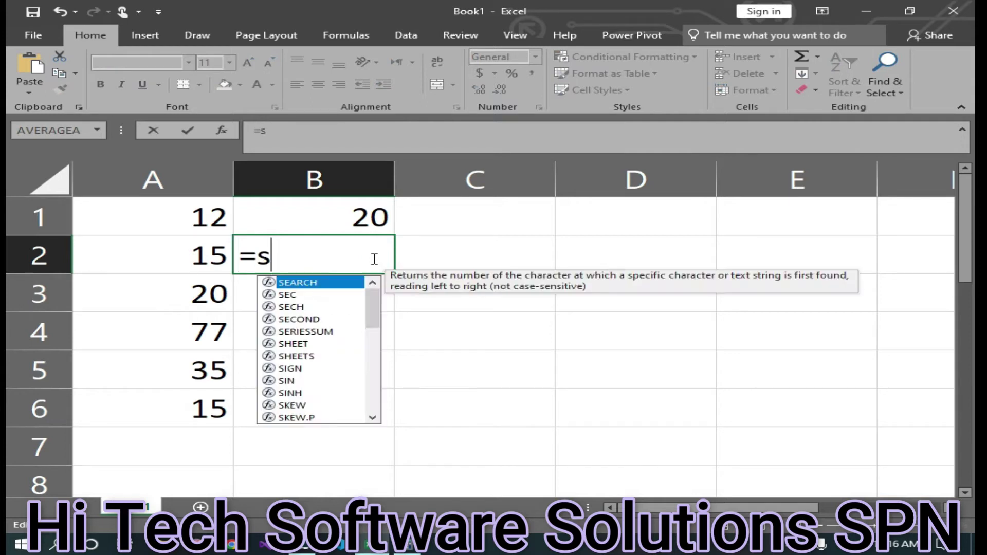
pyautogui.write('um(')
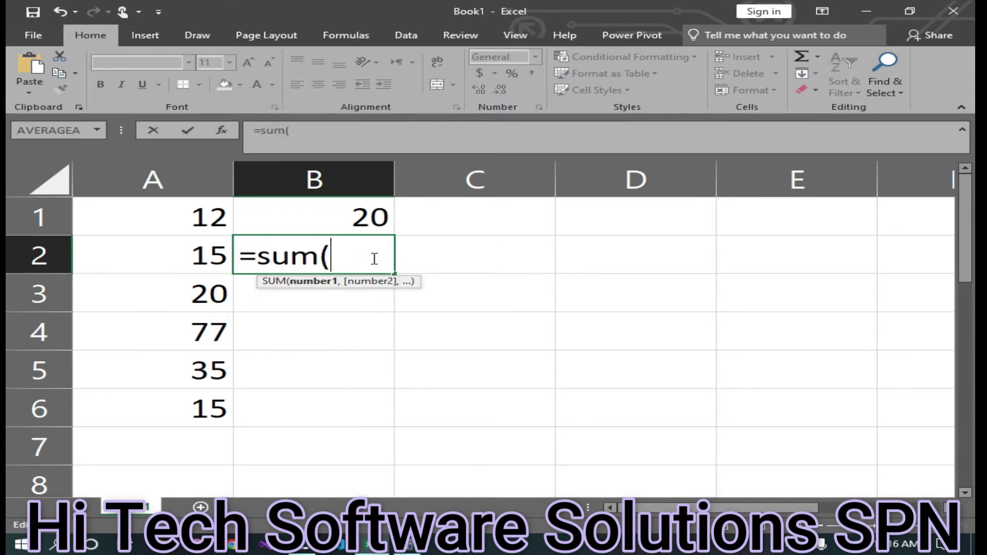
pyautogui.click(151, 336)
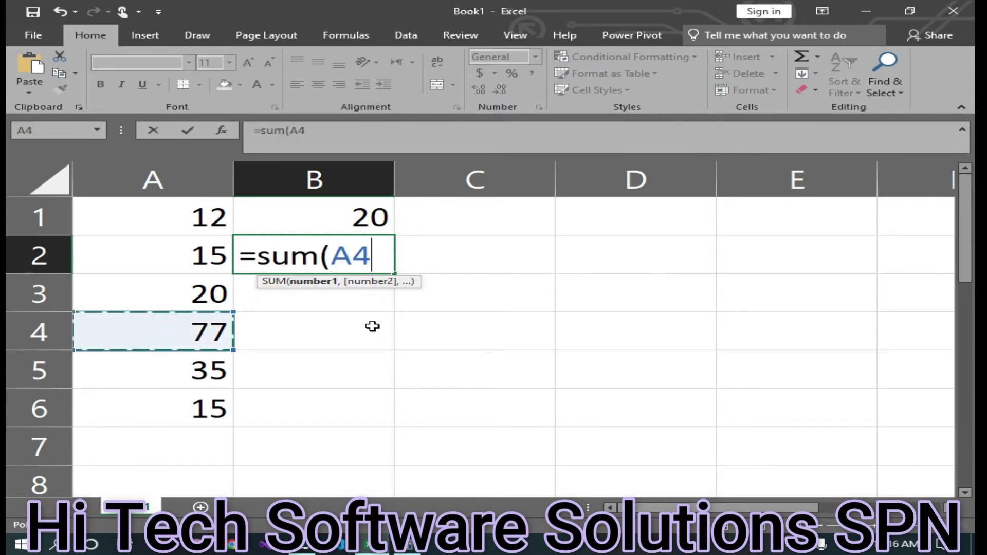
pyautogui.write('-')
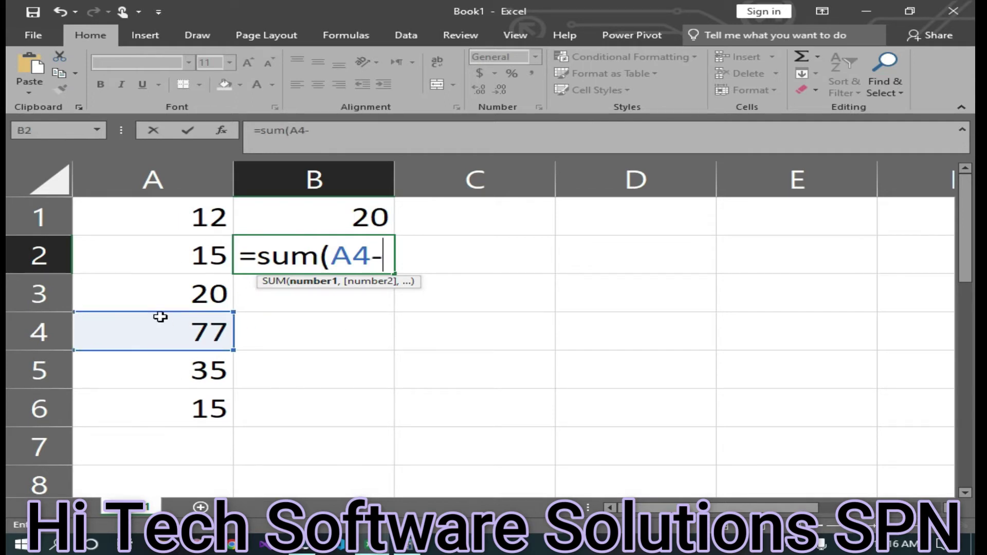
pyautogui.click(163, 285)
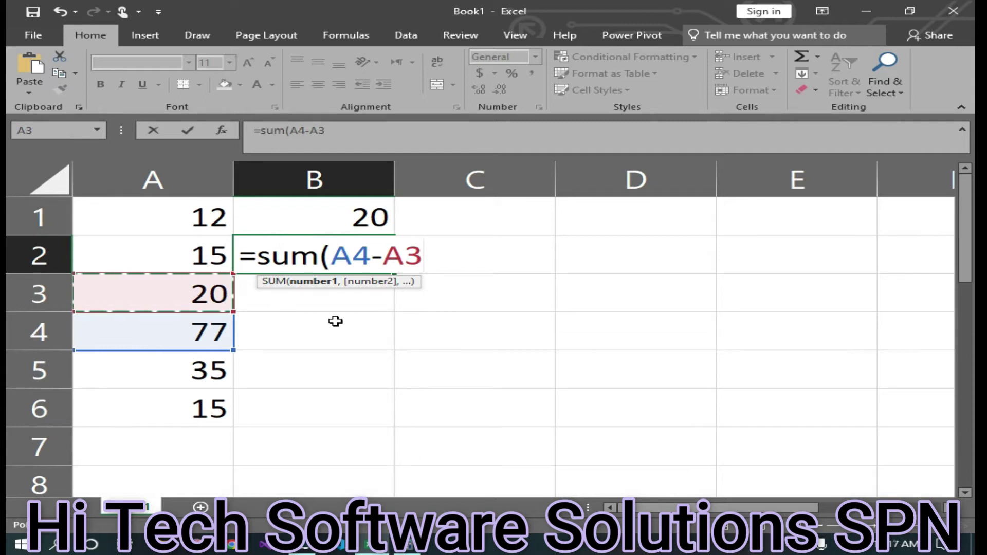
pyautogui.write(')')
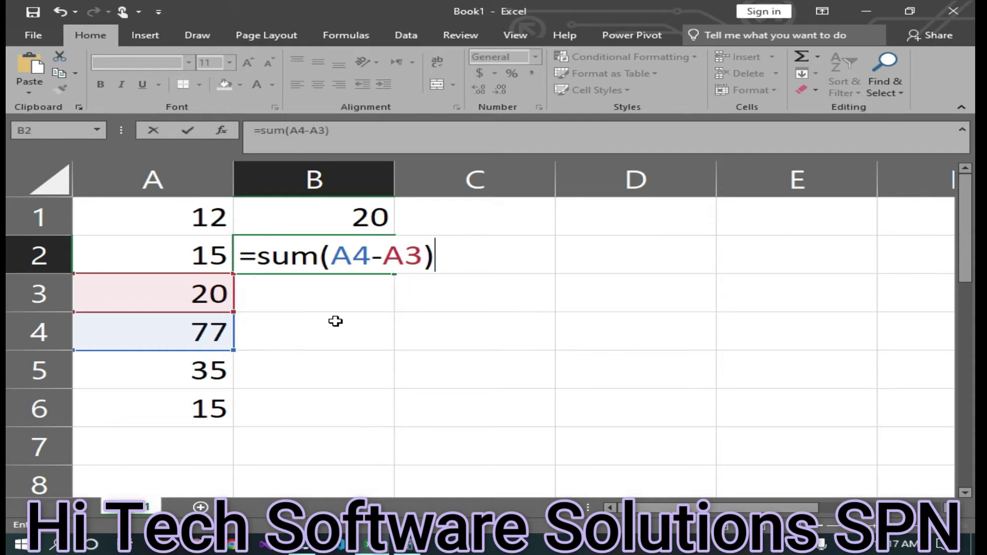
pyautogui.press('Return')
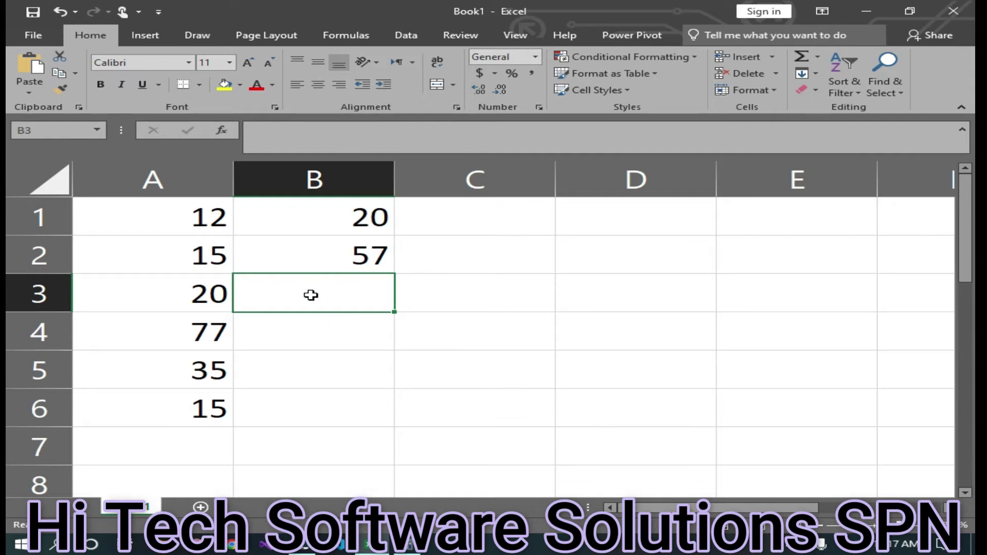
# Clear the two subtraction formulas from cells B1:B2
pyautogui.click(304, 262)
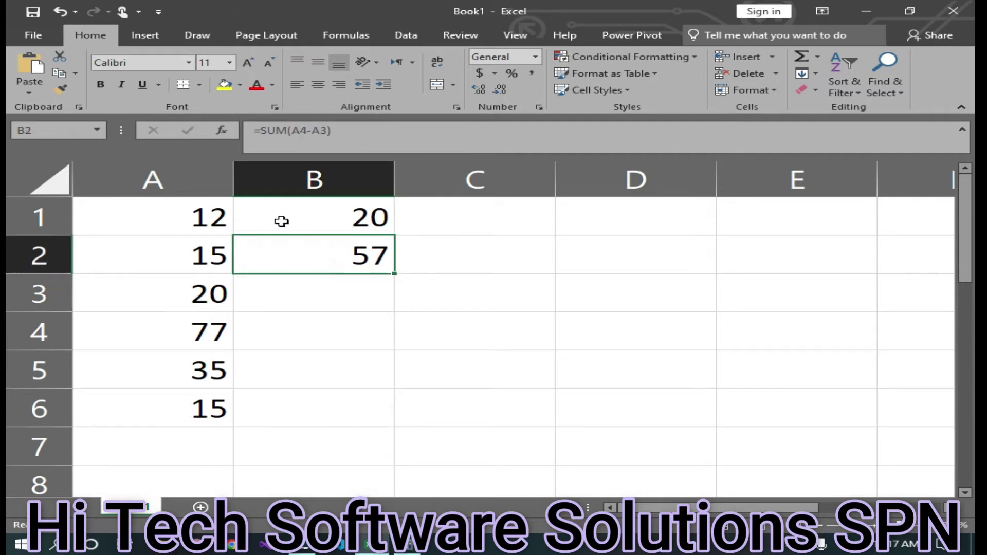
pyautogui.moveTo(281, 219); pyautogui.dragTo(302, 251)
pyautogui.click(805, 90)
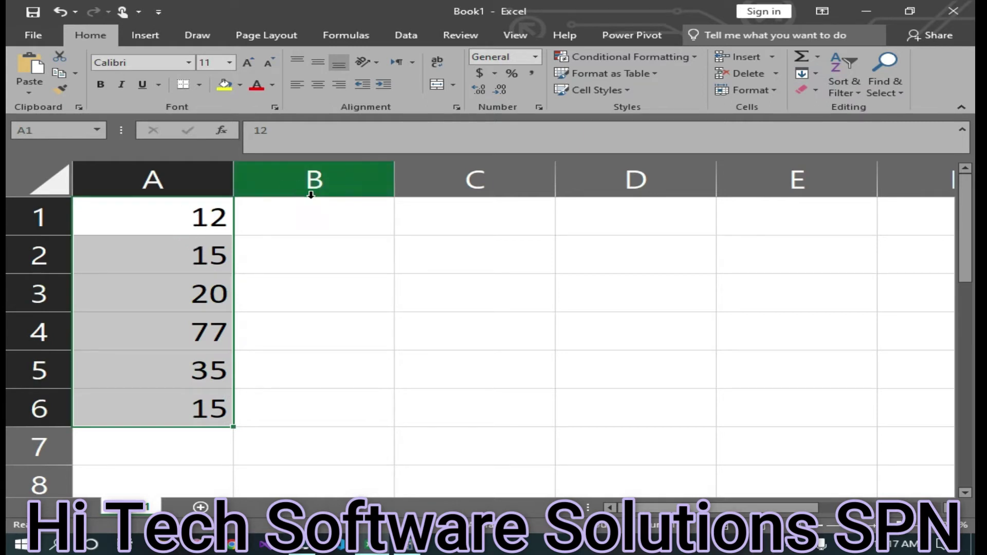
# Write a PRODUCT formula in cell B1 with the range A1:A2 as its argument
pyautogui.doubleClick(310, 225)
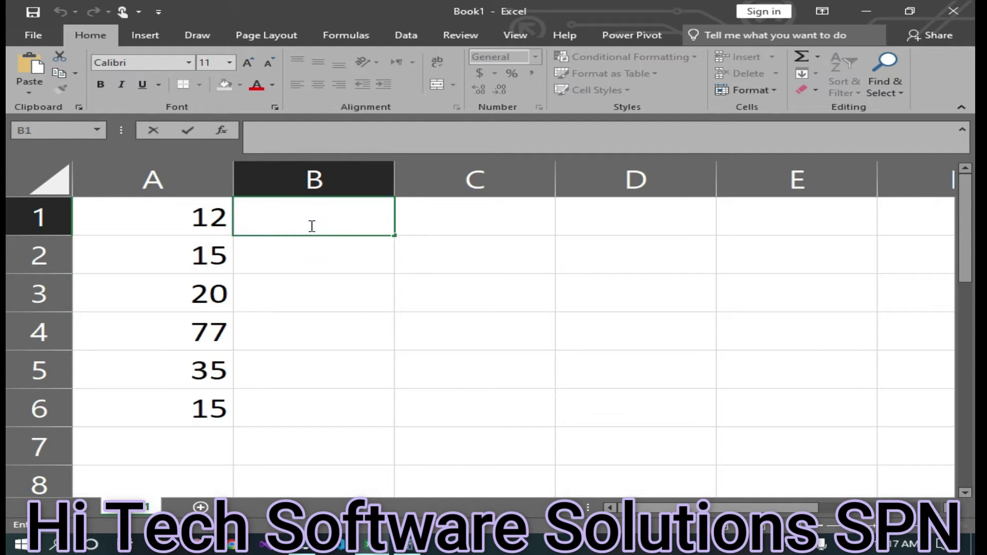
pyautogui.write('=')
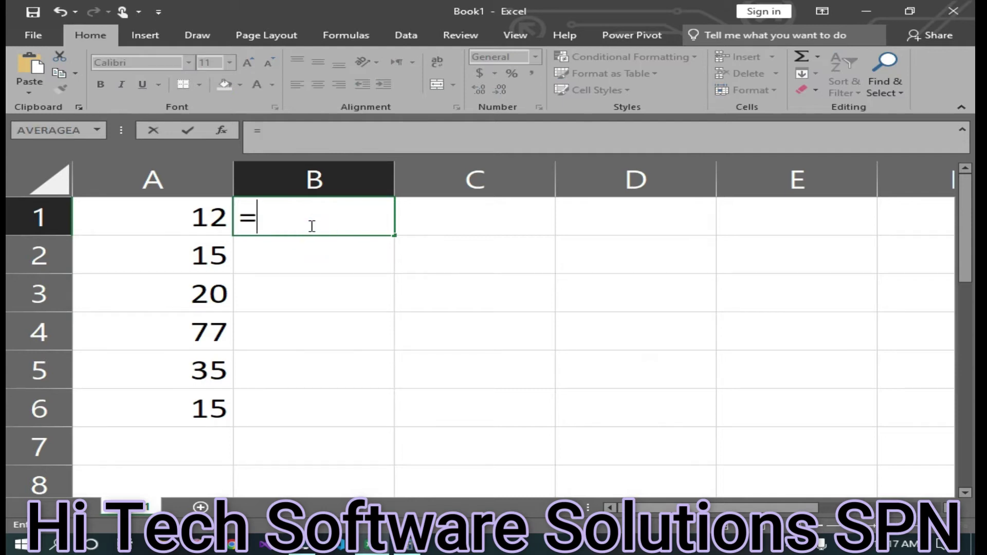
pyautogui.write('product')
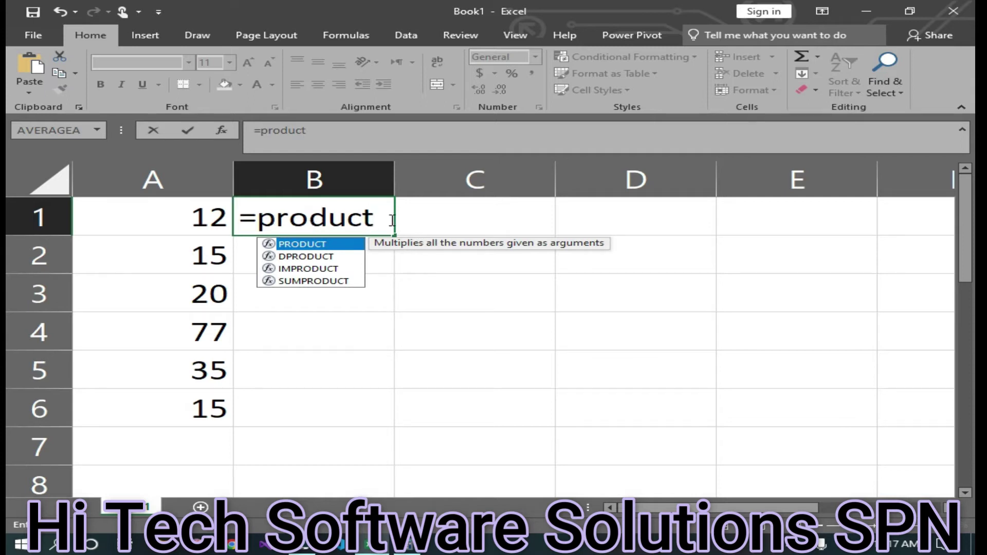
pyautogui.write('(')
pyautogui.moveTo(165, 217); pyautogui.dragTo(165, 255)
pyautogui.click(165, 255)
pyautogui.moveTo(161, 215); pyautogui.dragTo(160, 254)
pyautogui.write(')')
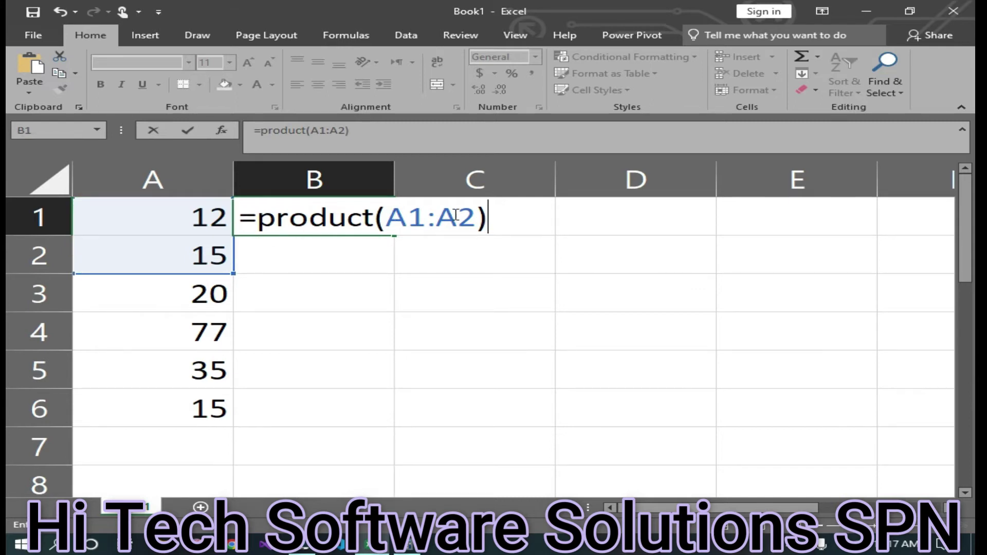
# Change the end of the PRODUCT formula's range in B1 to A3
pyautogui.click(484, 220)
pyautogui.press('BackSpace')
pyautogui.press('BackSpace')
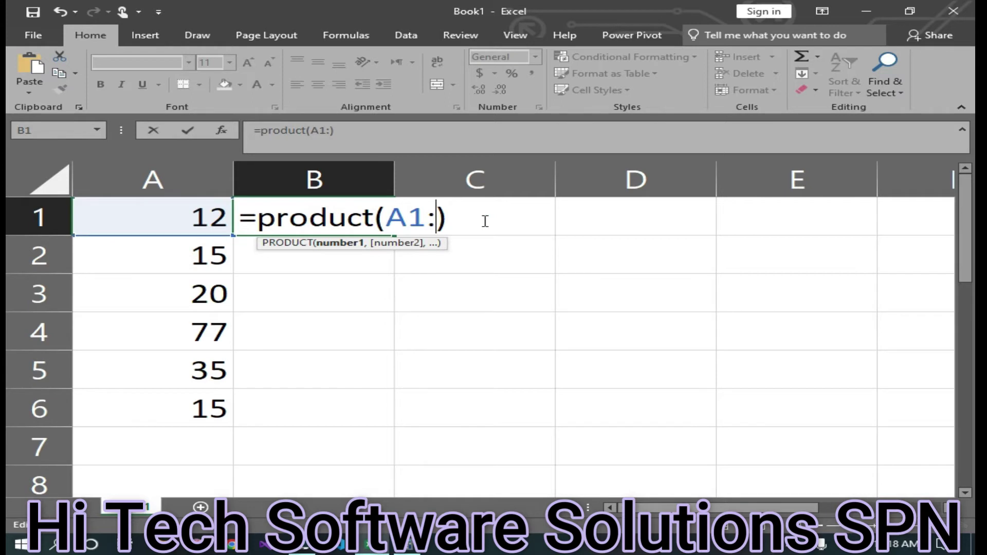
pyautogui.click(155, 311)
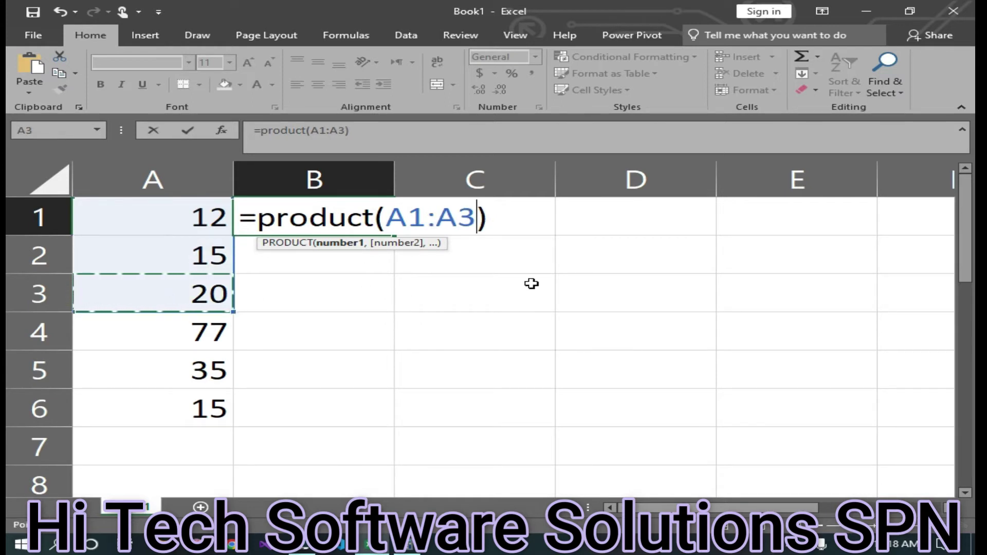
# Replace the range colon with a multiplication sign and complete B1 as =PRODUCT(A1*A3)
pyautogui.click(441, 216)
pyautogui.press('BackSpace')
pyautogui.write('*')
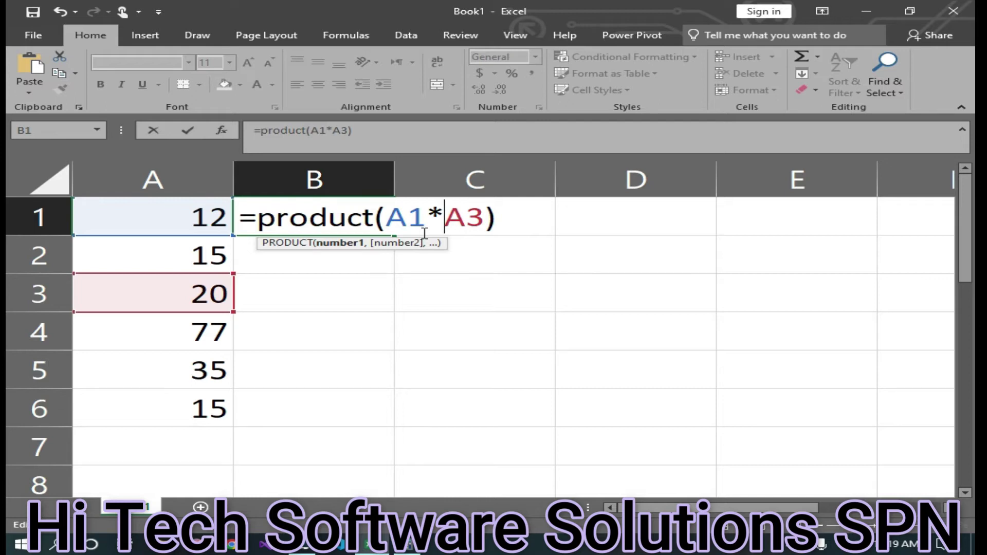
pyautogui.click(501, 213)
pyautogui.press('Return')
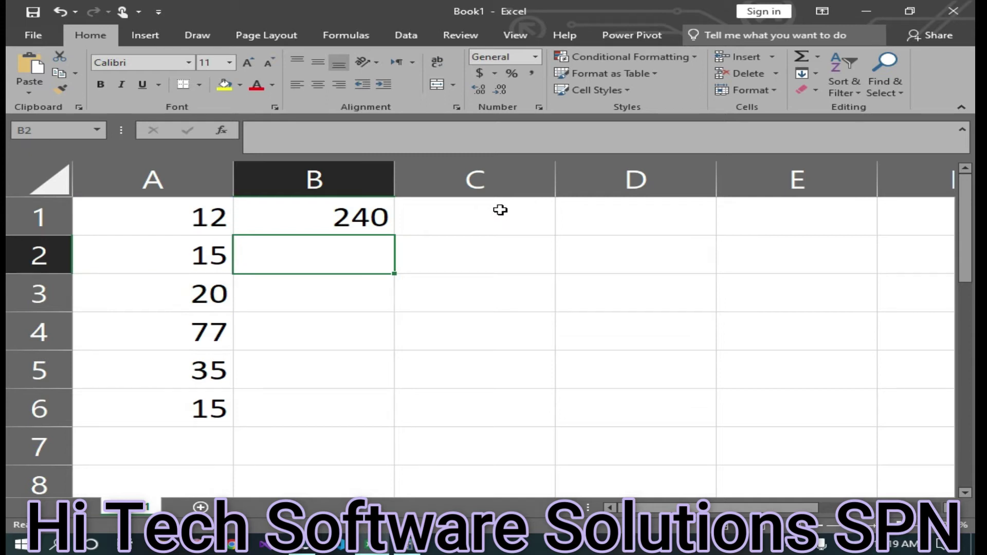
# Open the PRODUCT formula in cell B1 to examine its cell references
pyautogui.click(298, 261)
pyautogui.doubleClick(360, 230)
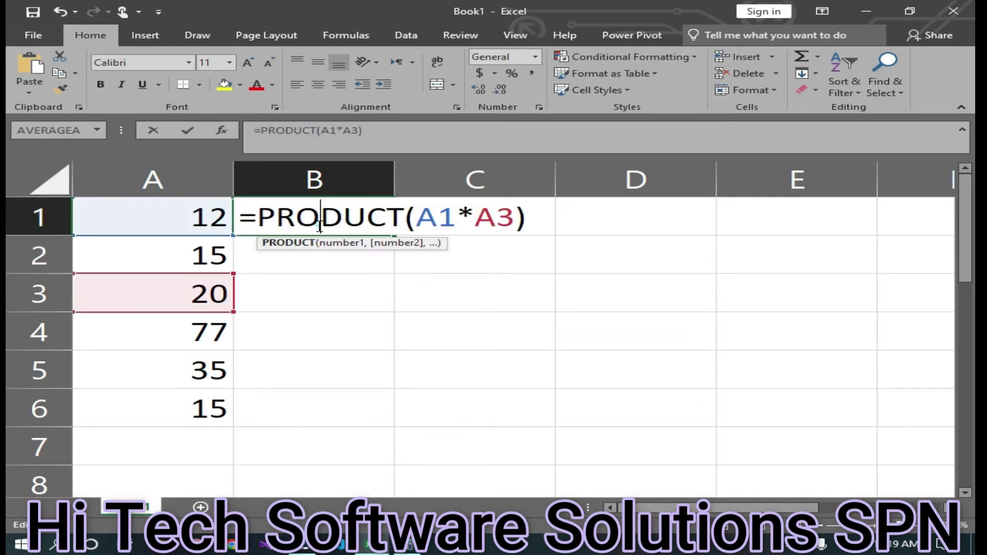
pyautogui.press('Left')
pyautogui.press('Left')
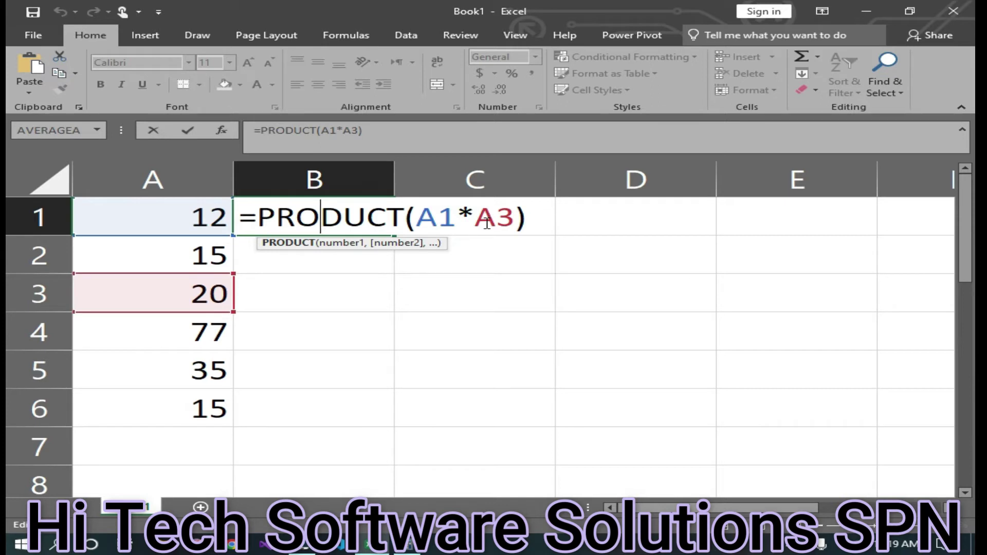
# Enter the value 25 in cell E7
pyautogui.click(810, 443)
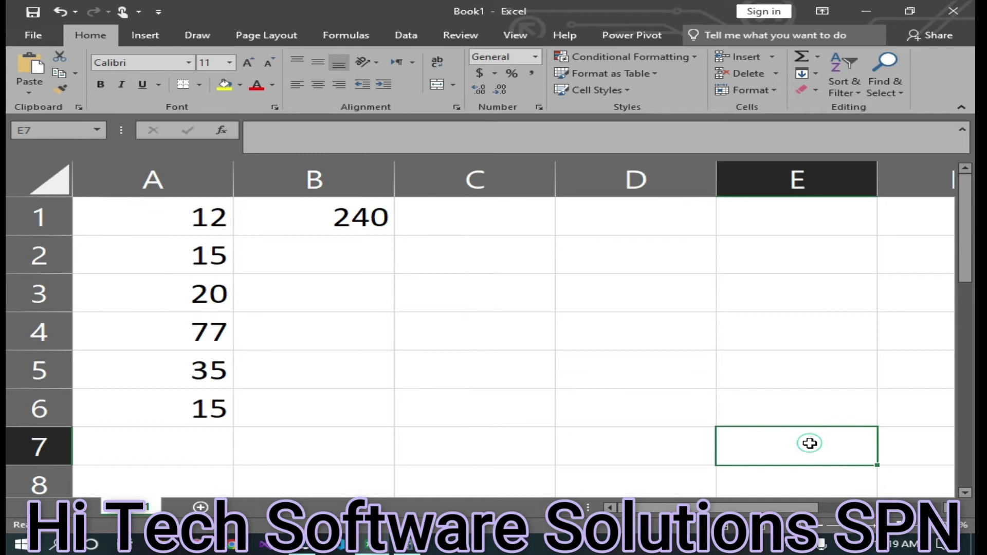
pyautogui.write('8')
pyautogui.press('BackSpace')
pyautogui.write('25')
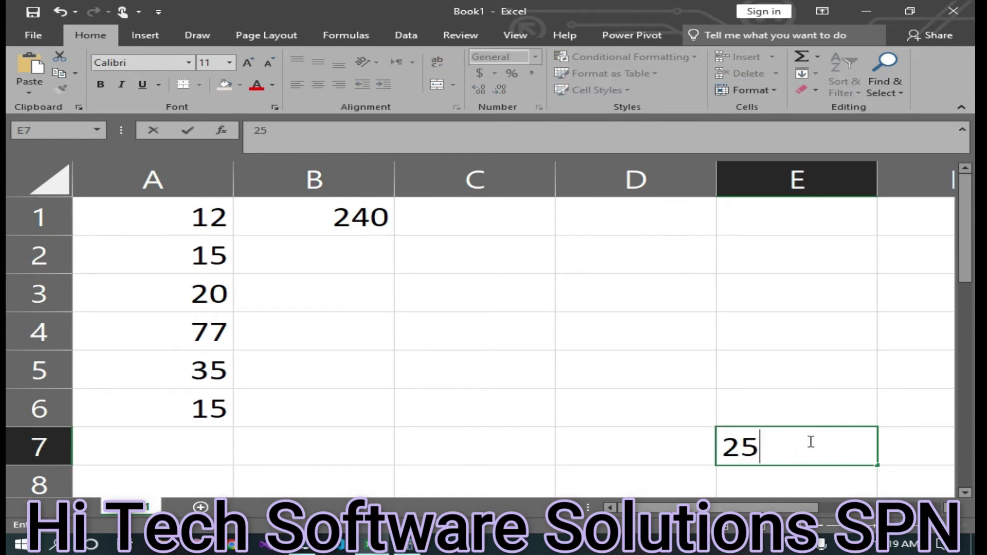
# Replace the second factor of the PRODUCT formula in B1 with cell E7, giving =PRODUCT(A1*E7)
pyautogui.doubleClick(319, 216)
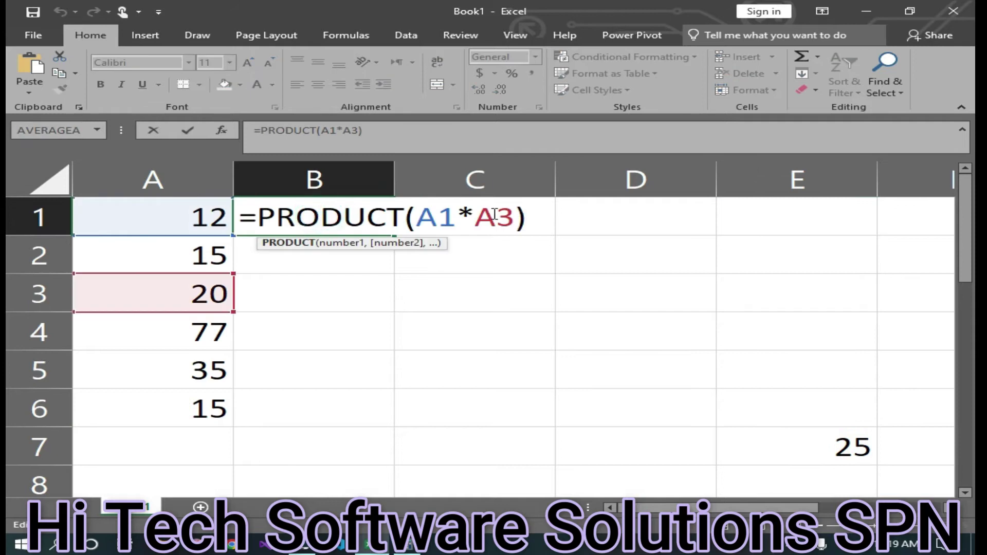
pyautogui.click(510, 216)
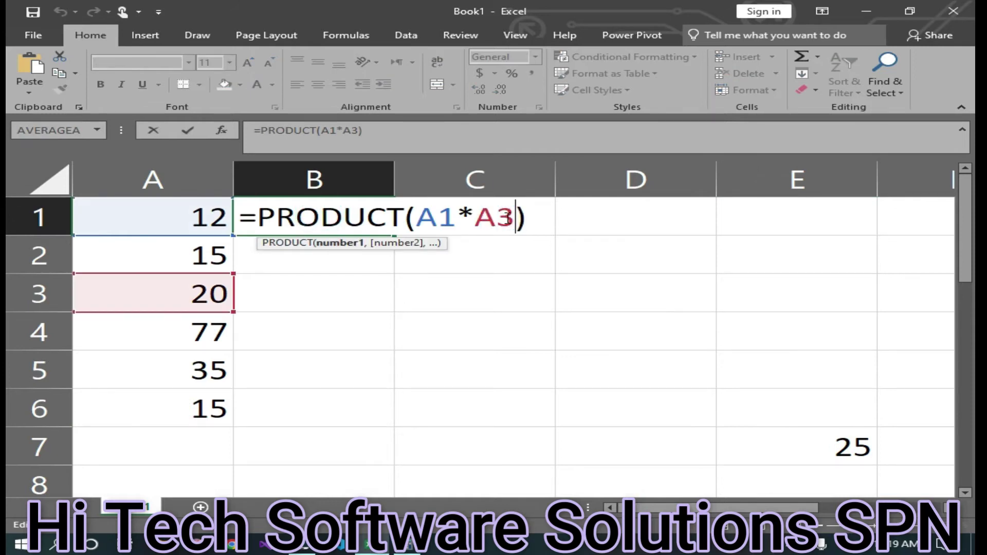
pyautogui.press('BackSpace')
pyautogui.press('BackSpace')
pyautogui.click(853, 448)
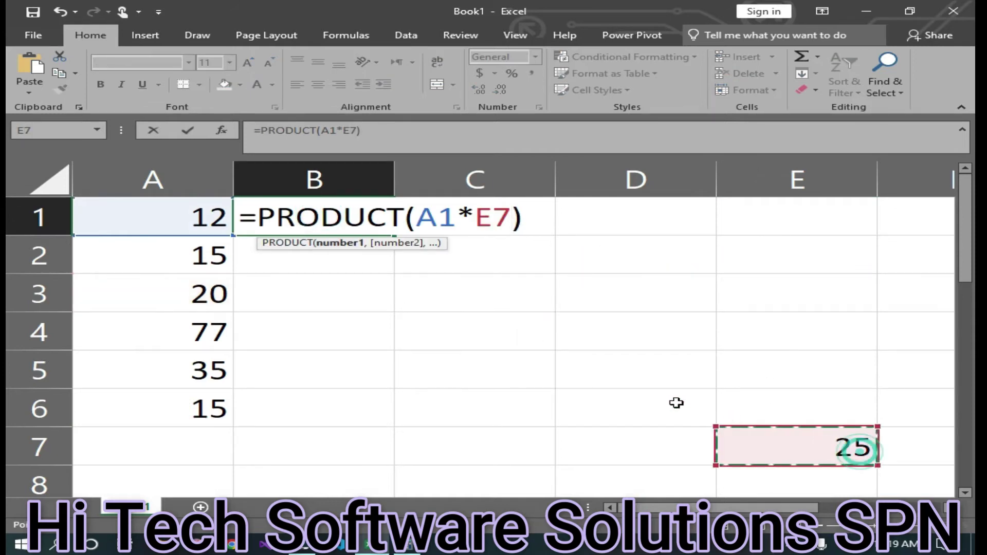
pyautogui.press('Return')
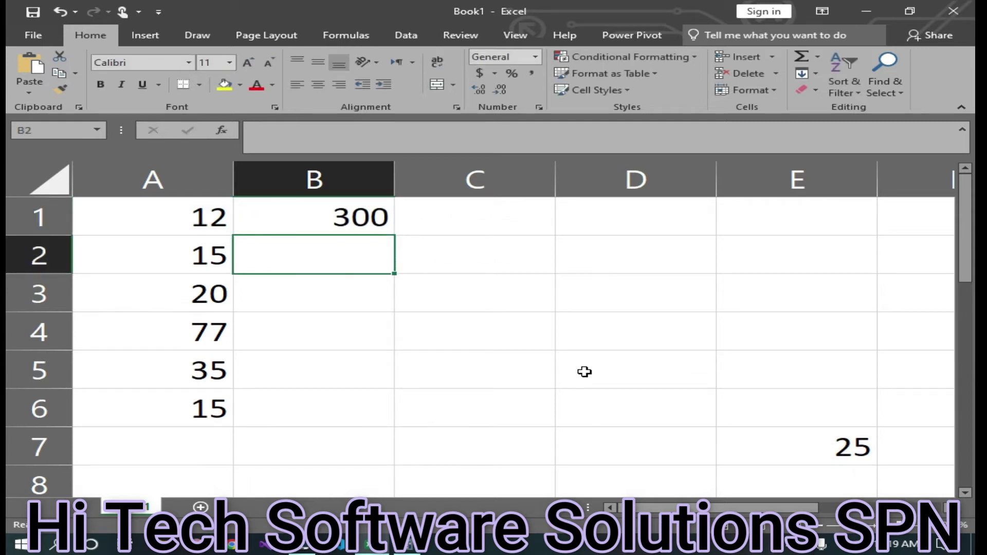
# Multiply all the values in column A by entering =product(A1:A6) in cell B2
pyautogui.doubleClick(334, 250)
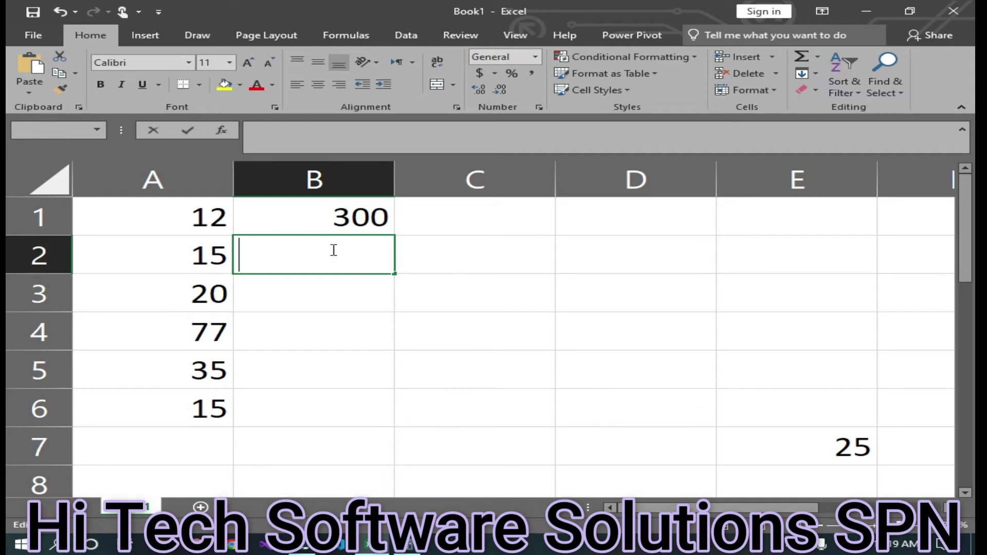
pyautogui.click(274, 248)
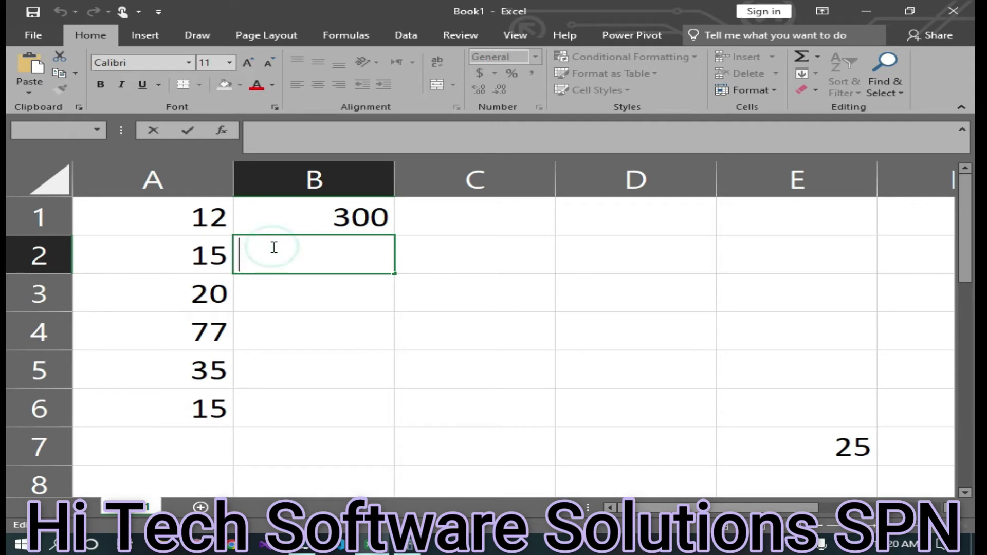
pyautogui.write('=pro')
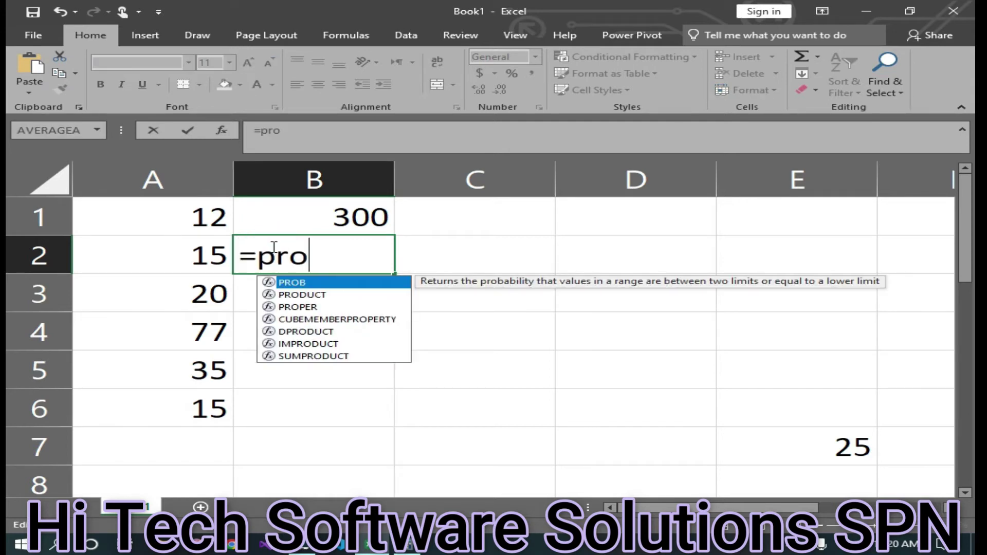
pyautogui.write('duct')
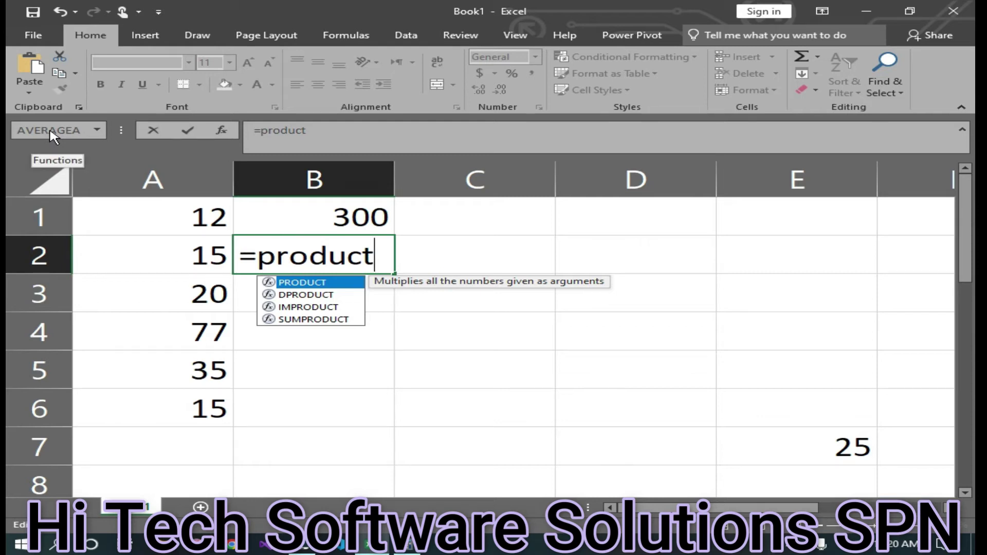
pyautogui.write('(')
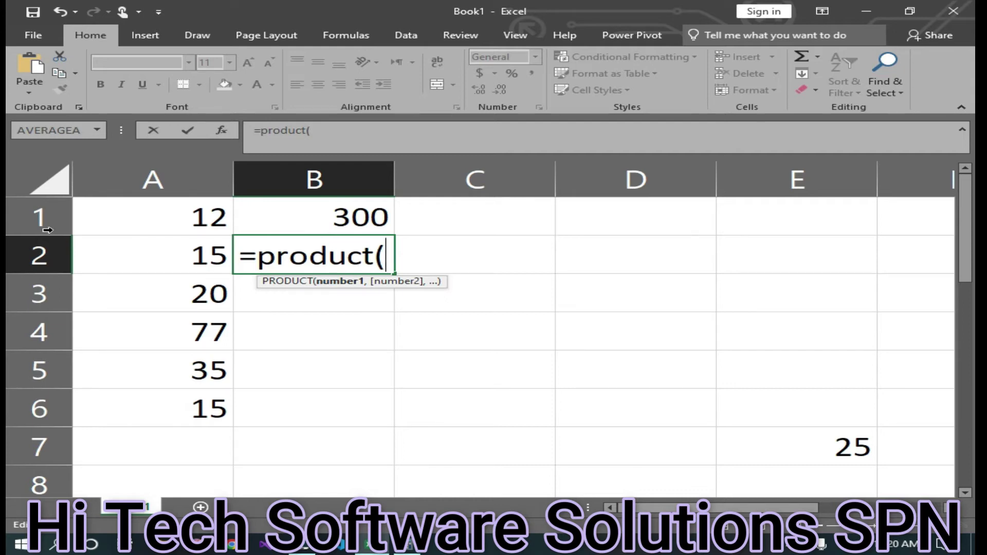
pyautogui.moveTo(135, 213); pyautogui.dragTo(149, 398)
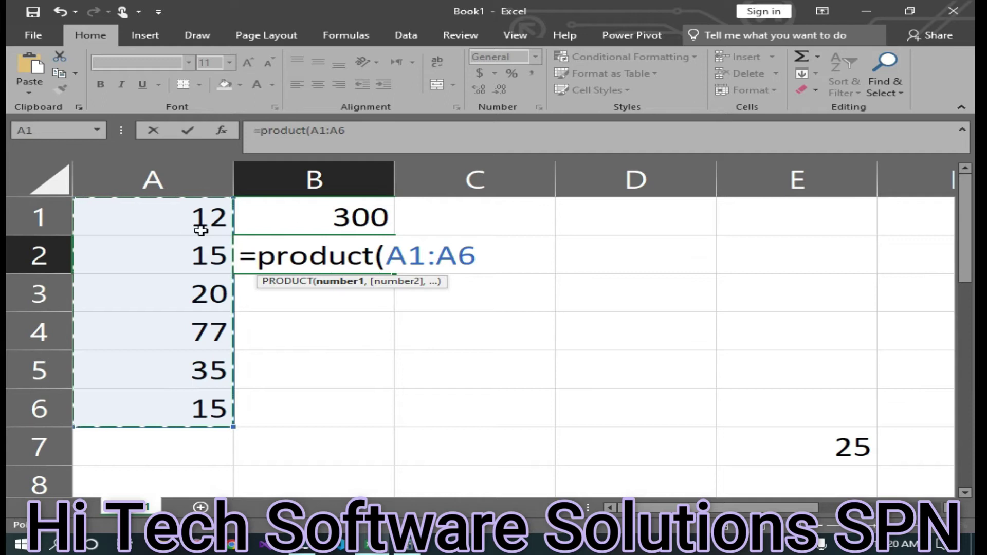
pyautogui.write(')')
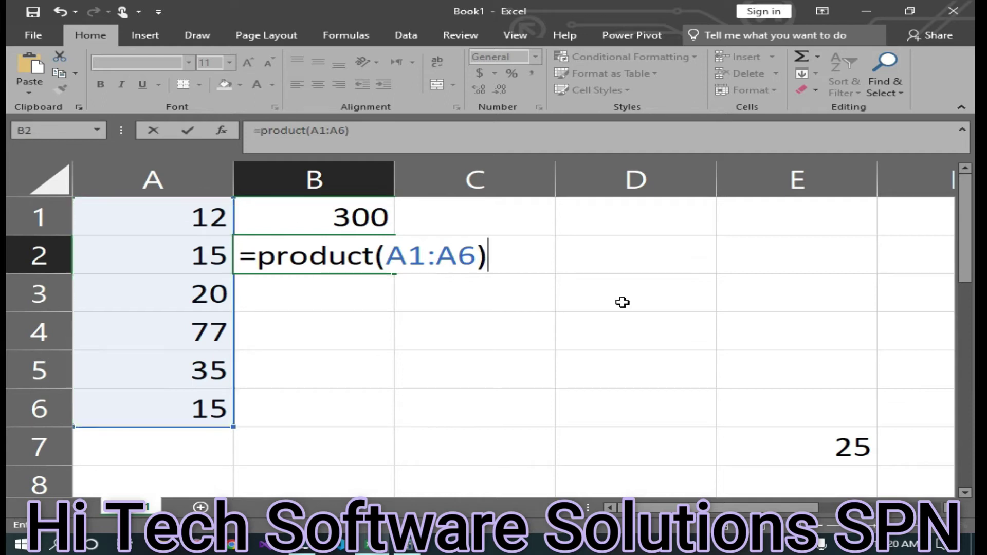
pyautogui.press('Return')
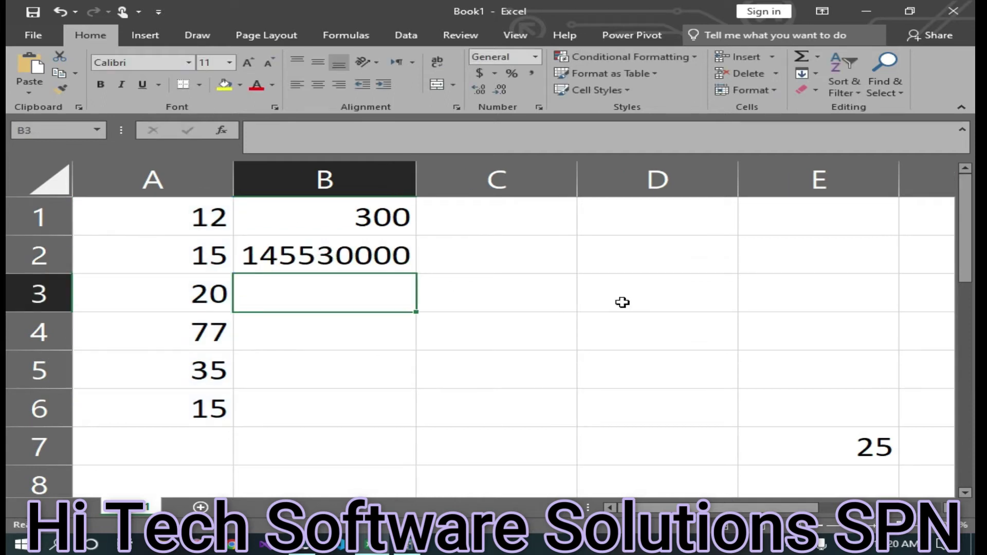
# Clear the contents of the two PRODUCT formula cells B1:B2
pyautogui.doubleClick(314, 302)
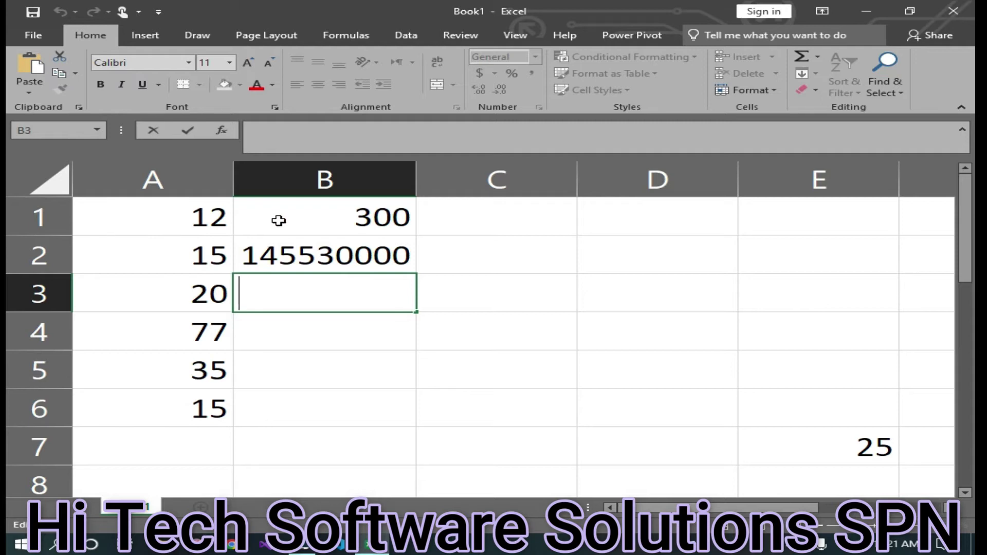
pyautogui.moveTo(278, 218); pyautogui.dragTo(278, 254)
pyautogui.click(820, 90)
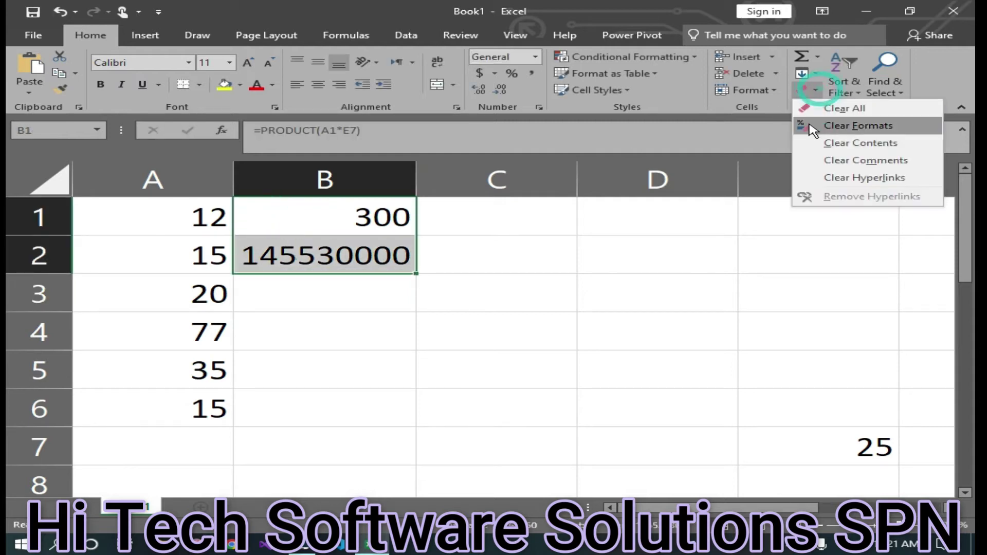
pyautogui.click(875, 147)
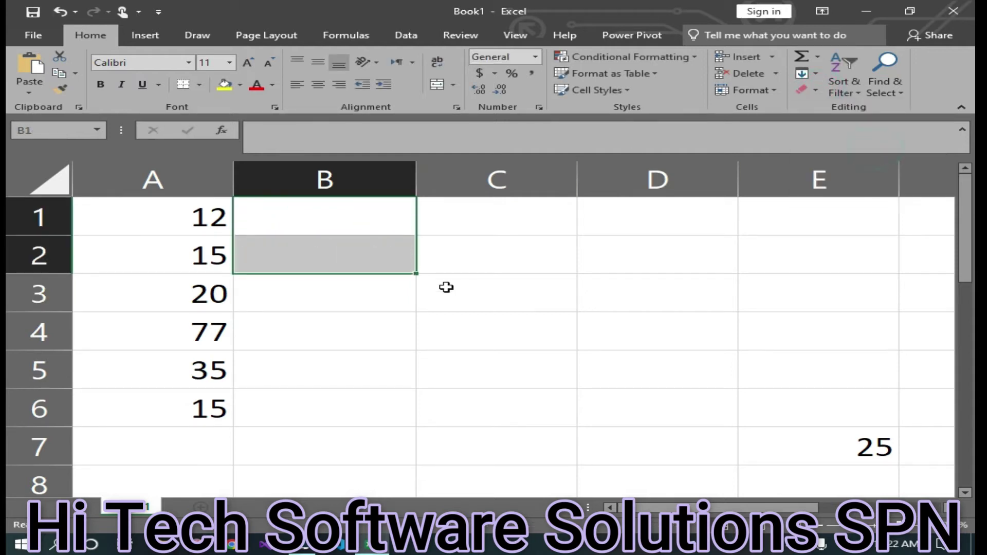
pyautogui.click(337, 220)
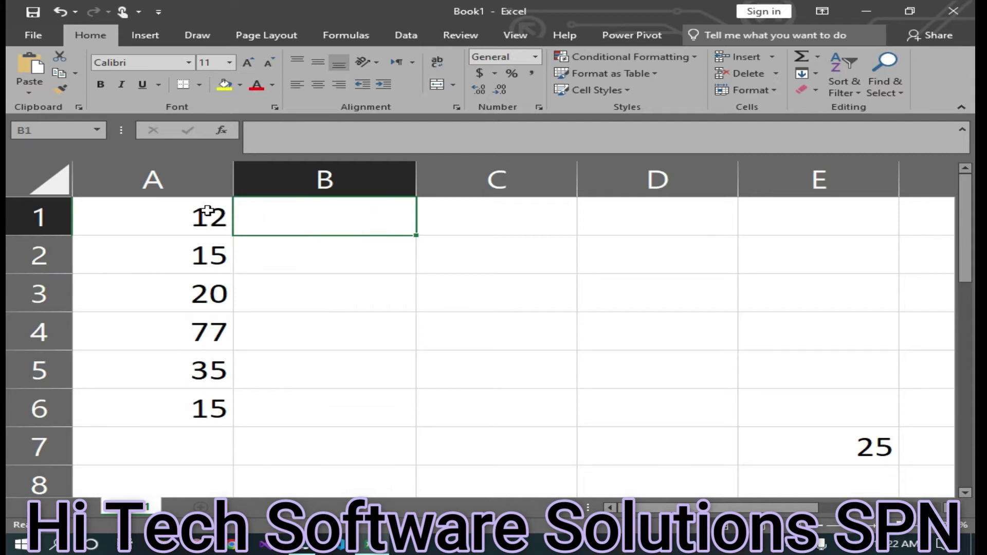
pyautogui.moveTo(128, 214); pyautogui.dragTo(181, 383)
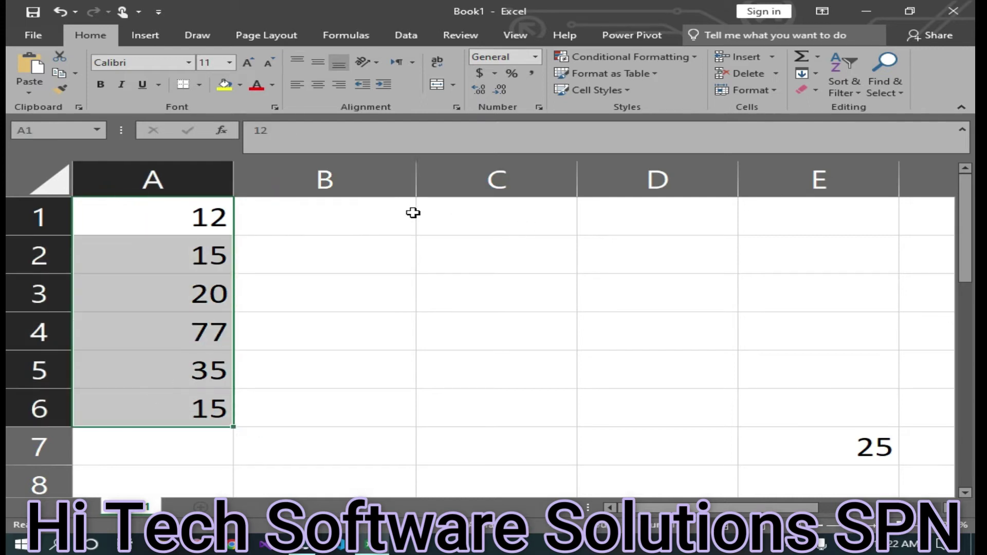
pyautogui.doubleClick(399, 213)
pyautogui.write('div')
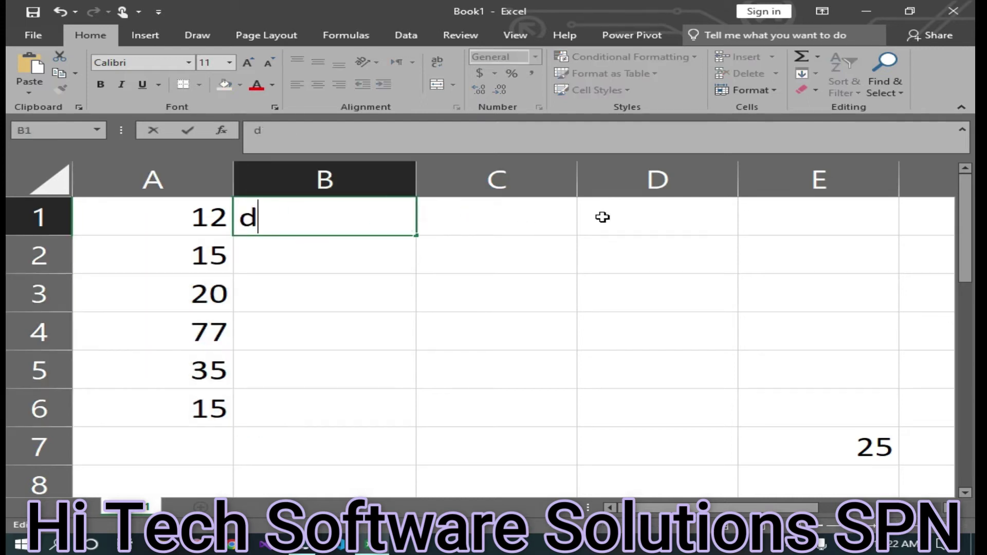
pyautogui.press('BackSpace')
pyautogui.press('BackSpace')
pyautogui.press('BackSpace')
# Begin a formula in cell B1, check the function suggestions for div, and delete everything after the equals sign
pyautogui.write('=')
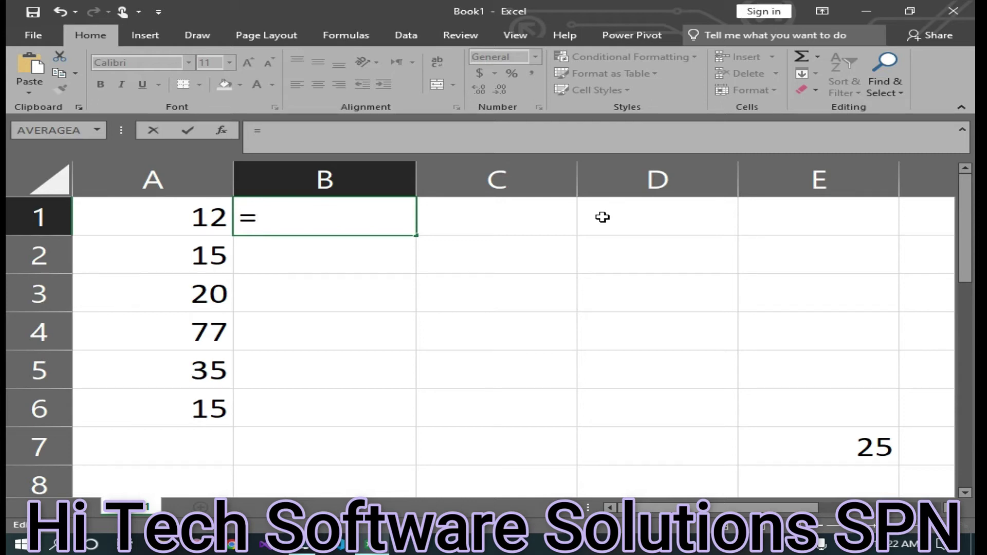
pyautogui.write('divi')
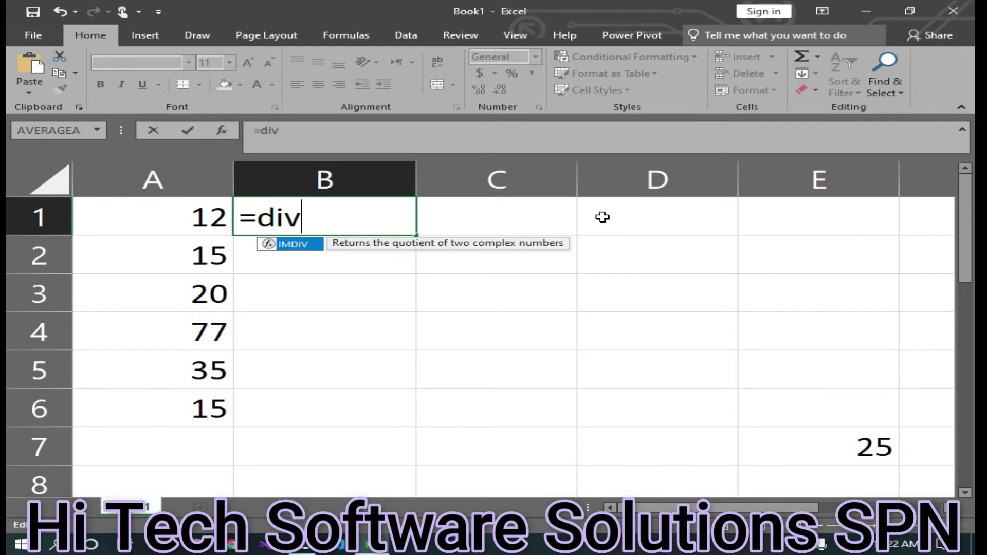
pyautogui.press('BackSpace')
pyautogui.press('BackSpace')
pyautogui.press('BackSpace')
pyautogui.press('BackSpace')
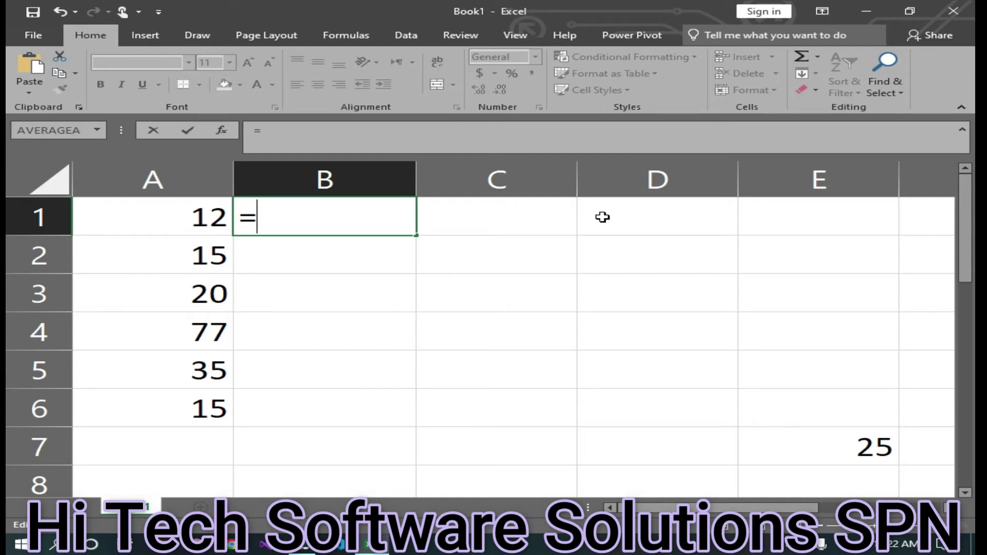
# Complete the formula in B1 as =sum(A3/2) to divide the value in A3 by 2
pyautogui.write('su')
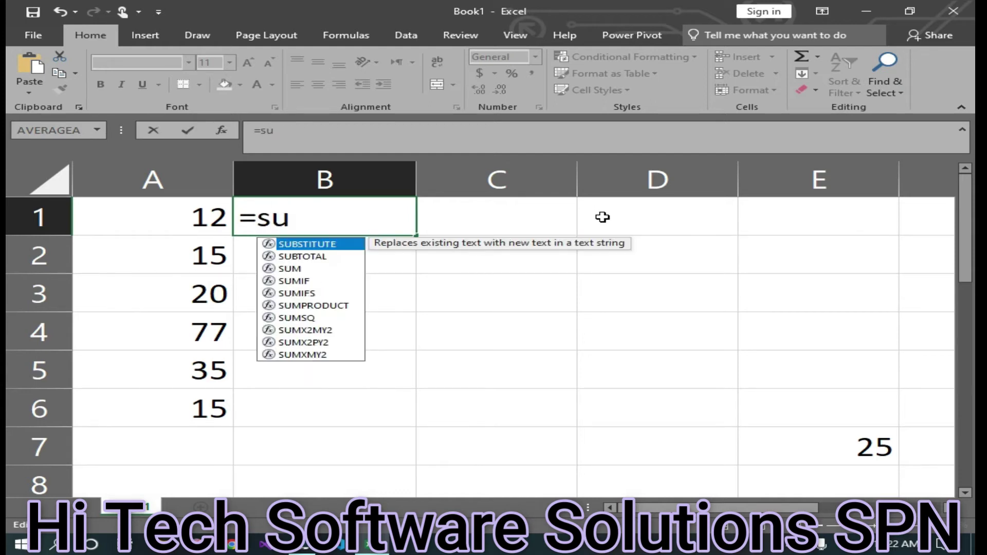
pyautogui.write('m(')
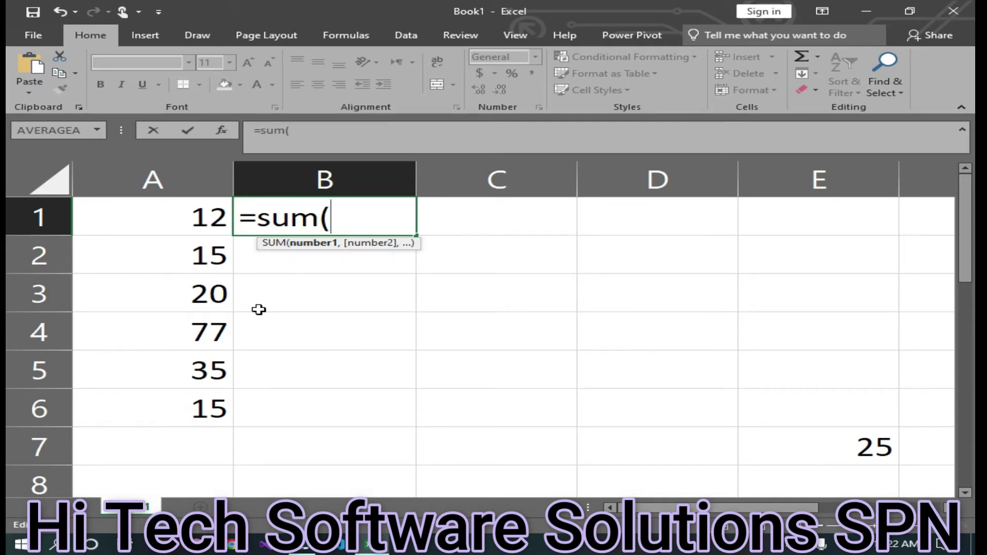
pyautogui.click(190, 299)
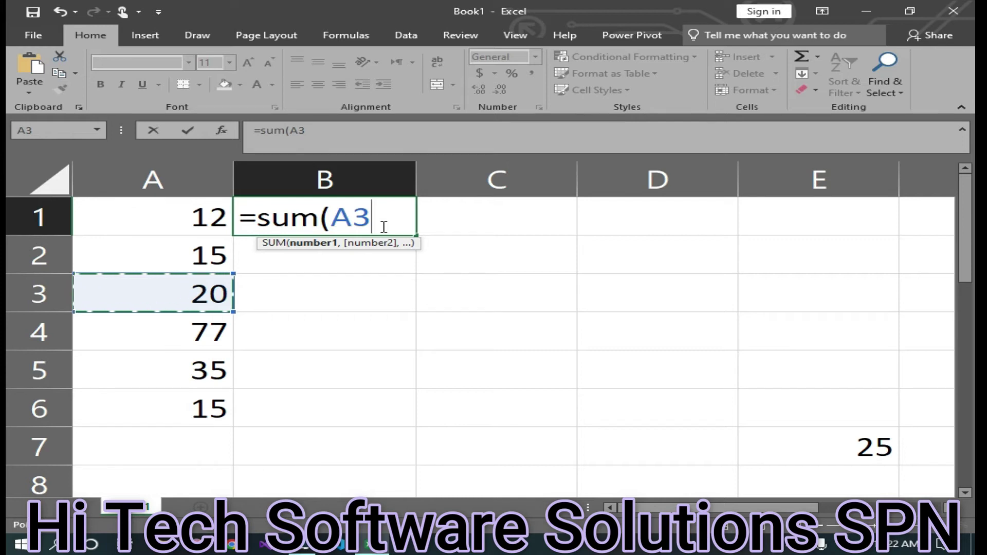
pyautogui.write('/')
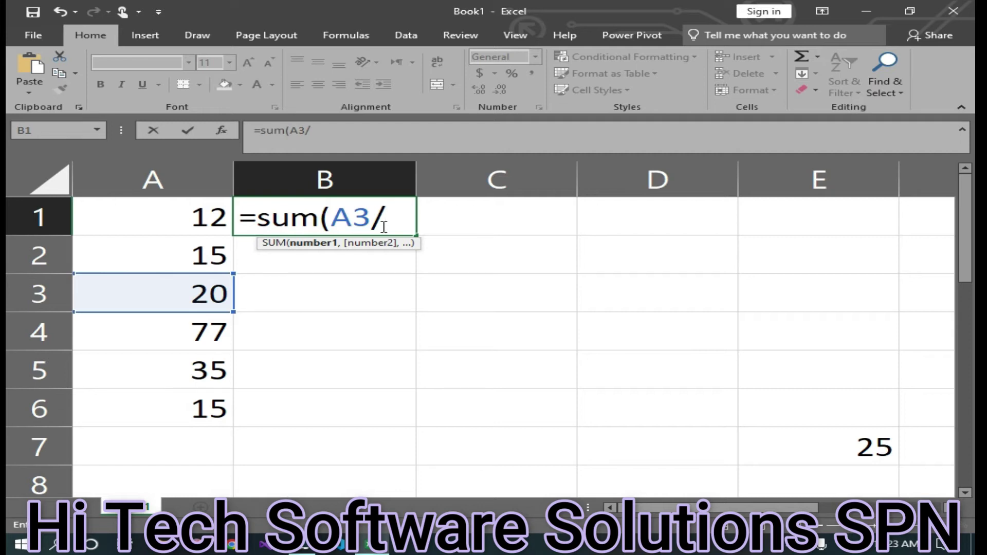
pyautogui.write('2')
pyautogui.write(')')
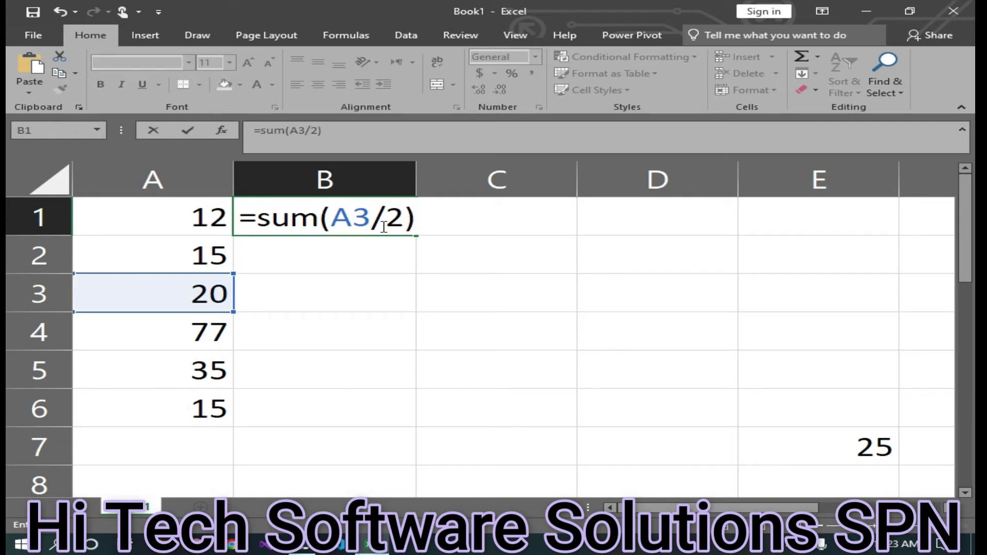
pyautogui.press('Return')
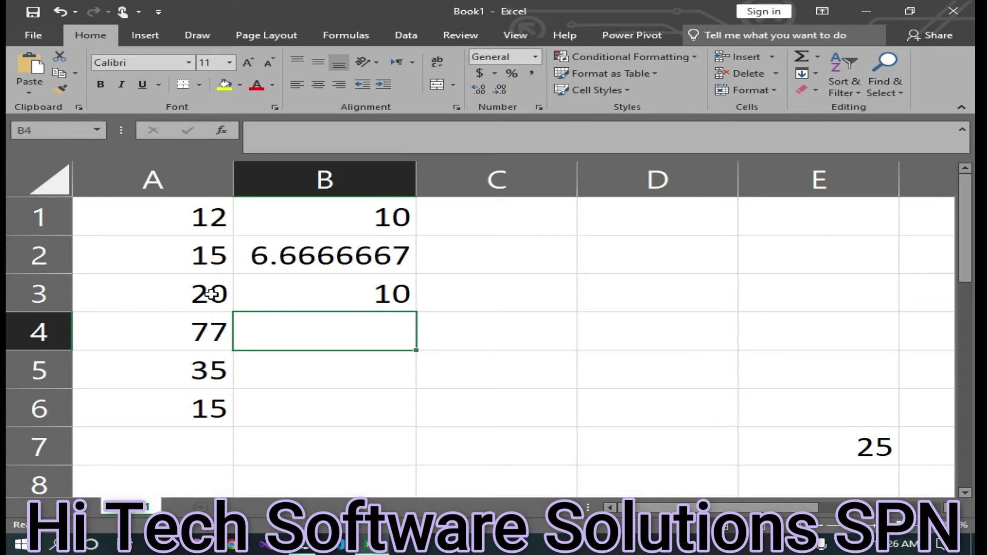
# Count the values in column A by entering =count(A1:A6) in cell C3
pyautogui.doubleClick(319, 332)
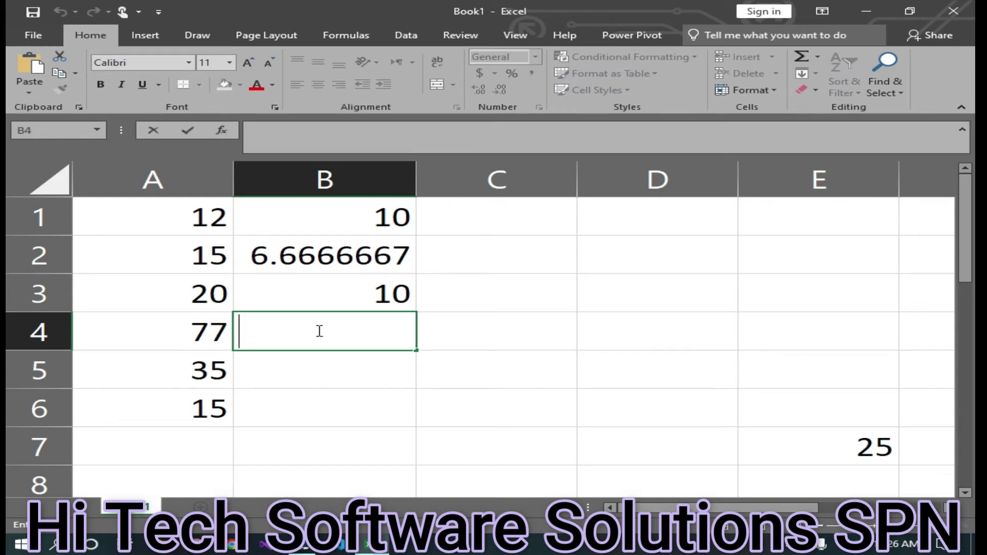
pyautogui.click(366, 366)
pyautogui.doubleClick(513, 303)
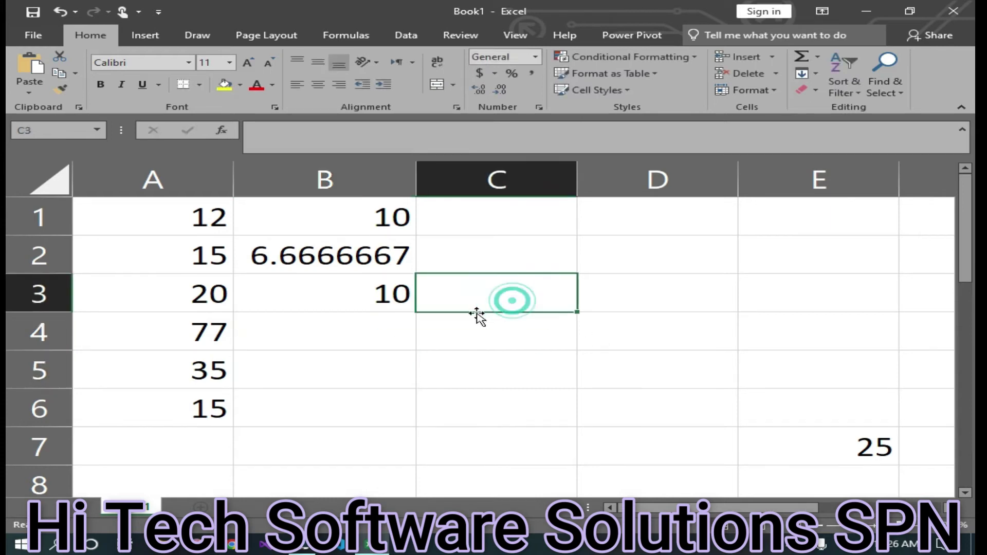
pyautogui.write('=')
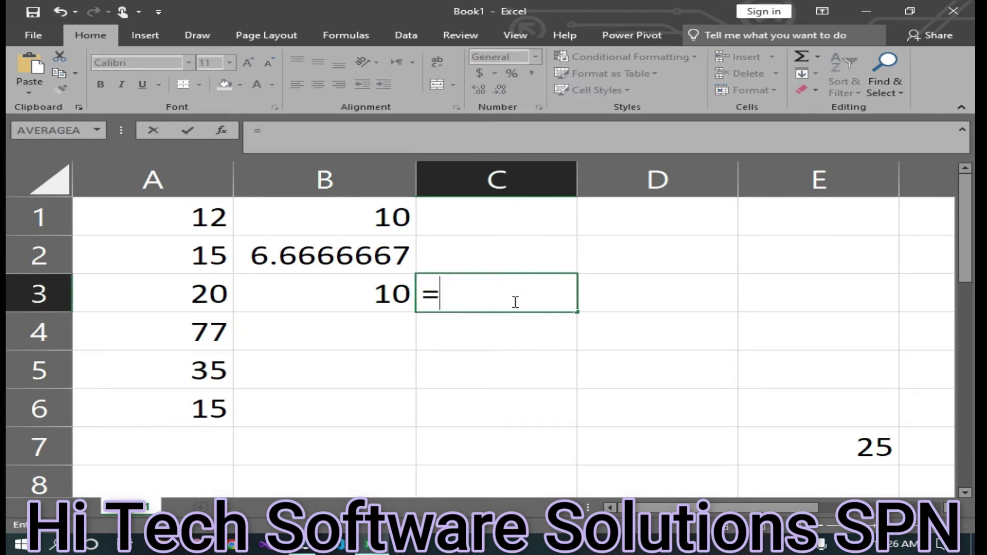
pyautogui.write('cou')
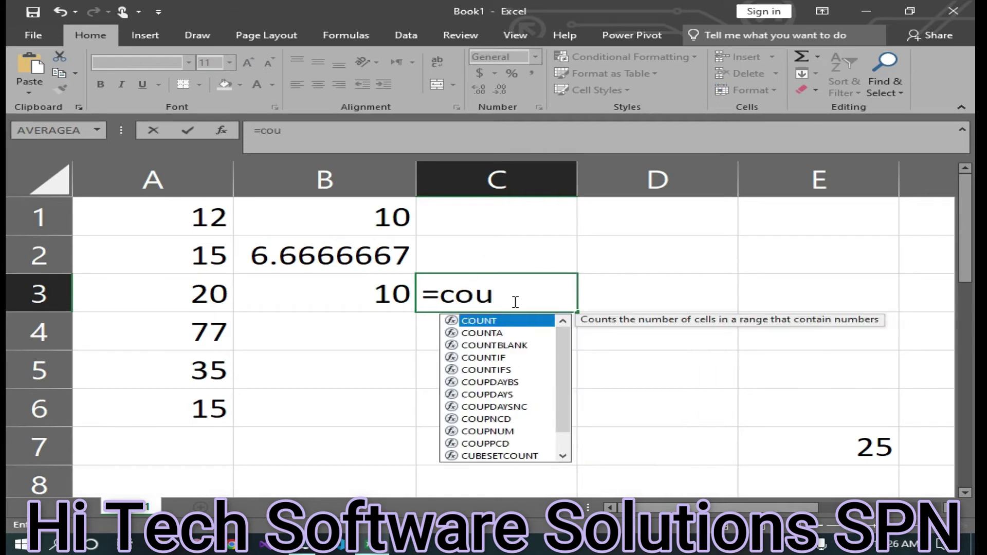
pyautogui.write('n')
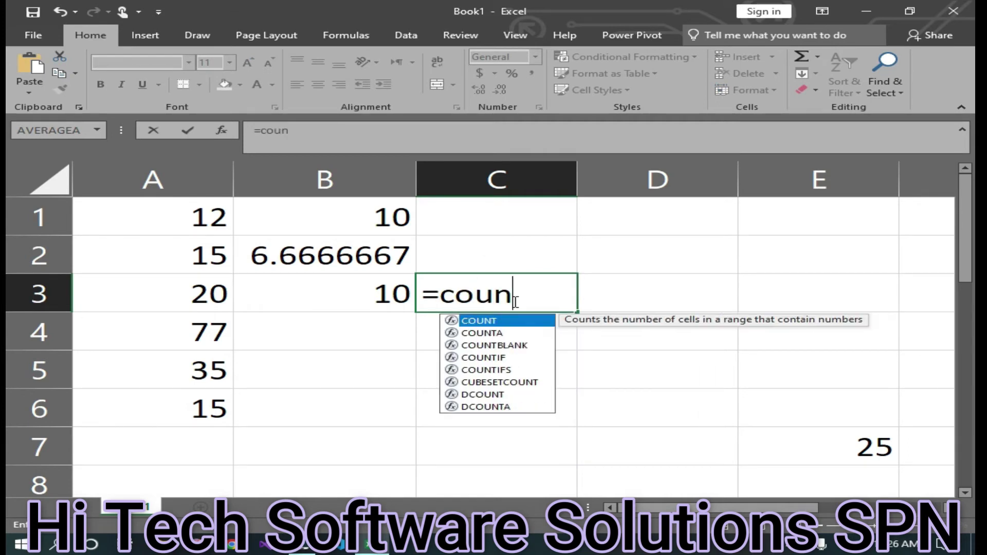
pyautogui.write('t(')
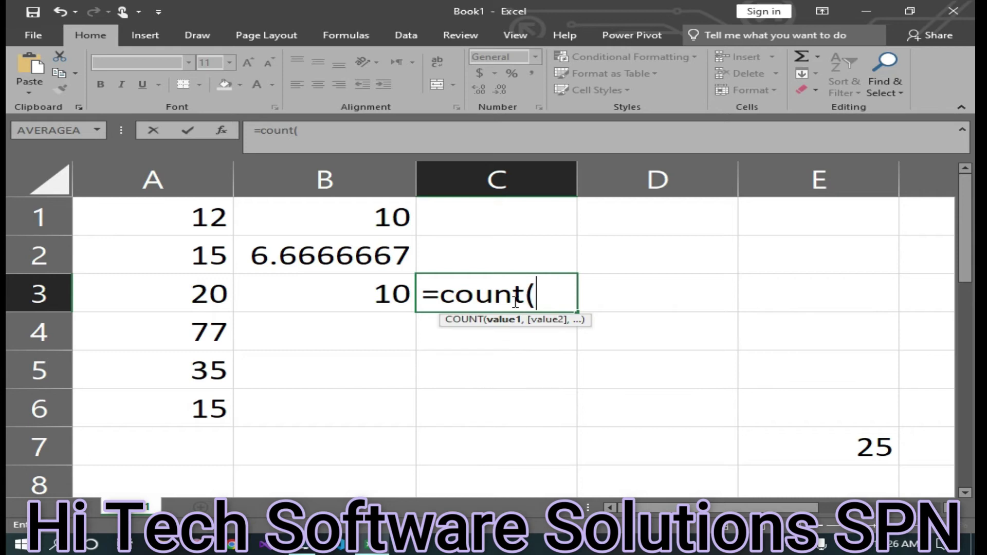
pyautogui.moveTo(187, 215); pyautogui.dragTo(184, 411)
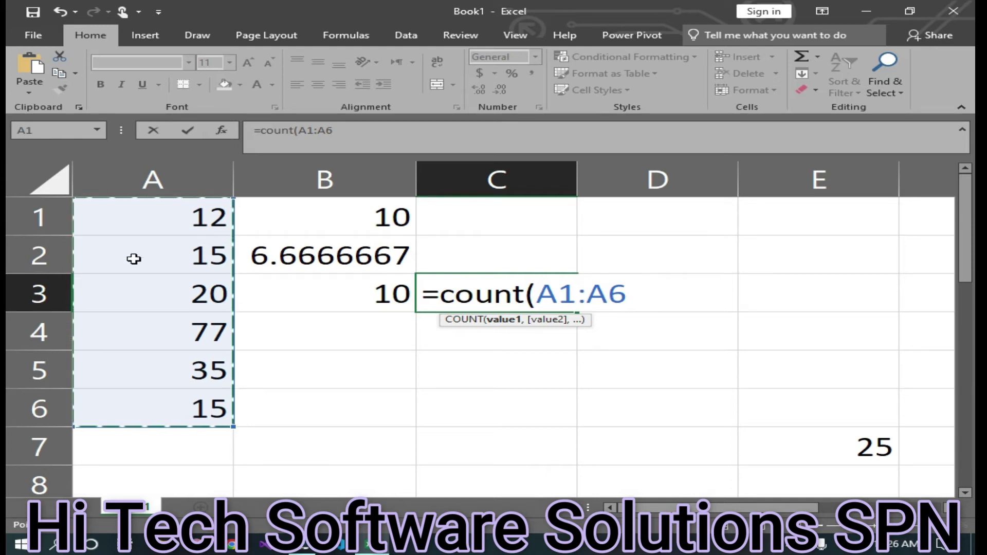
pyautogui.write(')')
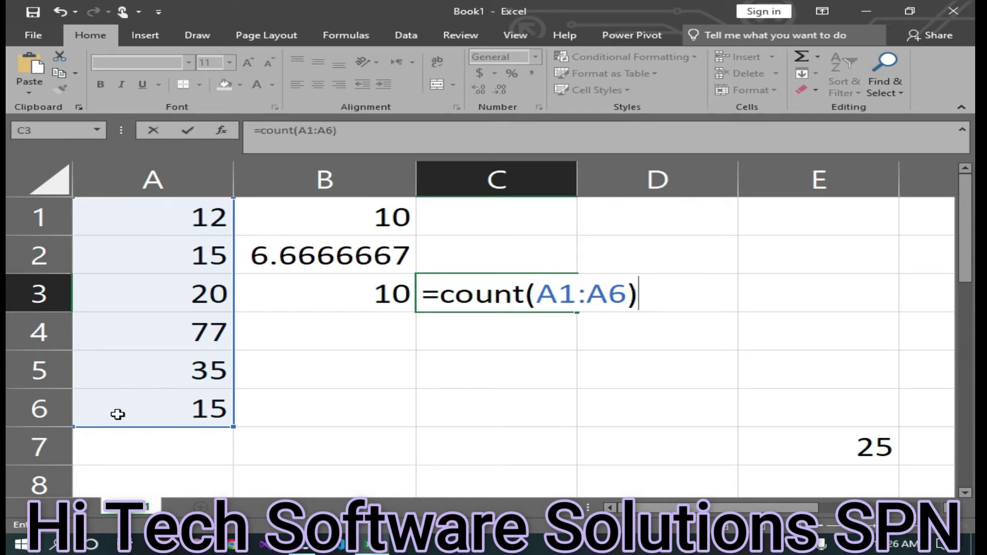
pyautogui.press('Return')
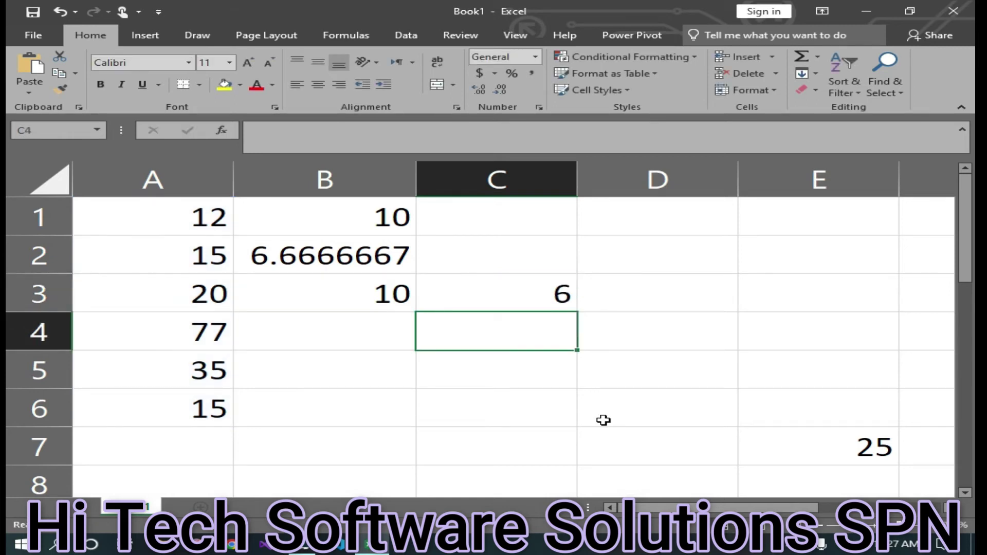
# Change the range in the COUNT formula in C3 to A1:B6 so it covers columns A and B
pyautogui.doubleClick(513, 300)
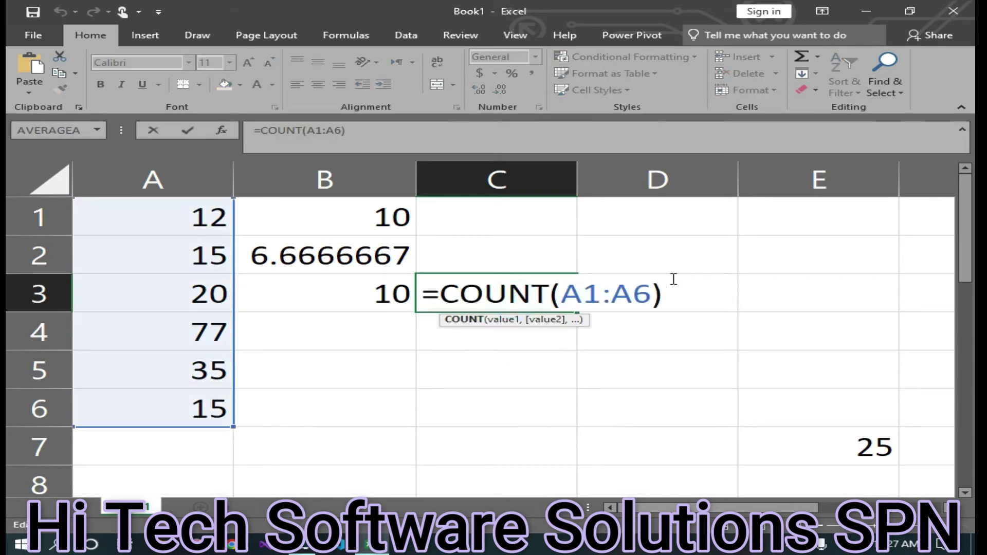
pyautogui.click(563, 293)
pyautogui.click(653, 293)
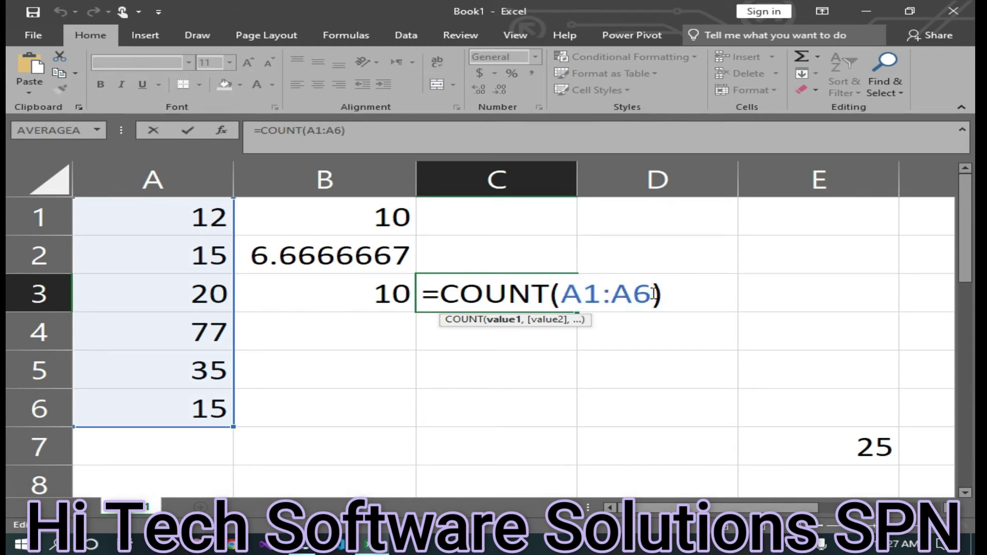
pyautogui.press('BackSpace')
pyautogui.press('BackSpace')
pyautogui.press('BackSpace')
pyautogui.press('BackSpace')
pyautogui.press('BackSpace')
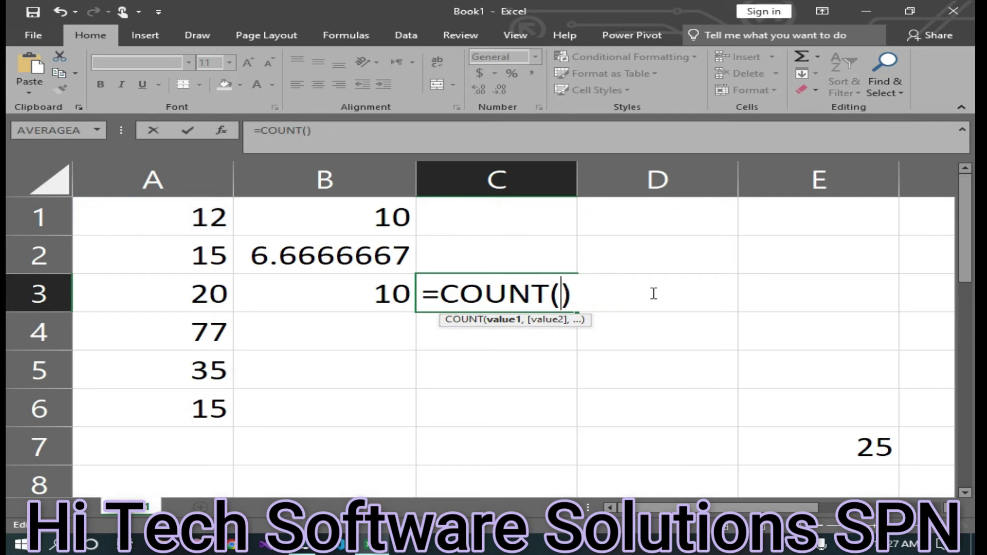
pyautogui.moveTo(103, 222); pyautogui.dragTo(304, 393)
pyautogui.moveTo(115, 223); pyautogui.dragTo(312, 410)
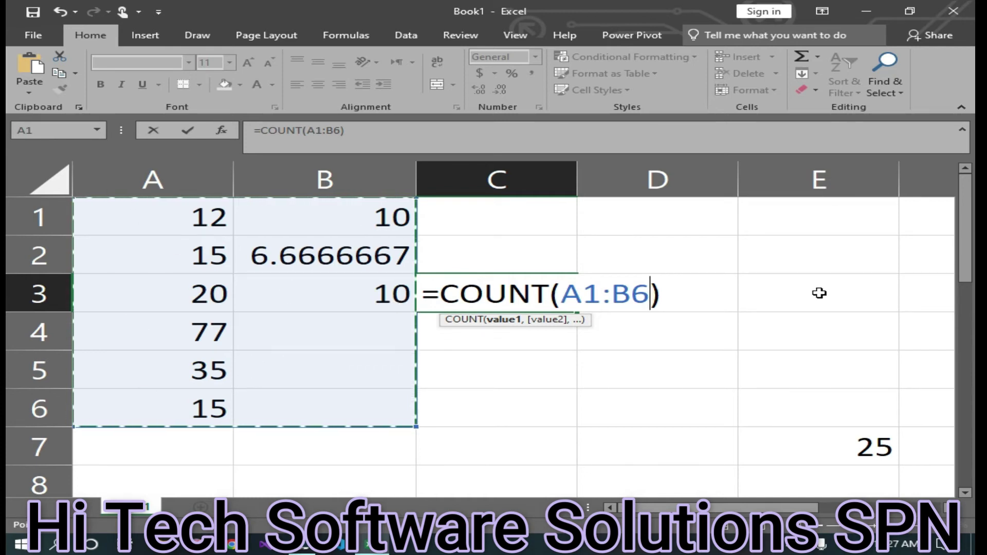
pyautogui.press('Return')
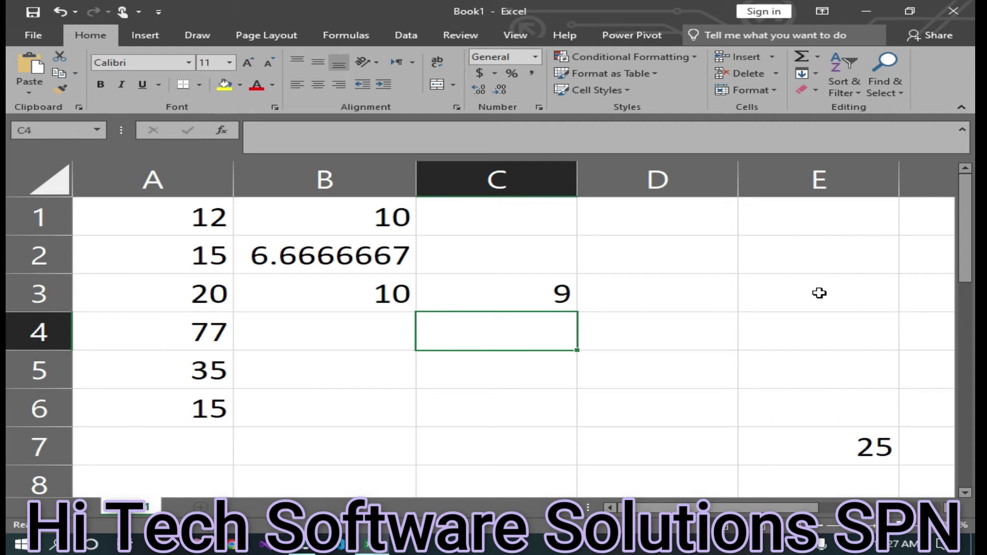
# Set the COUNT formula in C3 back to the range A1:A6
pyautogui.doubleClick(293, 335)
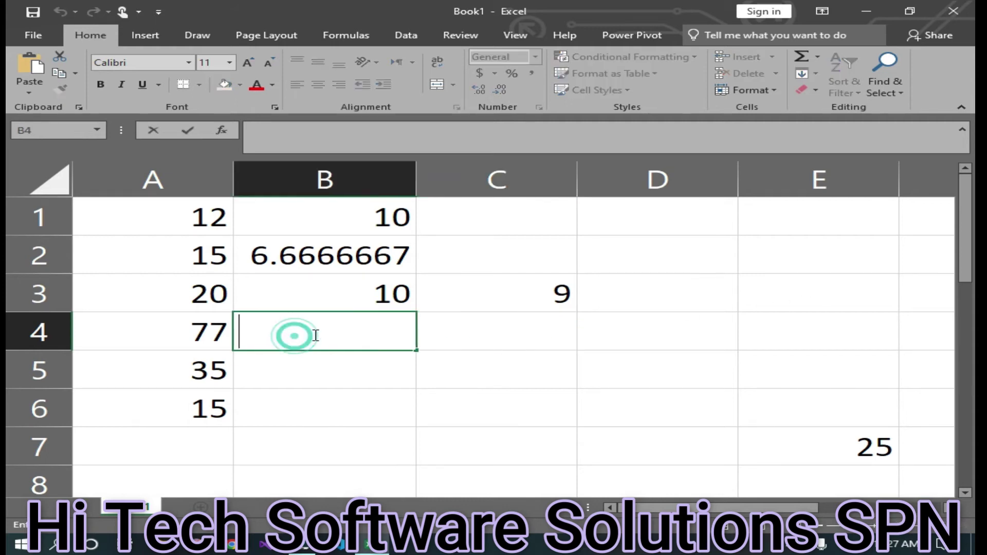
pyautogui.click(505, 294)
pyautogui.doubleClick(505, 293)
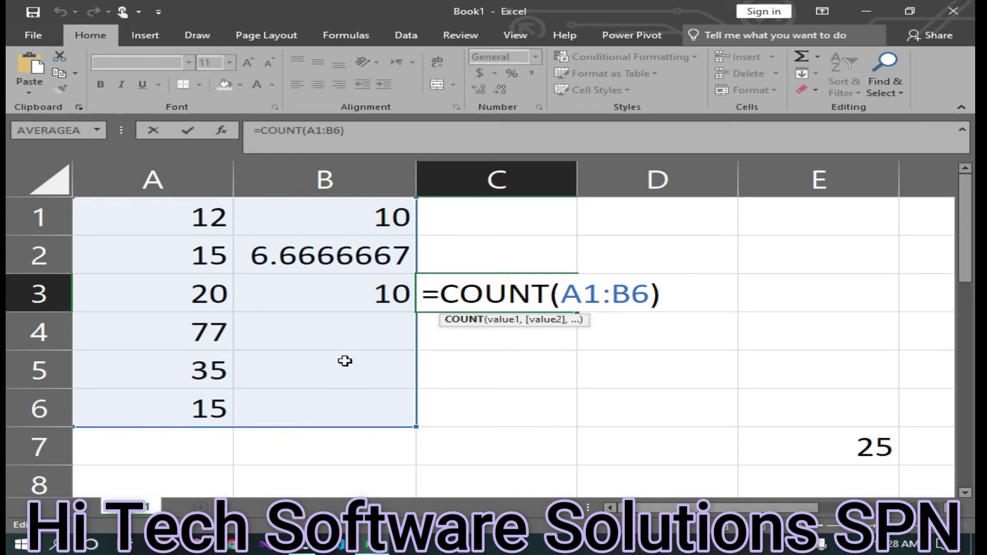
pyautogui.click(590, 294)
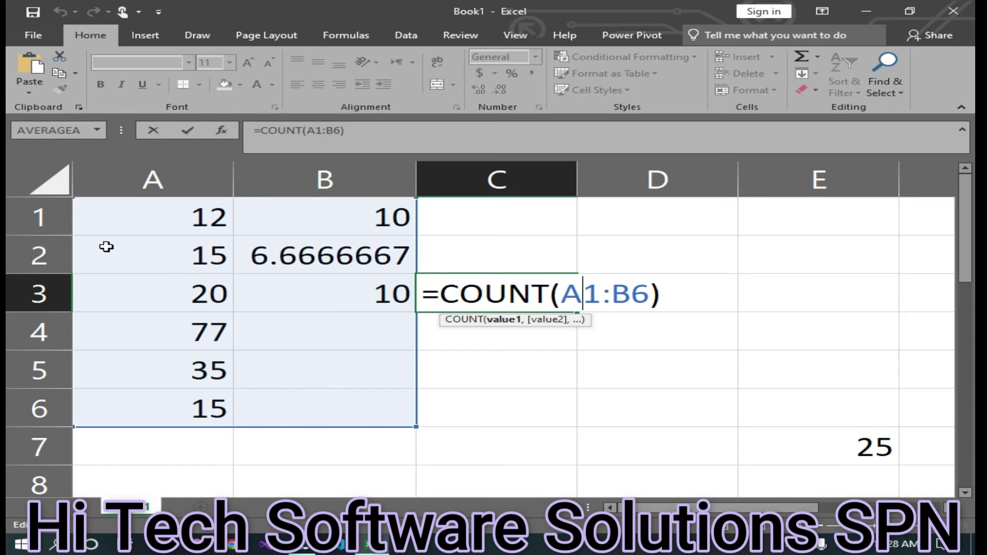
pyautogui.press('Return')
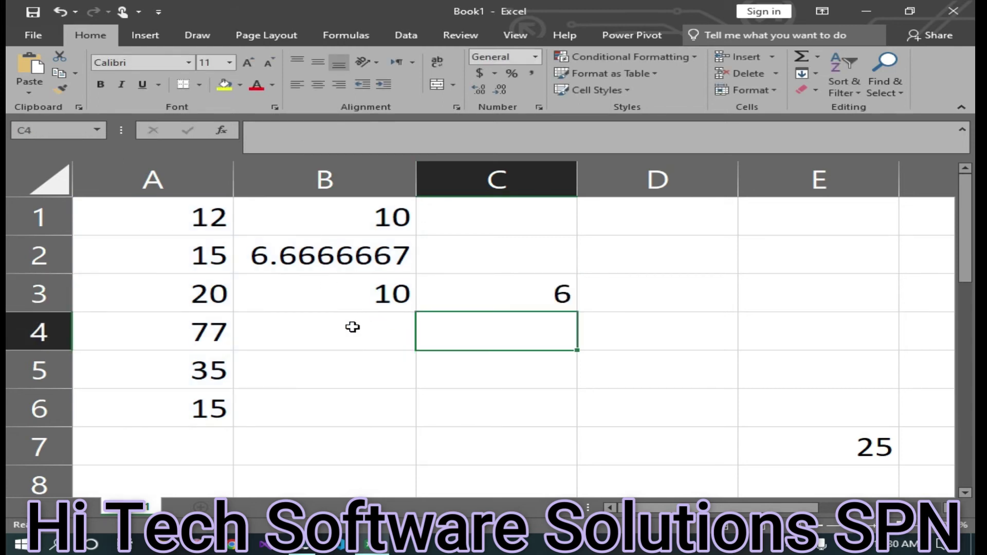
pyautogui.doubleClick(344, 334)
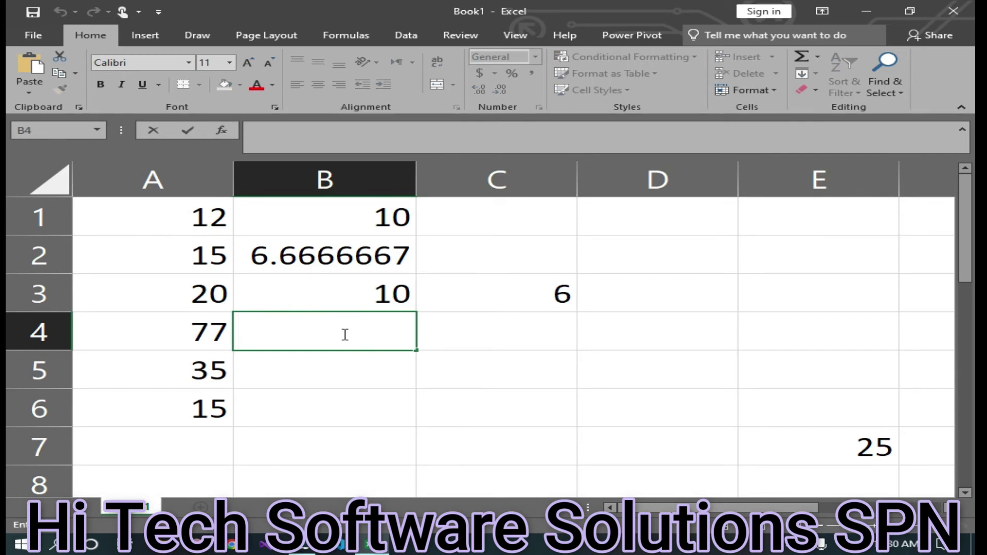
pyautogui.write('=avera')
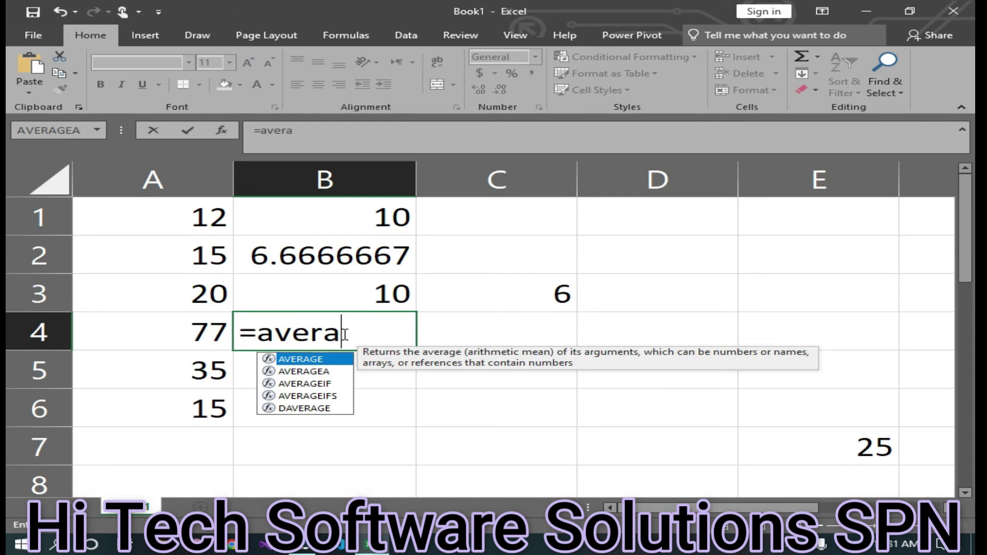
pyautogui.write('ge(')
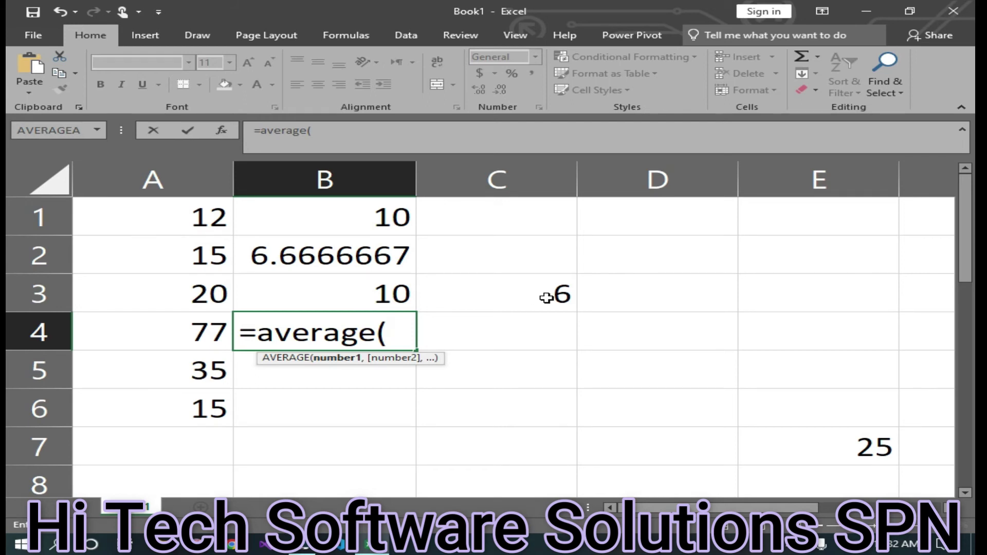
pyautogui.click(540, 226)
pyautogui.press('BackSpace')
pyautogui.press('BackSpace')
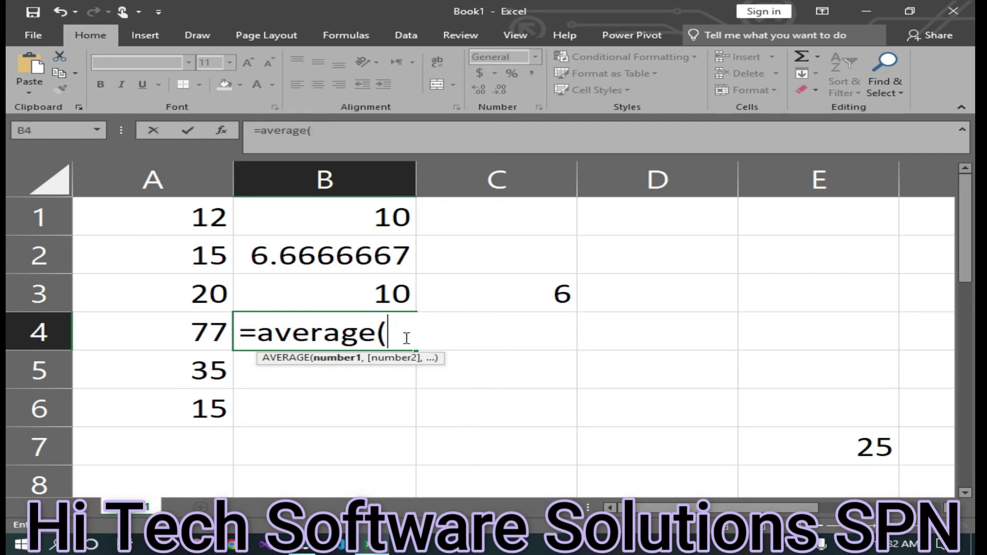
pyautogui.press('Return')
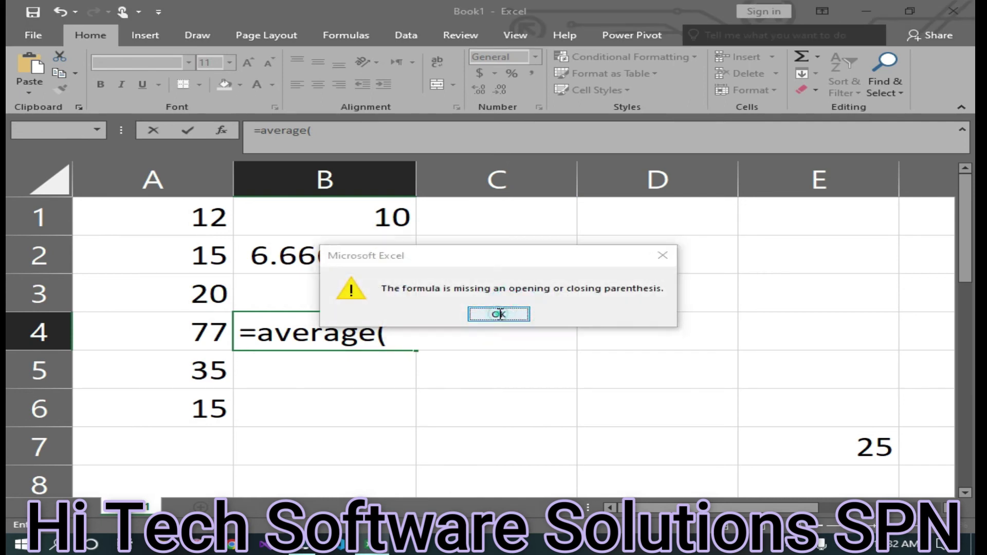
pyautogui.click(498, 313)
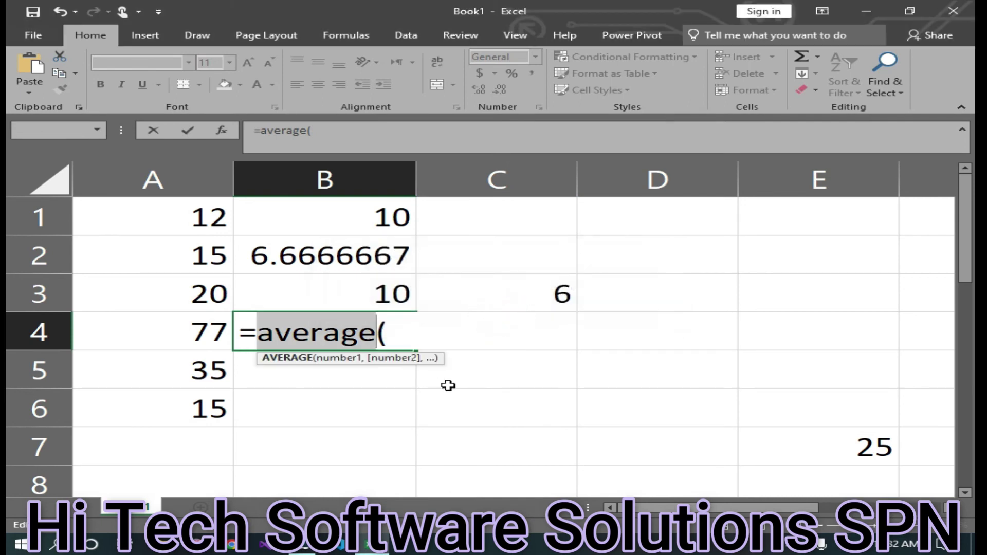
pyautogui.press('BackSpace')
pyautogui.press('BackSpace')
pyautogui.click(387, 342)
pyautogui.press('BackSpace')
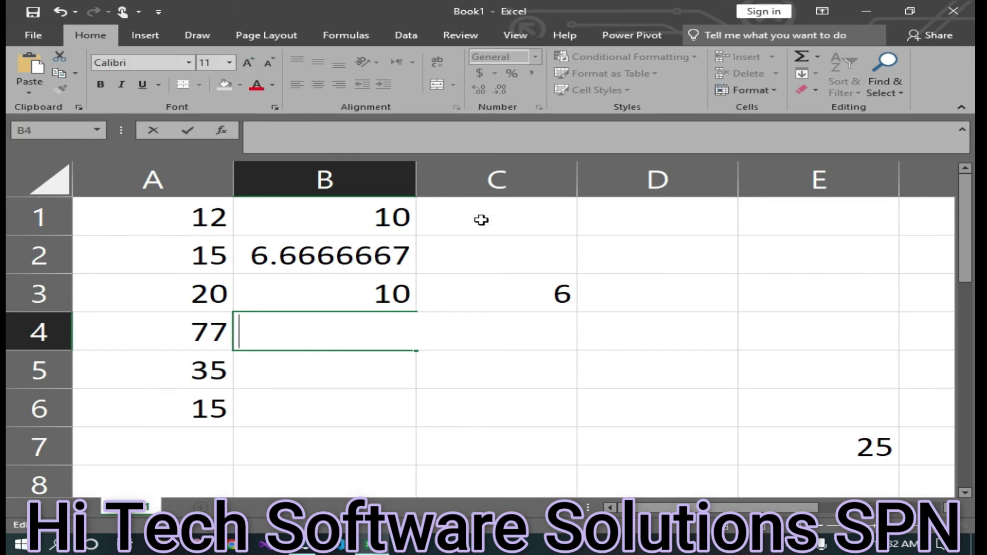
# Add up the values in column A by entering =SUM(A1:A6) in cell C1
pyautogui.click(523, 212)
pyautogui.write('=su')
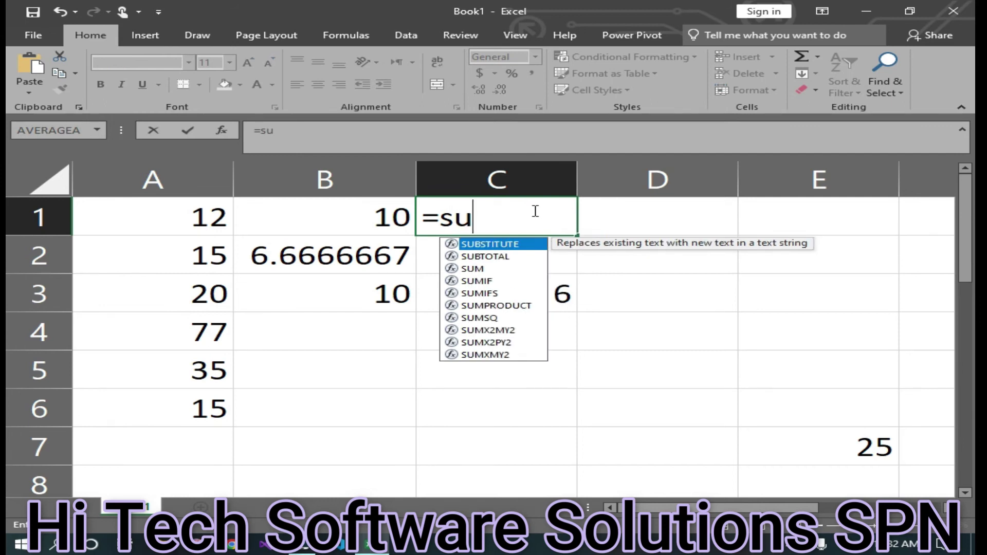
pyautogui.write('m(')
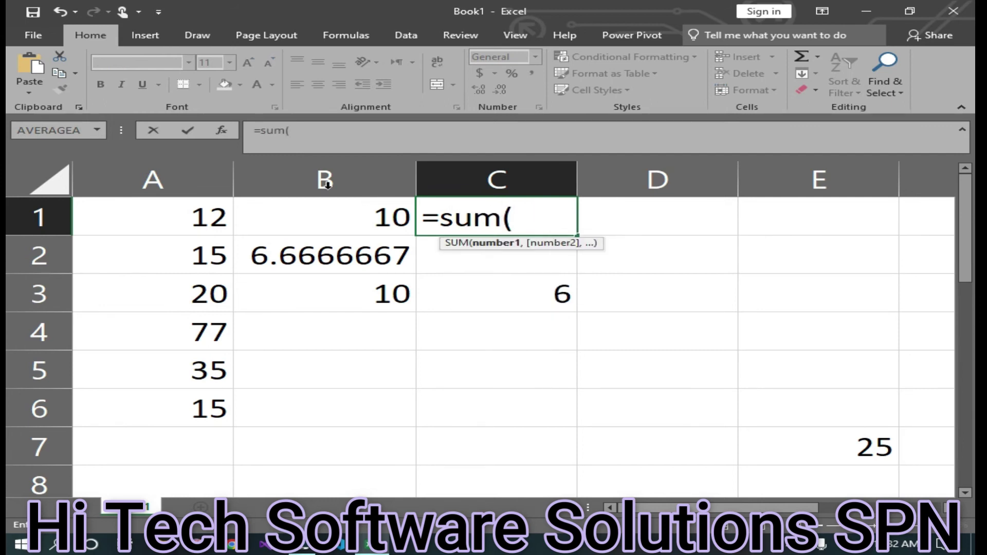
pyautogui.moveTo(102, 215); pyautogui.dragTo(150, 408)
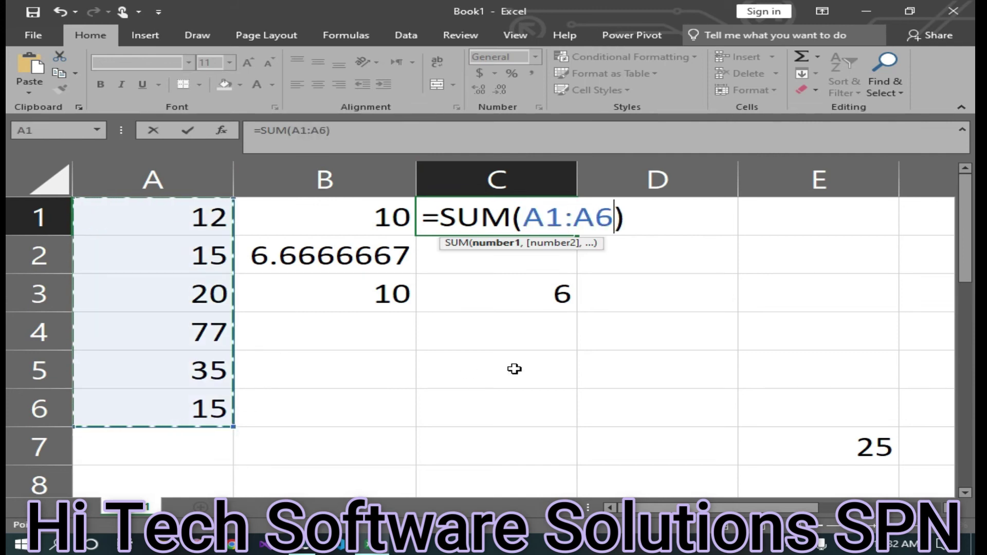
pyautogui.press('Return')
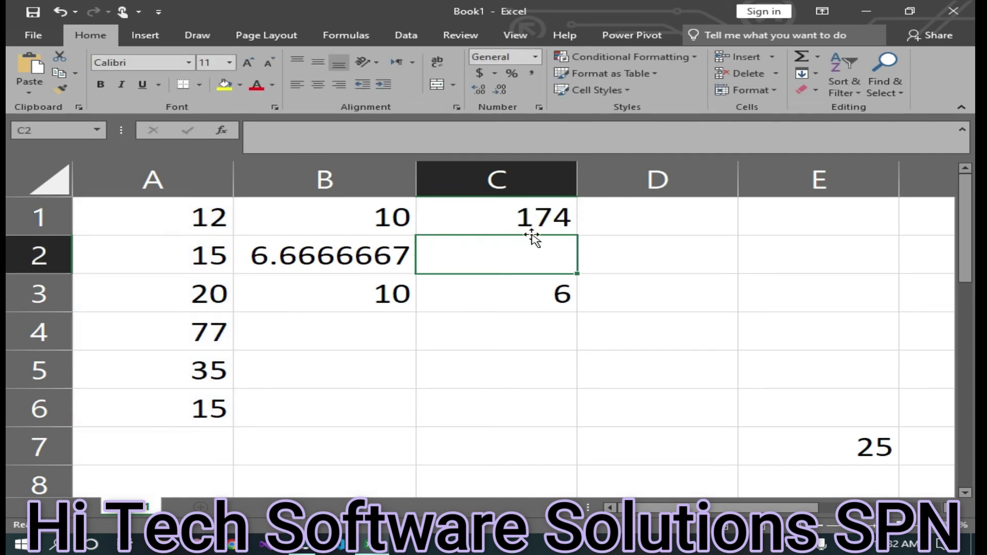
# Compare the COUNT formula in C3 and the SUM formula in C1 with the values in A1:A6
pyautogui.click(504, 306)
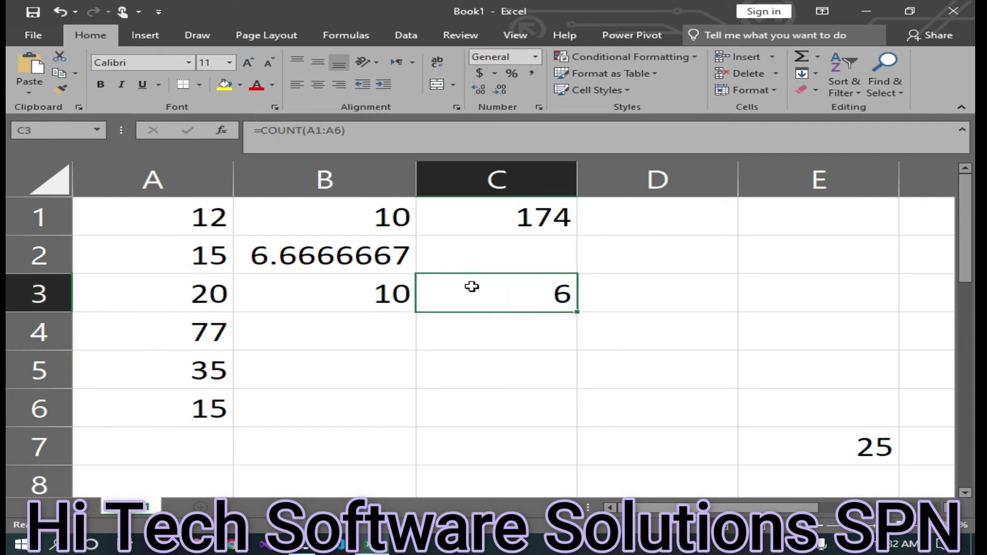
pyautogui.doubleClick(539, 288)
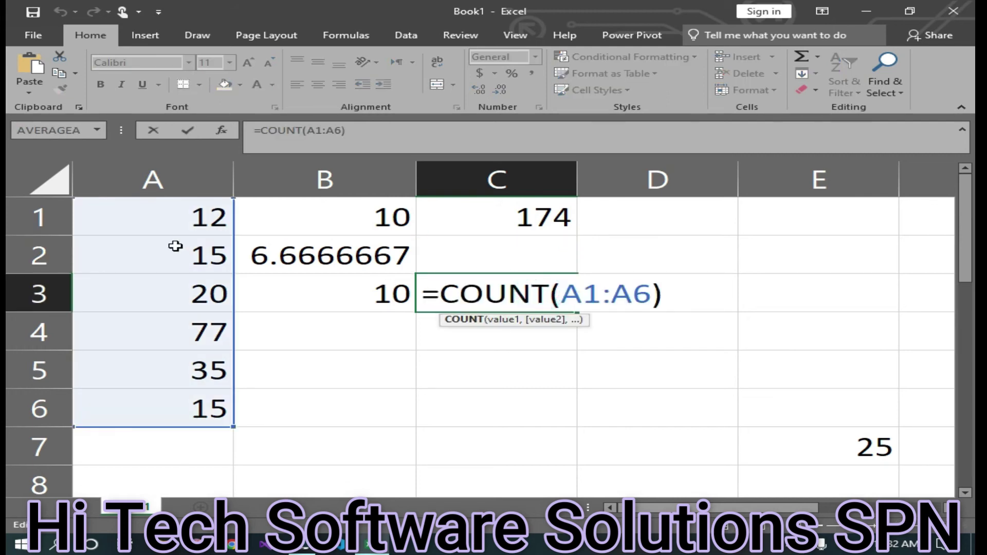
pyautogui.click(514, 226)
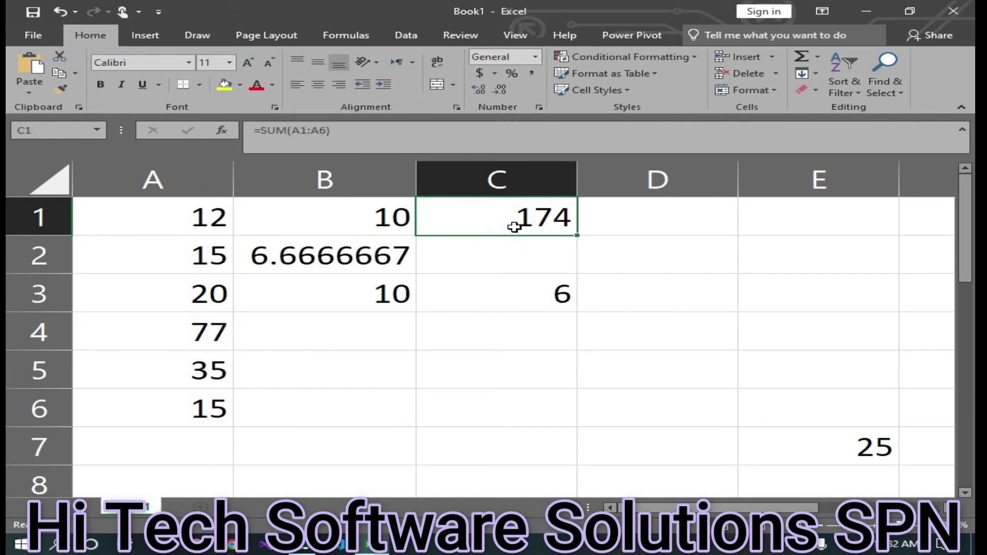
pyautogui.click(525, 304)
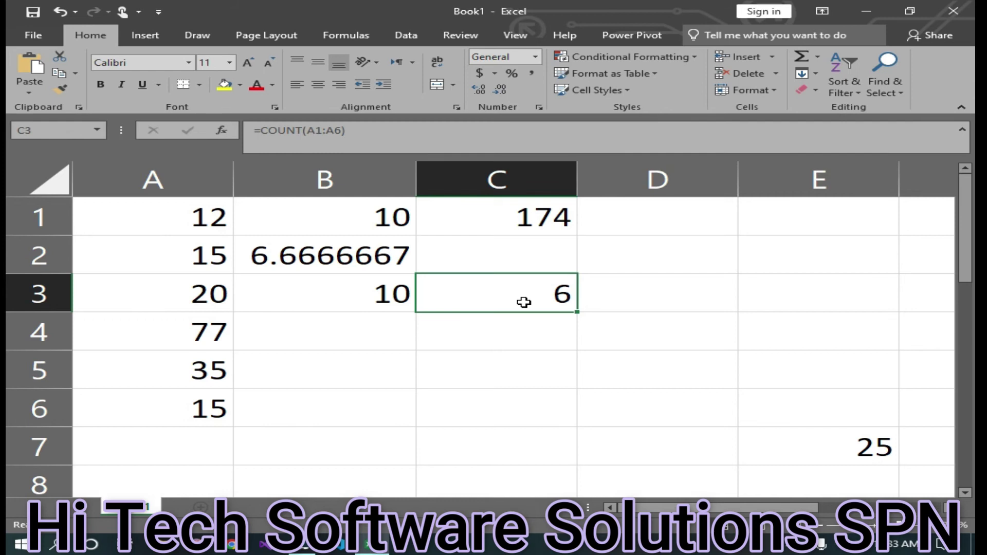
pyautogui.moveTo(171, 206); pyautogui.dragTo(172, 400)
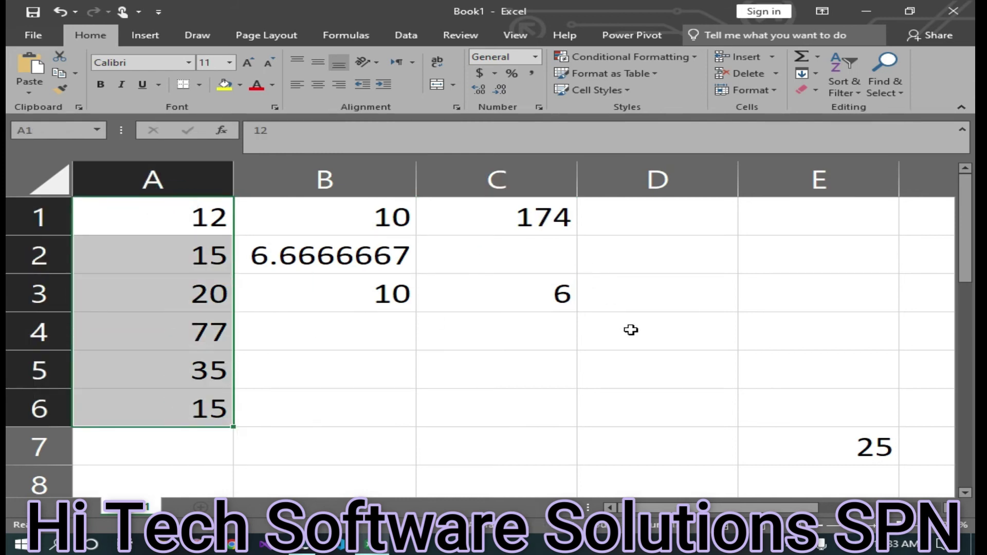
pyautogui.click(630, 330)
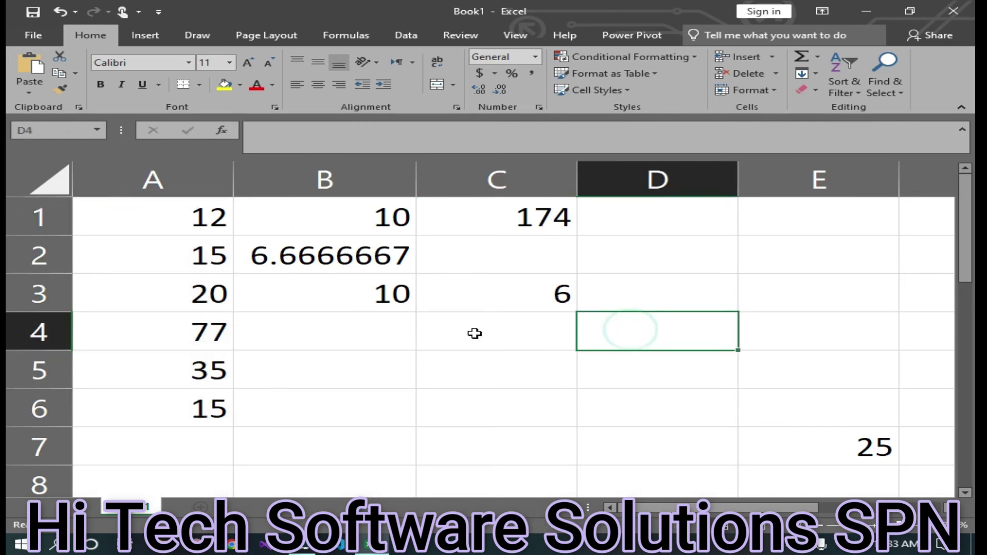
# Start an entry in cell C4, then switch to the Windows Calculator
pyautogui.click(643, 298)
pyautogui.click(465, 350)
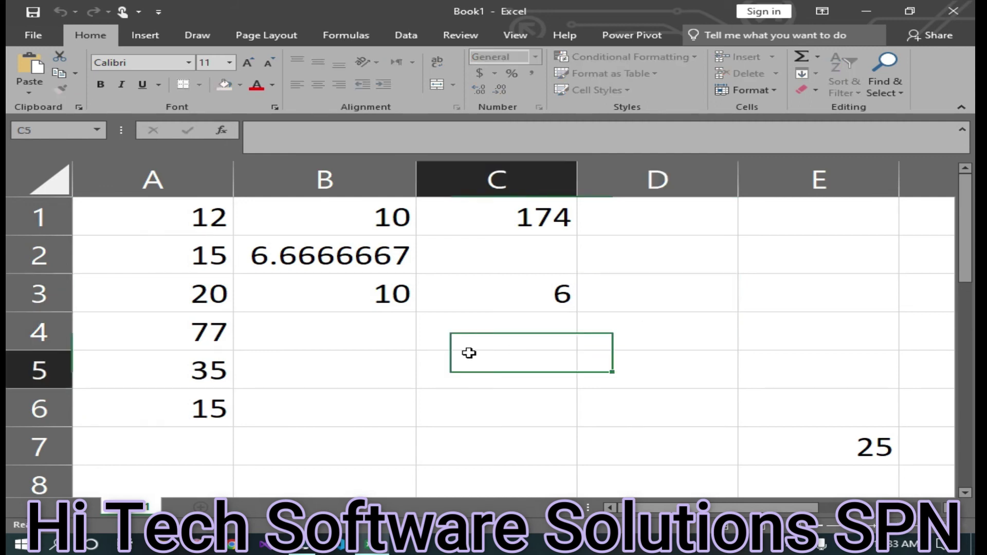
pyautogui.doubleClick(479, 344)
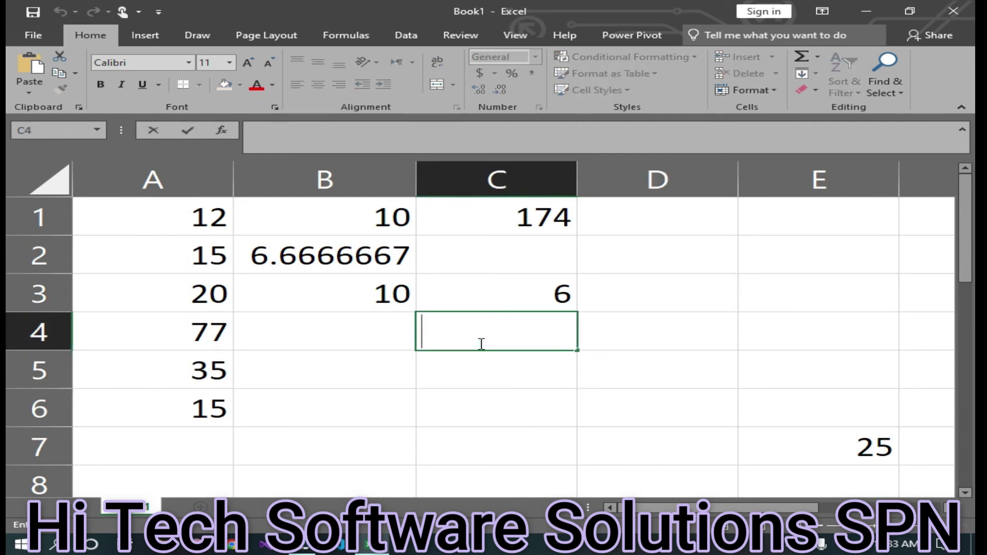
pyautogui.click(20, 544)
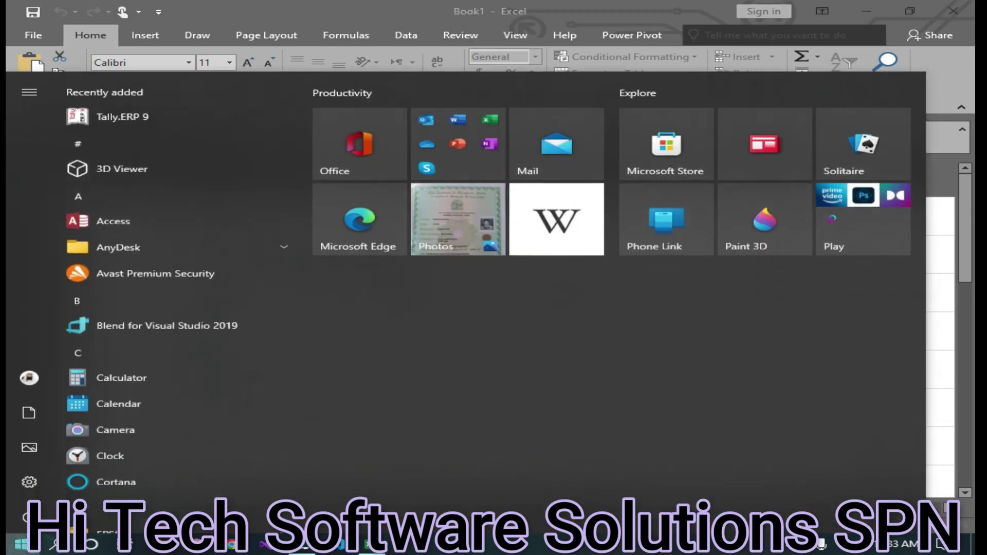
pyautogui.write('al')
pyautogui.press('Return')
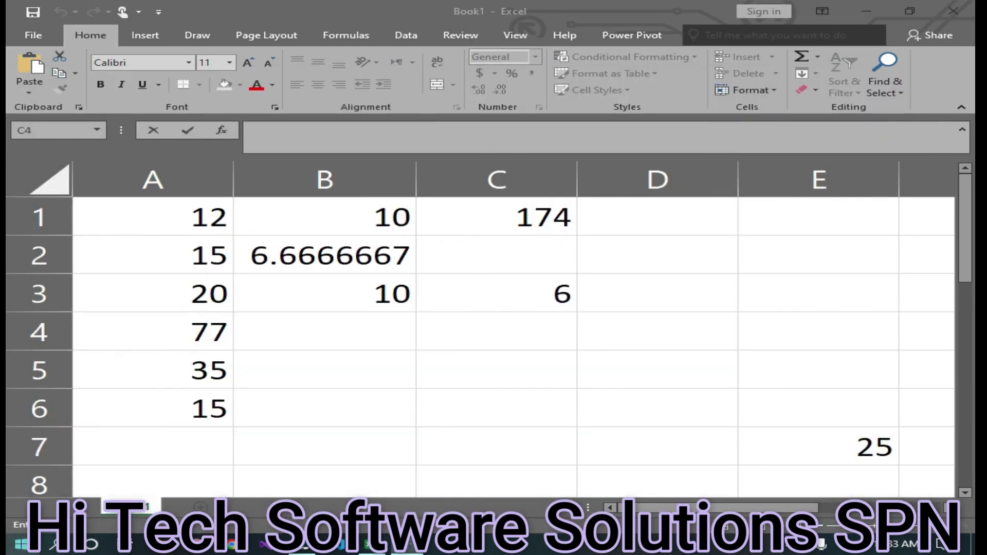
# Divide 174 by 6 in Calculator to work out the average of column A, then minimize it
pyautogui.click(488, 360)
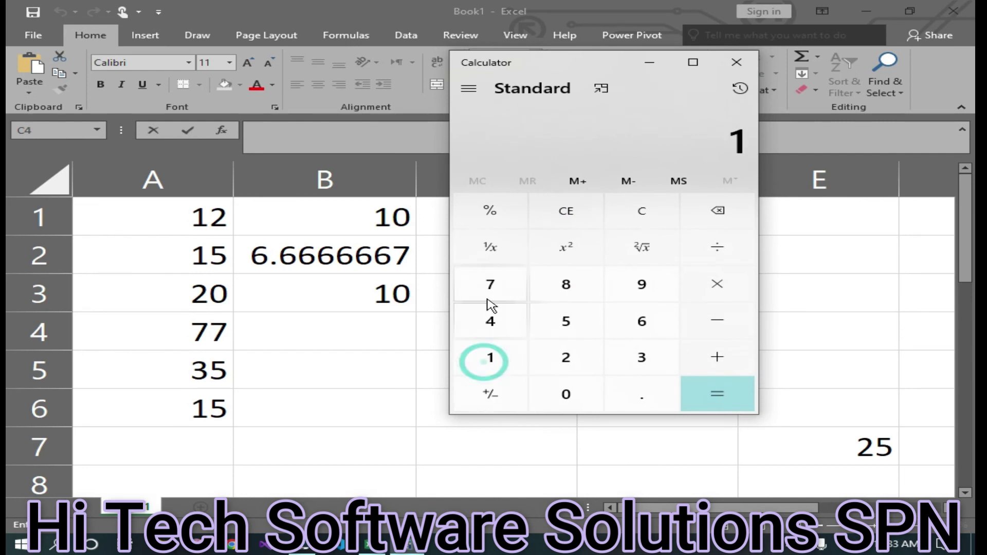
pyautogui.click(489, 297)
pyautogui.click(491, 321)
pyautogui.moveTo(576, 72); pyautogui.dragTo(232, 93)
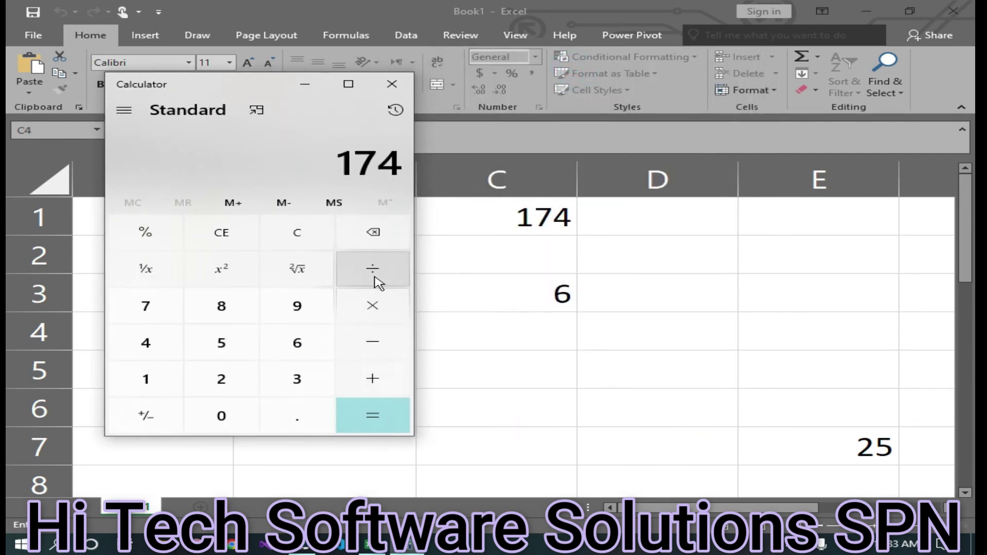
pyautogui.click(377, 277)
pyautogui.click(298, 342)
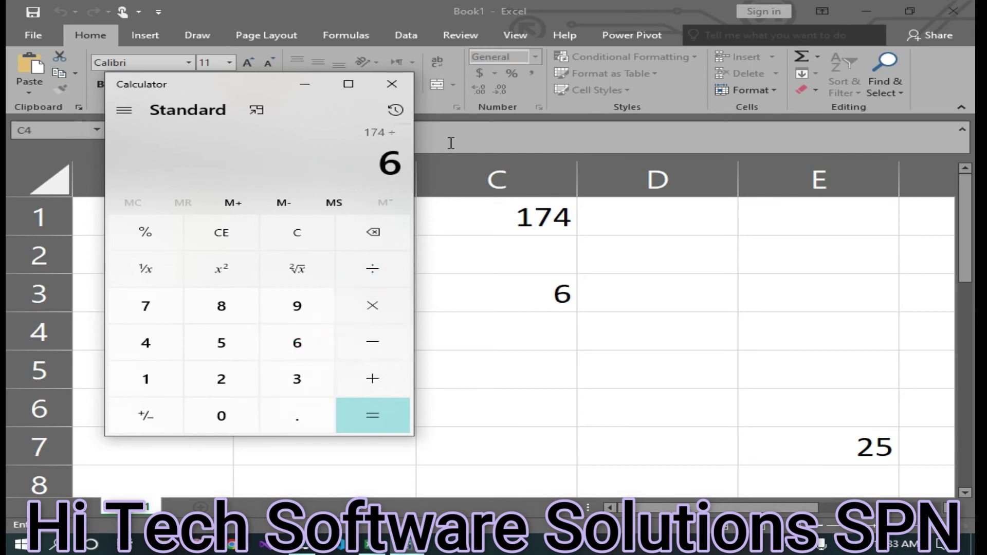
pyautogui.click(375, 428)
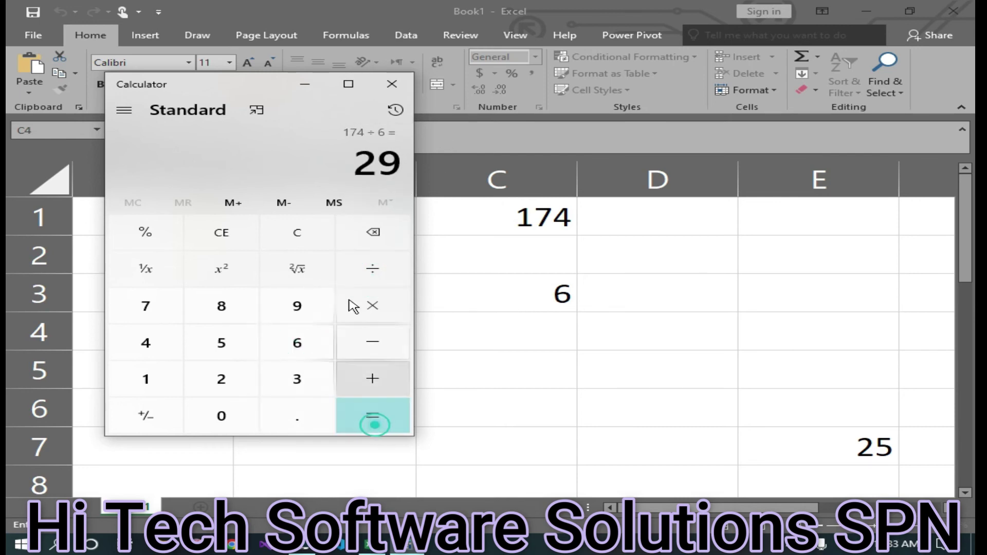
pyautogui.click(305, 85)
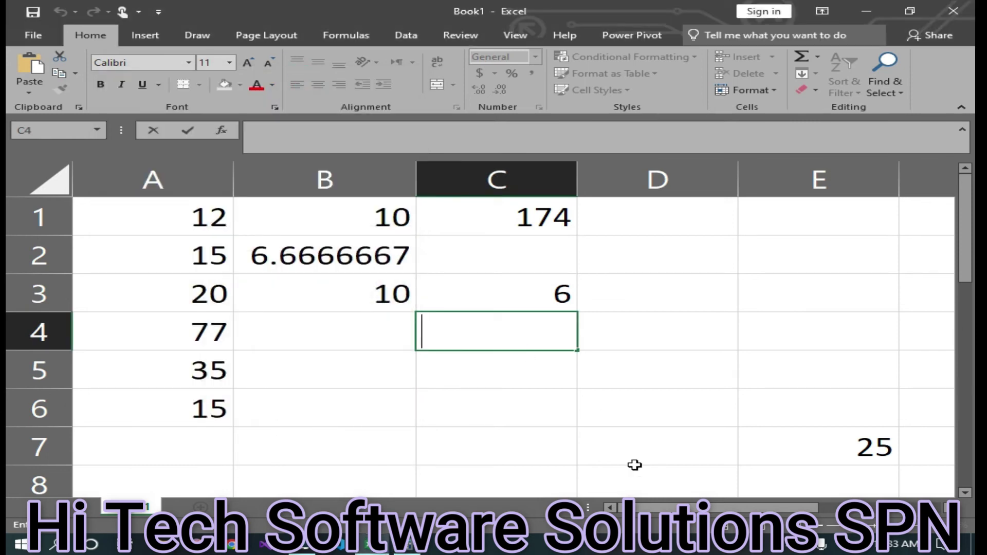
# Average the values in column A by entering =AVERAGE(A1:A6) in cell C4
pyautogui.write('=')
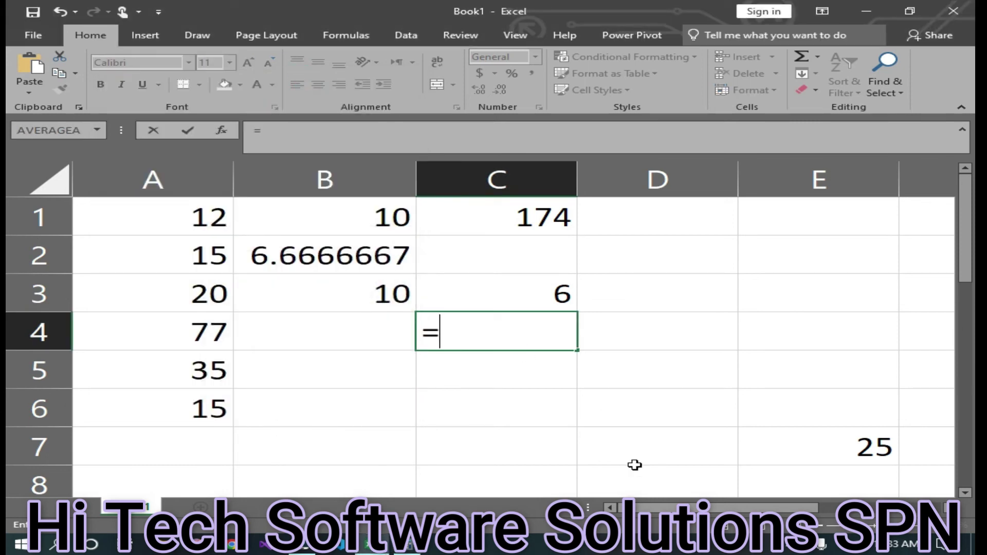
pyautogui.write('average')
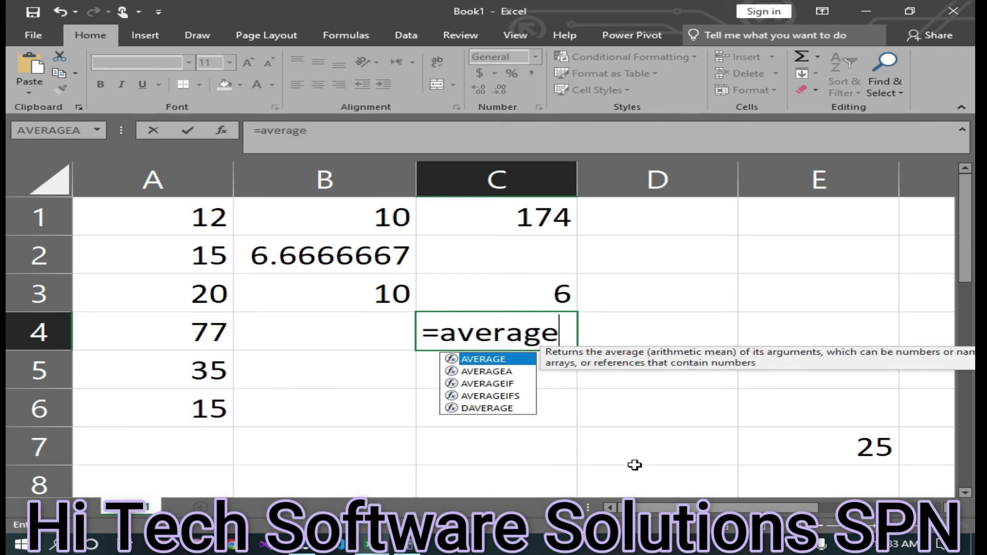
pyautogui.write('(')
pyautogui.click(517, 212)
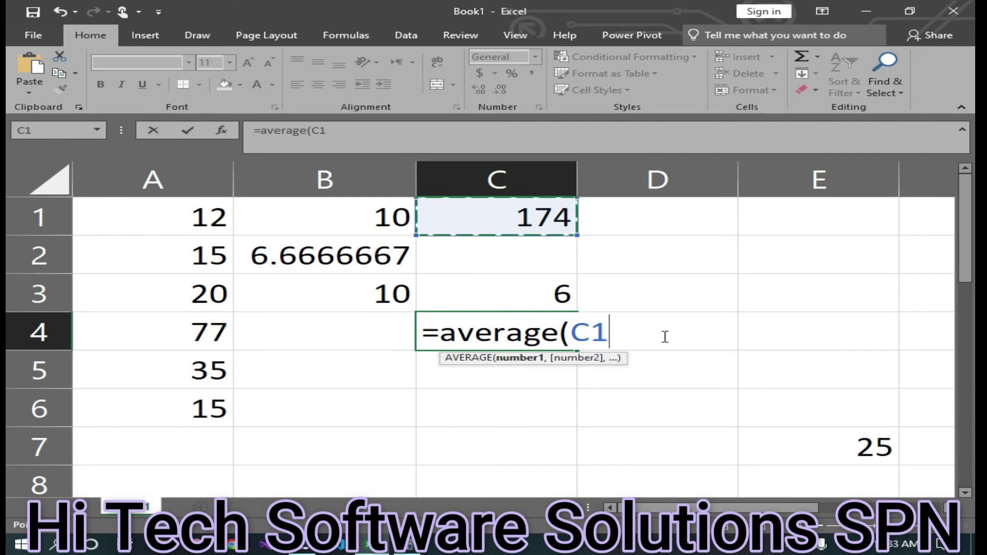
pyautogui.press('BackSpace')
pyautogui.press('BackSpace')
pyautogui.moveTo(128, 212); pyautogui.dragTo(141, 405)
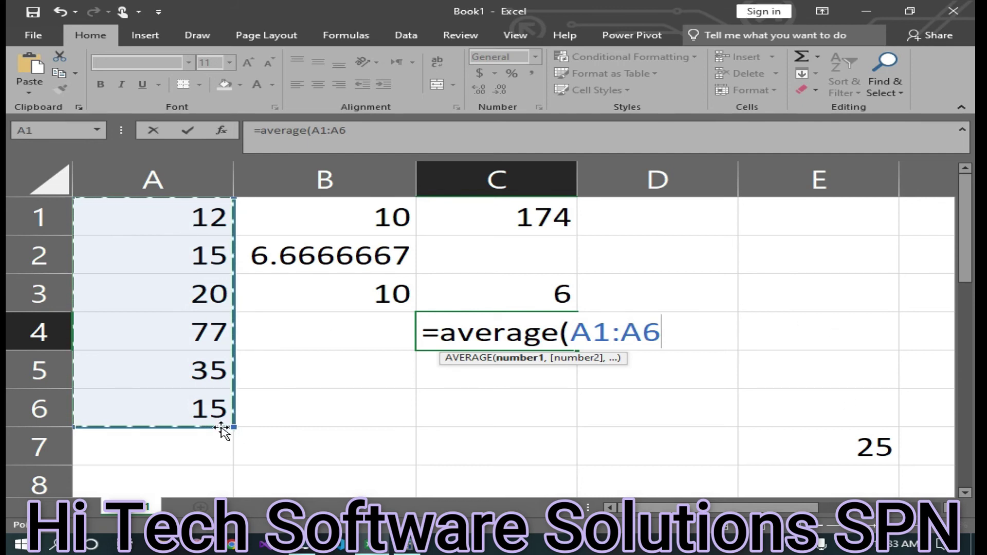
pyautogui.write(')')
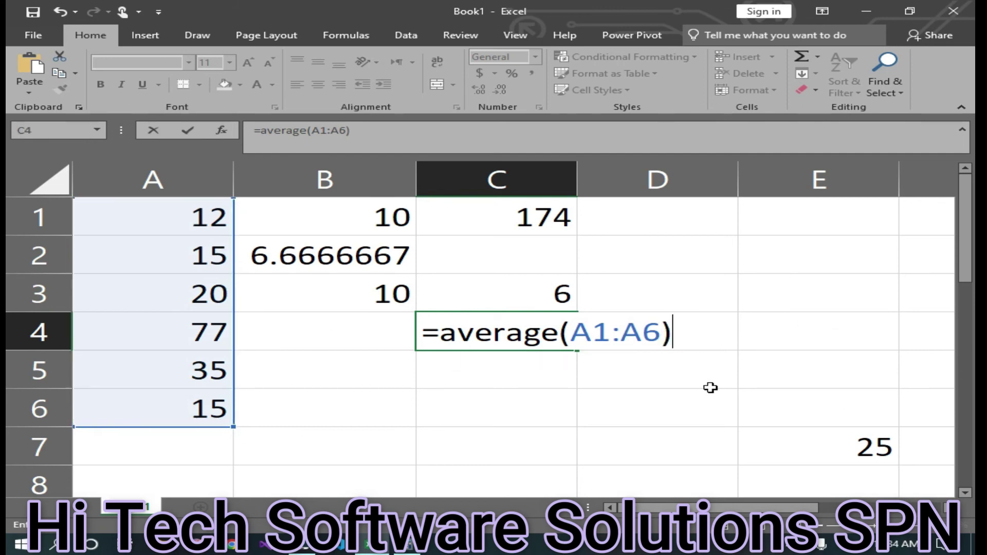
pyautogui.press('Return')
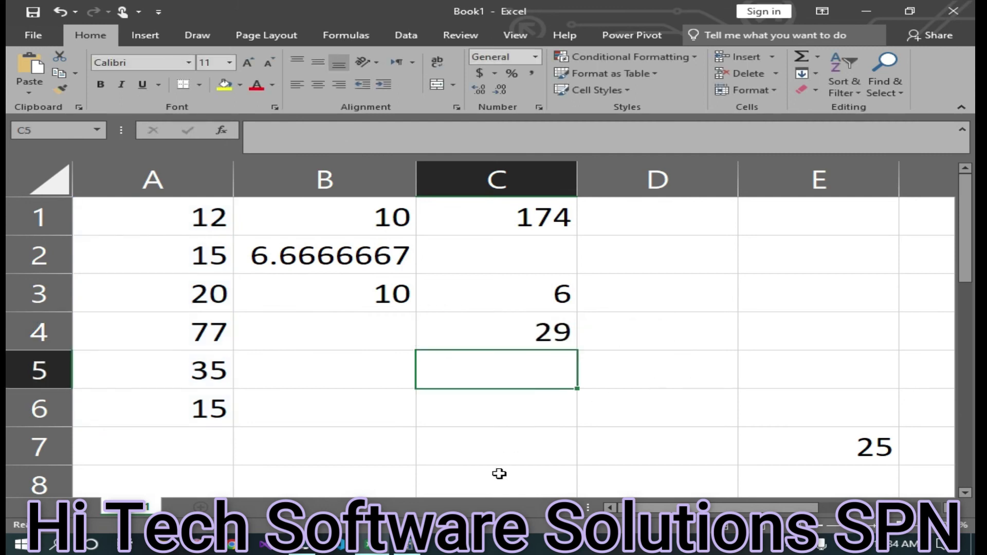
# Bring Calculator back up and compare its division result with the average in C4, then return to the worksheet
pyautogui.click(406, 546)
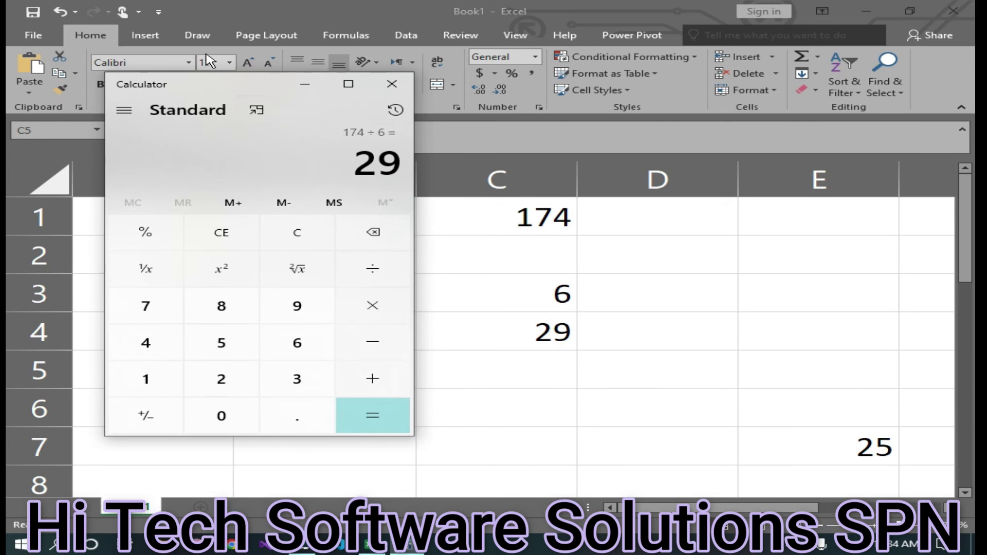
pyautogui.moveTo(196, 86); pyautogui.dragTo(114, 15)
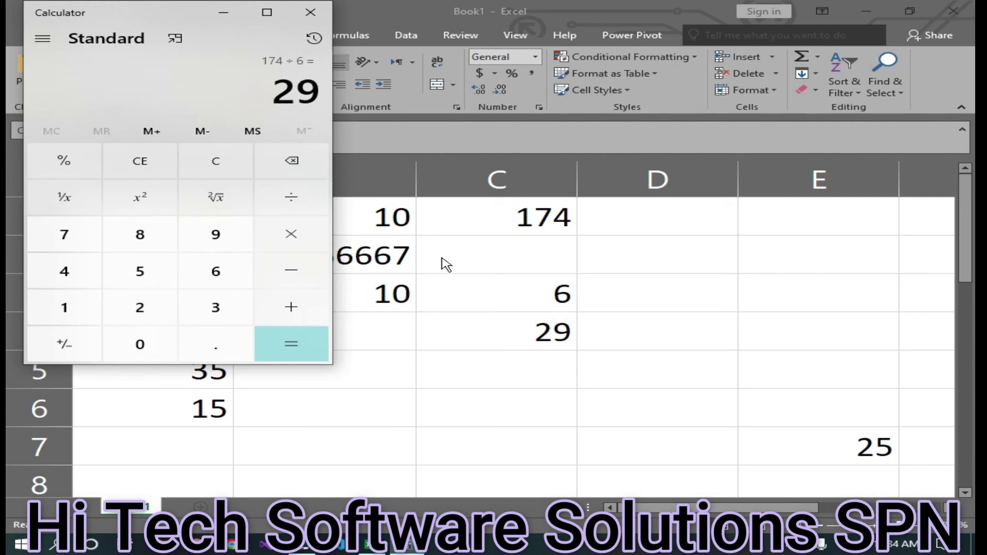
pyautogui.click(507, 375)
pyautogui.click(489, 323)
# Retype the function name AVERAGE in the formula in C4, keeping the range A1:A6
pyautogui.doubleClick(492, 325)
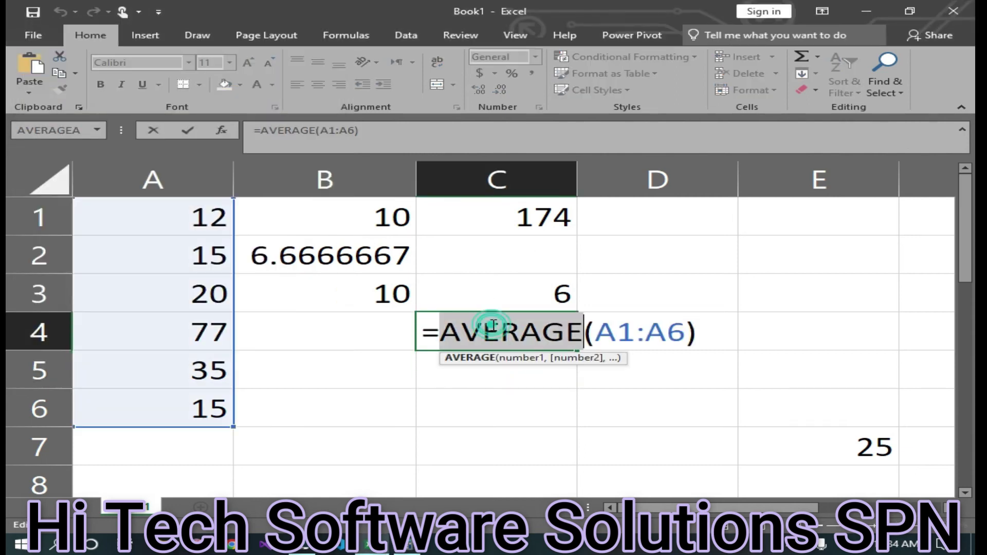
pyautogui.click(407, 326)
pyautogui.click(478, 325)
pyautogui.press('BackSpace')
pyautogui.press('BackSpace')
pyautogui.write('a')
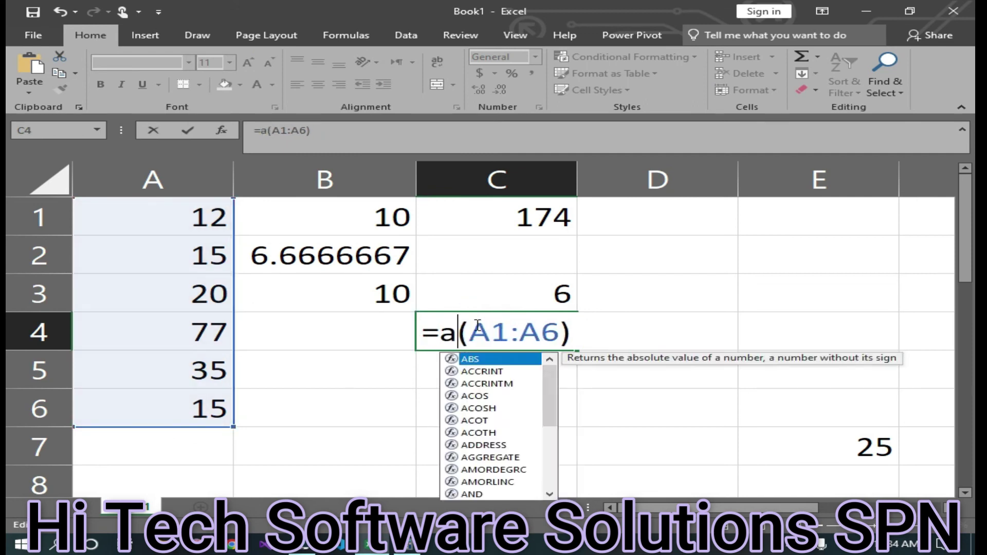
pyautogui.write('verah')
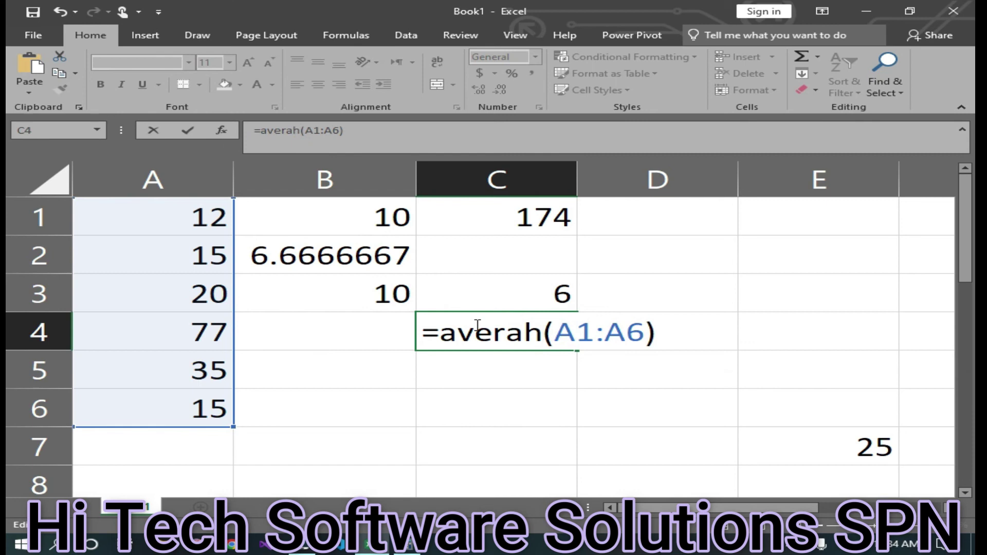
pyautogui.press('BackSpace')
pyautogui.write('ge')
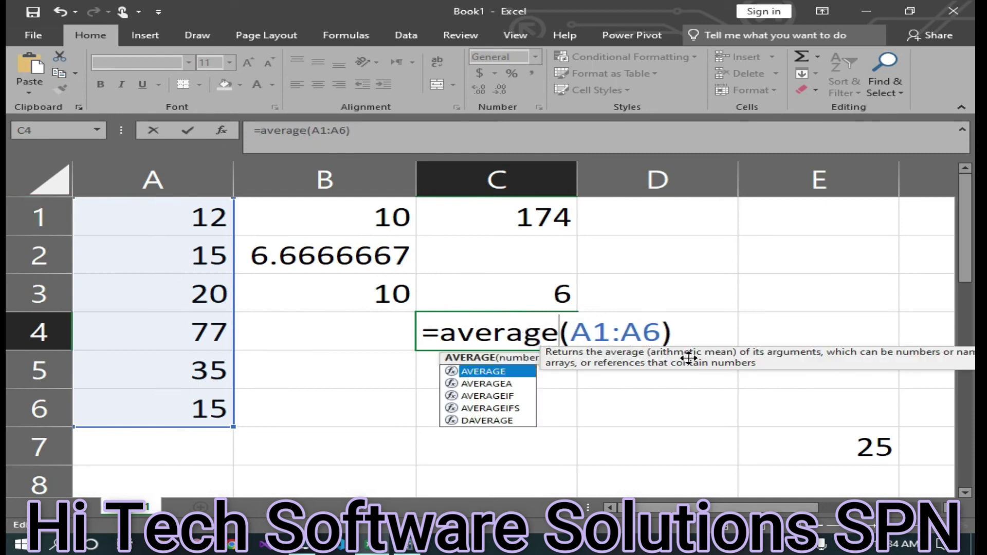
pyautogui.click(690, 331)
pyautogui.press('Return')
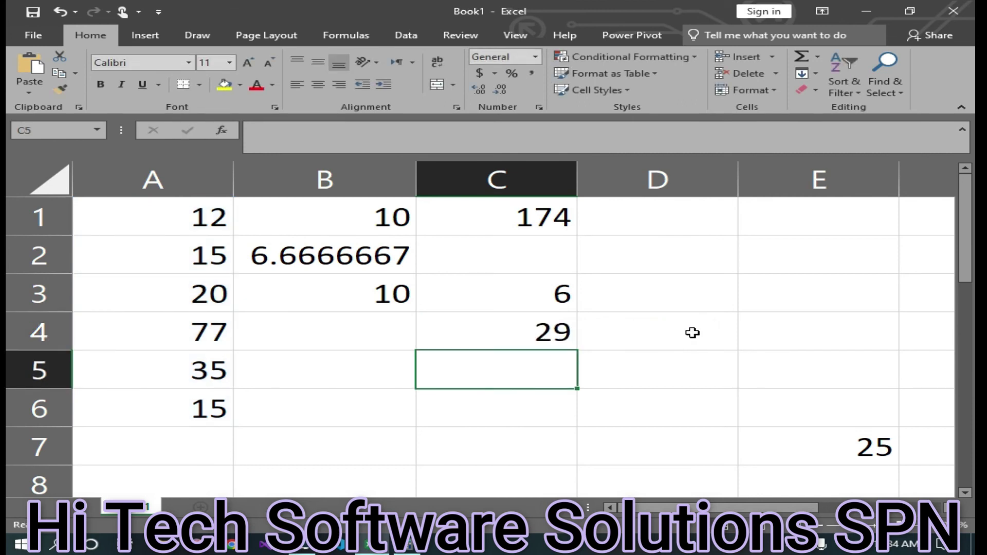
# Enter the values 10, 15 and 20 in cells B4, B5 and B6
pyautogui.doubleClick(361, 323)
pyautogui.write('10')
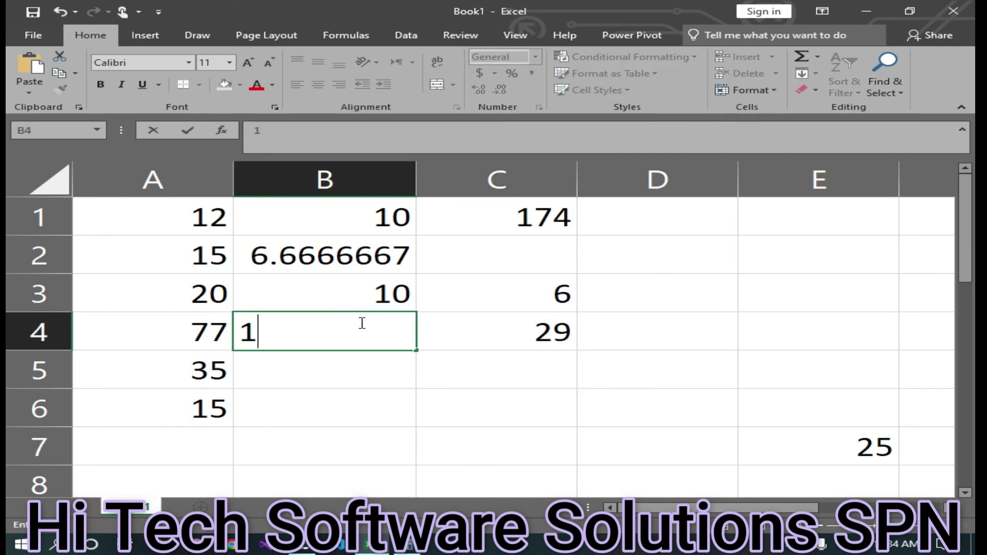
pyautogui.press('Return')
pyautogui.write('15')
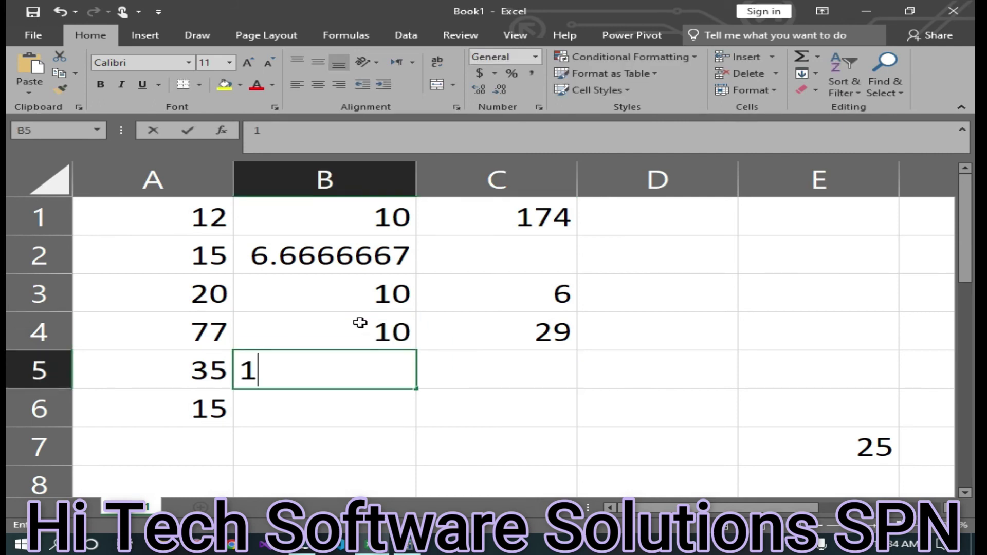
pyautogui.press('Return')
pyautogui.write('20')
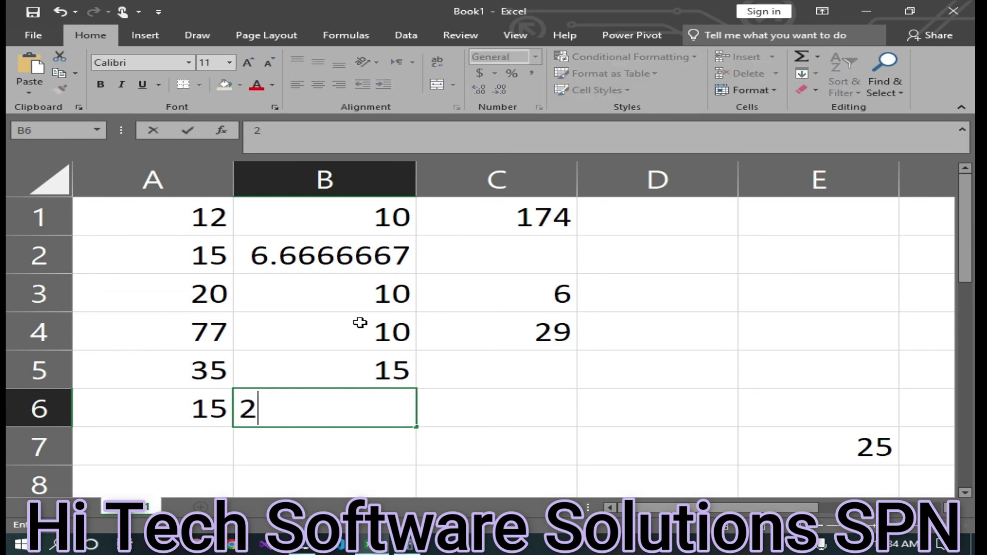
pyautogui.click(482, 427)
# Highlight cells B4:B6 with a yellow fill
pyautogui.moveTo(304, 328); pyautogui.dragTo(302, 395)
pyautogui.click(224, 85)
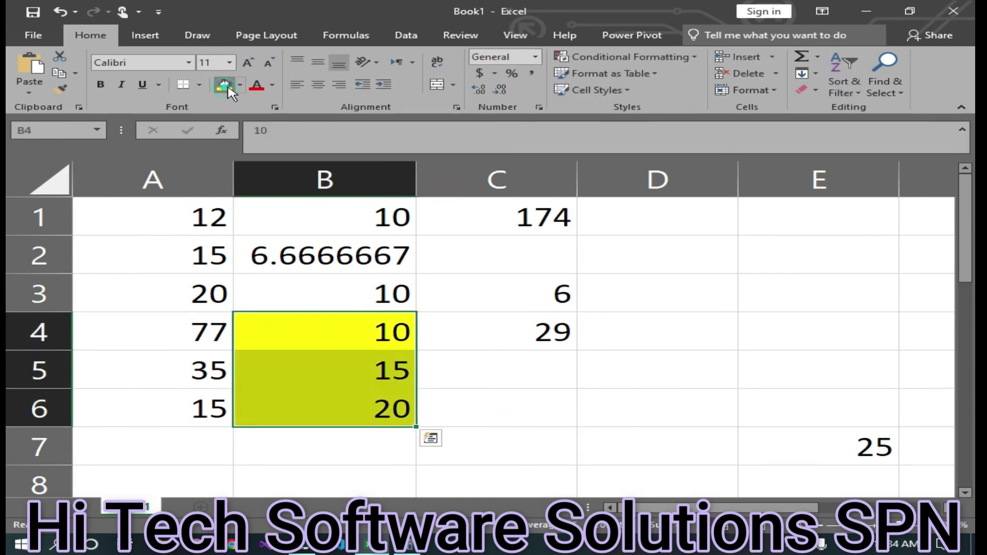
pyautogui.click(530, 487)
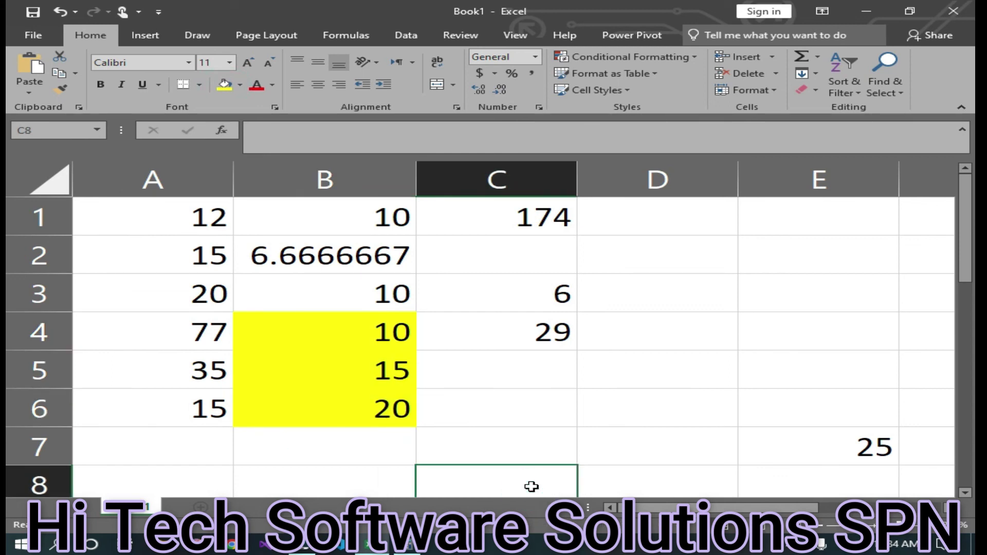
# Average the yellow cells by entering =AVERAGE(B4:B6) in cell C5
pyautogui.doubleClick(494, 383)
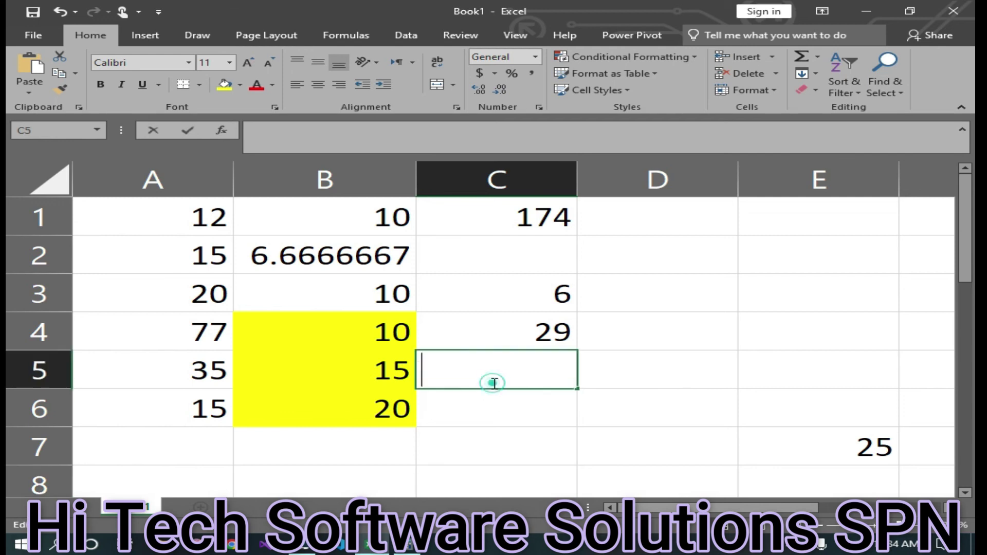
pyautogui.write('=')
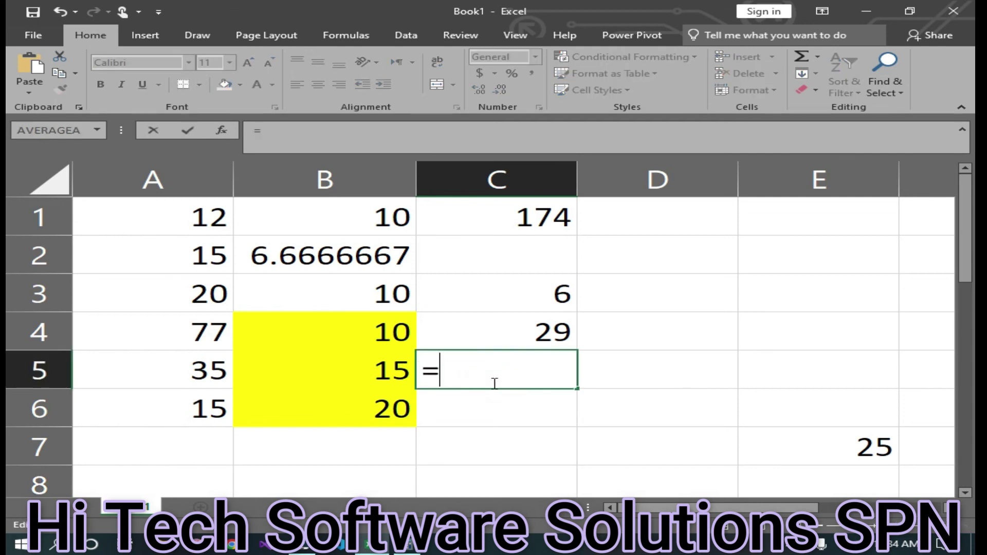
pyautogui.write('av')
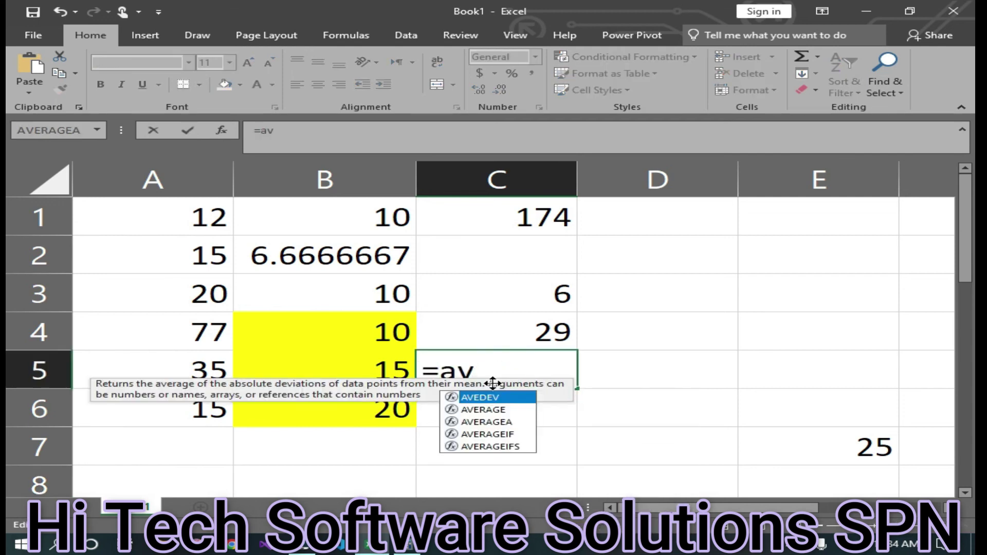
pyautogui.write('erage')
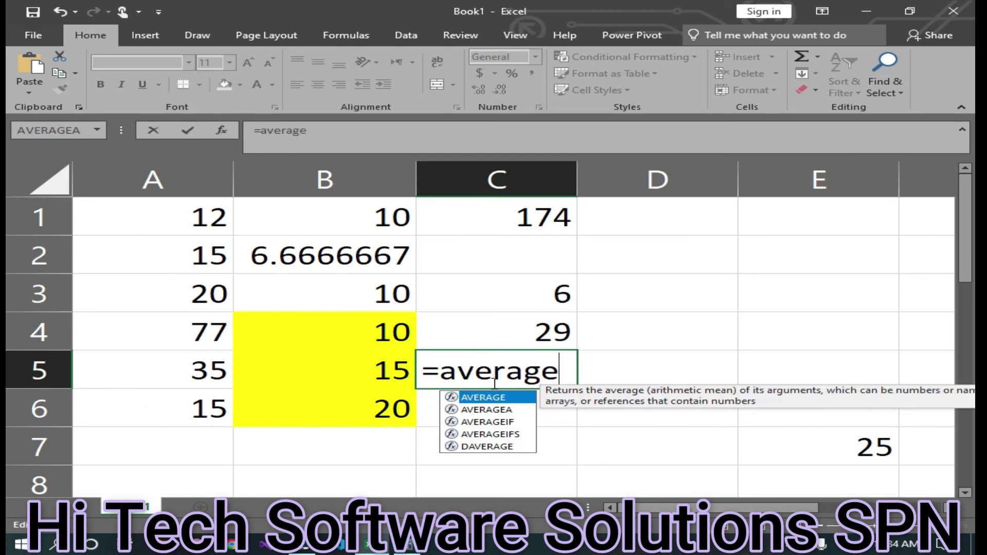
pyautogui.write('(')
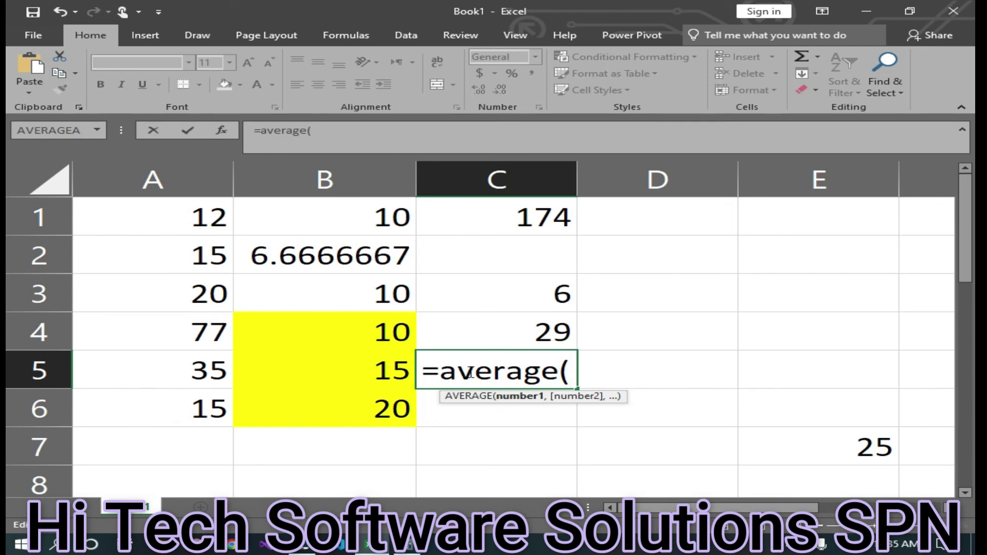
pyautogui.moveTo(353, 331); pyautogui.dragTo(365, 403)
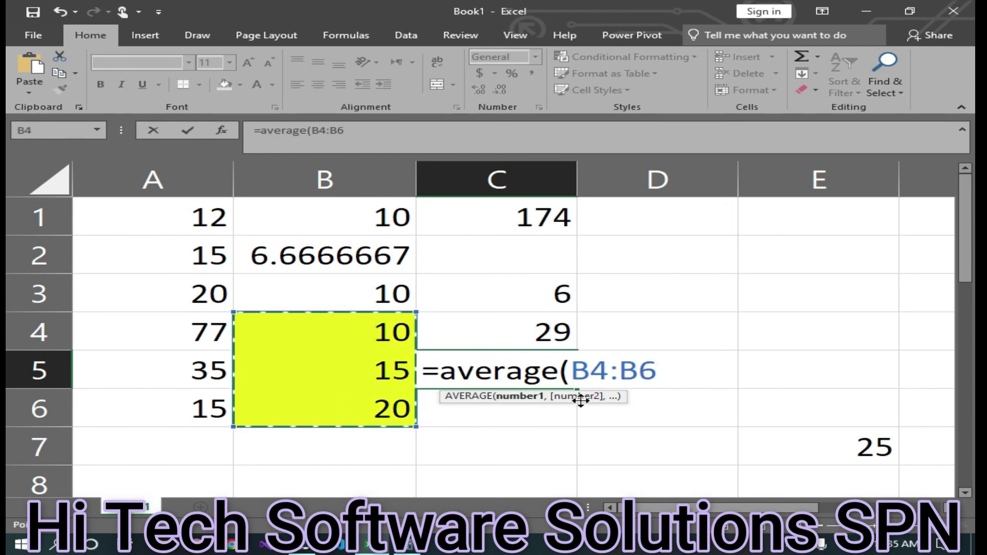
pyautogui.write(')')
pyautogui.hotkey('ctrl', 'Return')
pyautogui.press('Return')
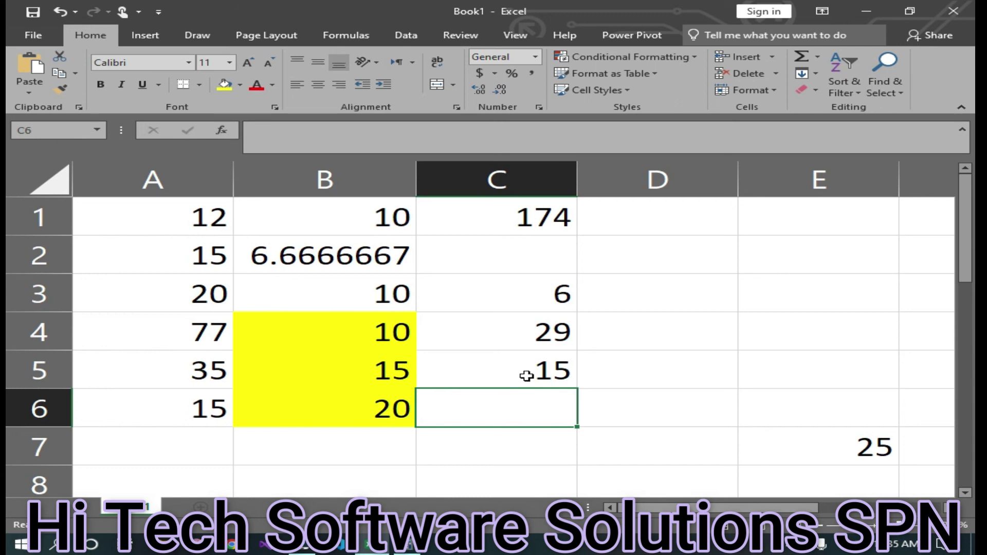
# Enter the value 12 in cell B7, directly below the yellow cells
pyautogui.doubleClick(312, 450)
pyautogui.doubleClick(323, 450)
pyautogui.write('12')
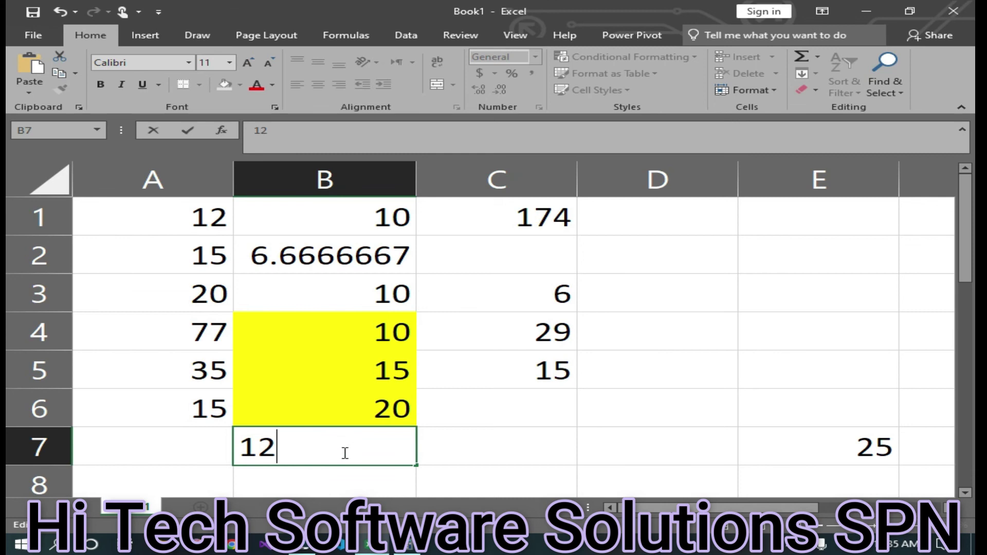
pyautogui.click(489, 449)
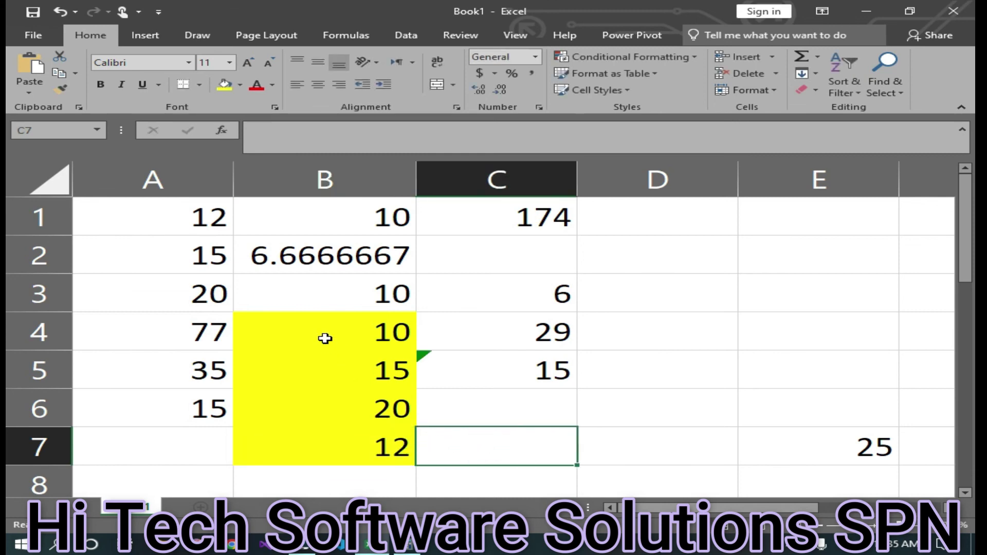
# Change the range of the AVERAGE formula in cell C5 to B4:B7
pyautogui.doubleClick(484, 370)
pyautogui.click(675, 368)
pyautogui.press('BackSpace')
pyautogui.press('BackSpace')
pyautogui.press('BackSpace')
pyautogui.press('BackSpace')
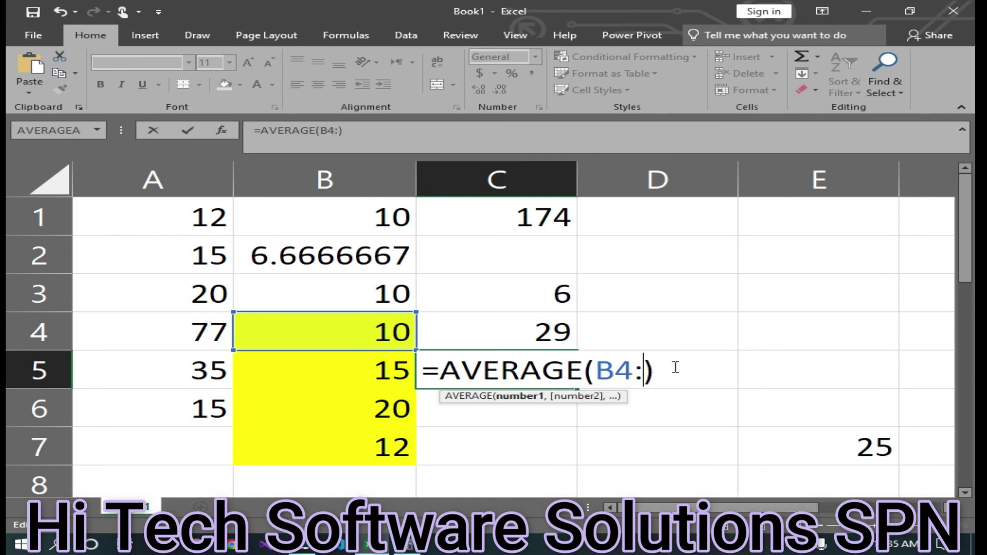
pyautogui.press('BackSpace')
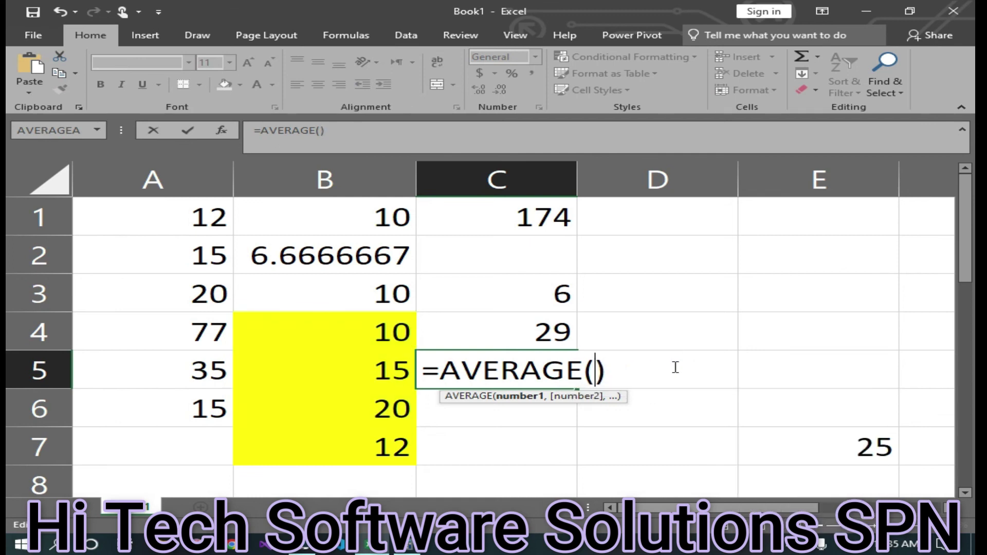
pyautogui.moveTo(315, 324); pyautogui.dragTo(315, 430)
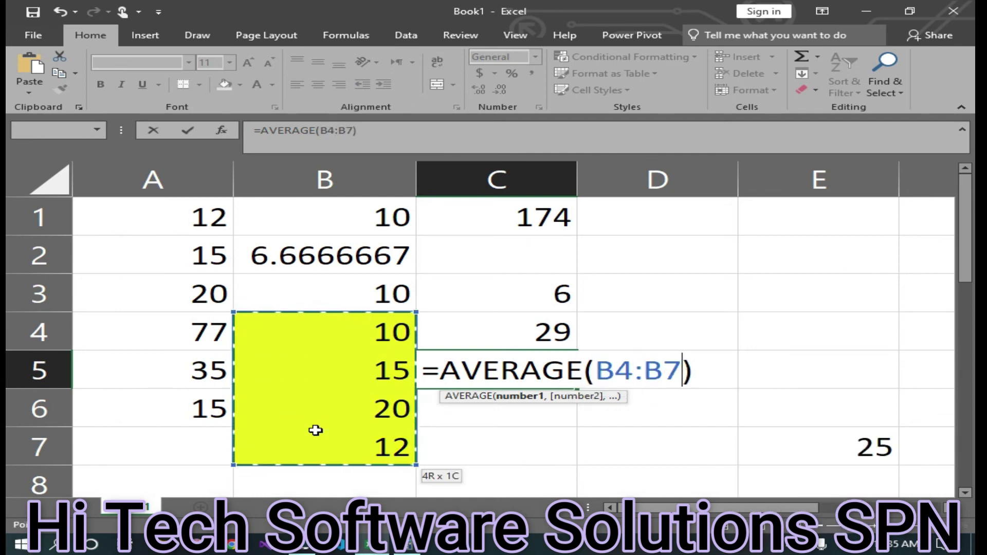
pyautogui.press('Return')
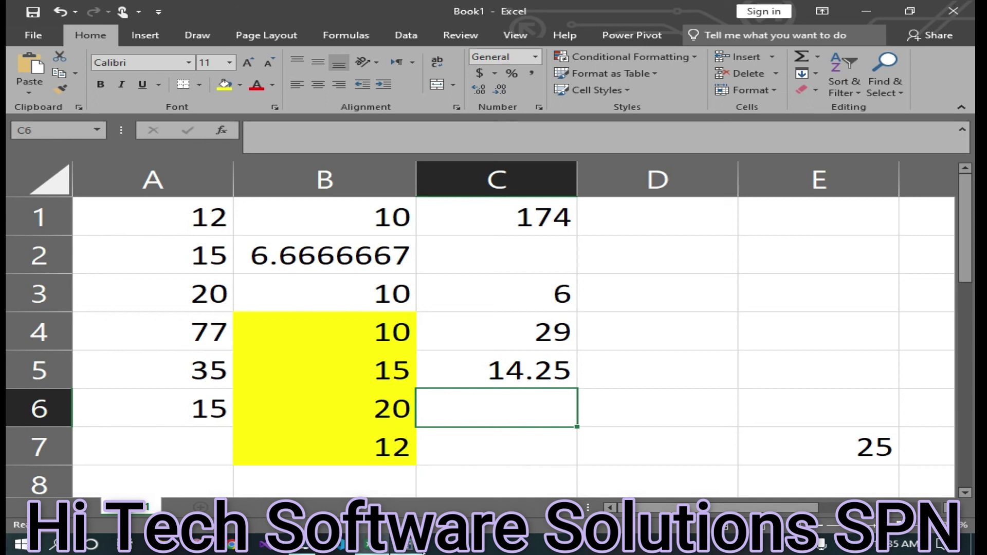
# Switch to Calculator, clear the display and divide 40 by 2
pyautogui.hotkey('alt', 'Tab')
pyautogui.click(131, 169)
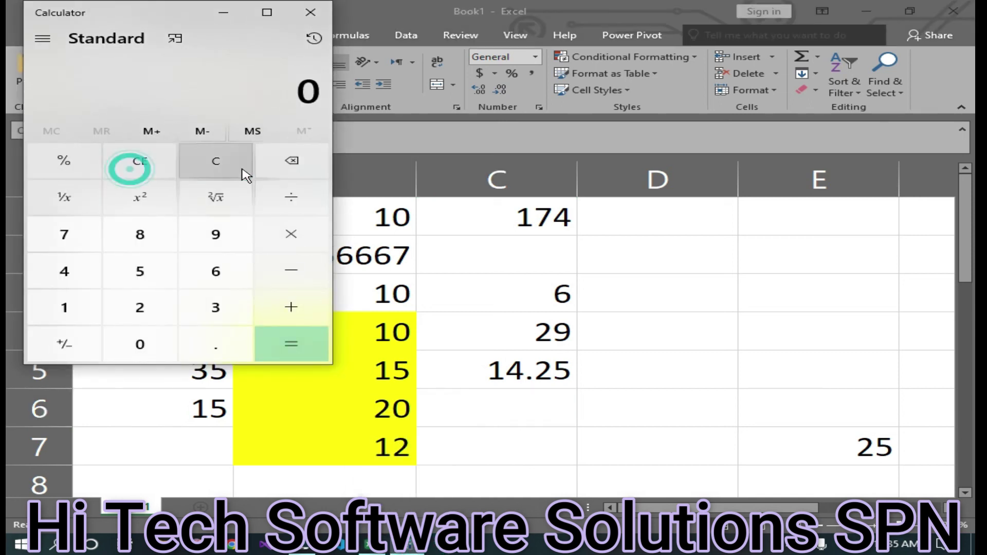
pyautogui.click(75, 283)
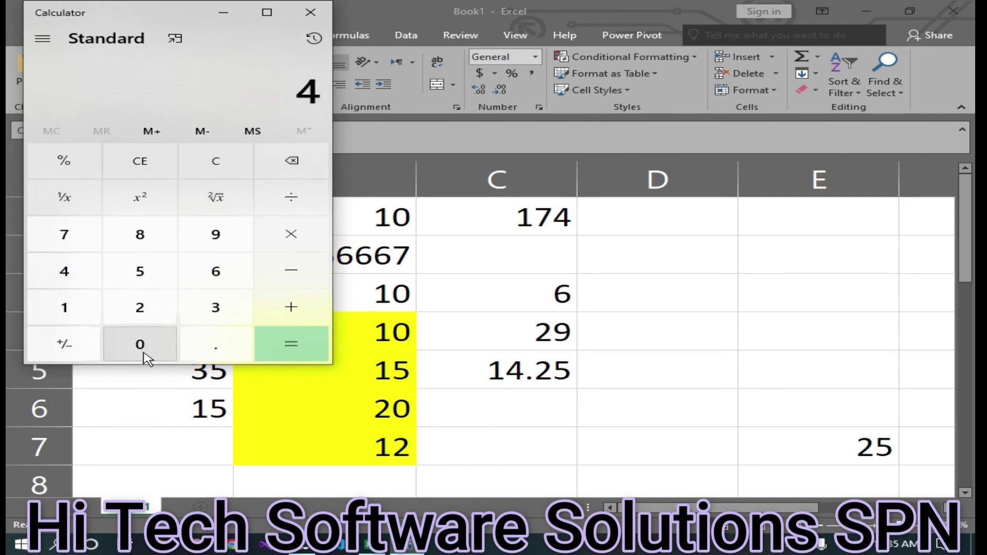
pyautogui.click(147, 358)
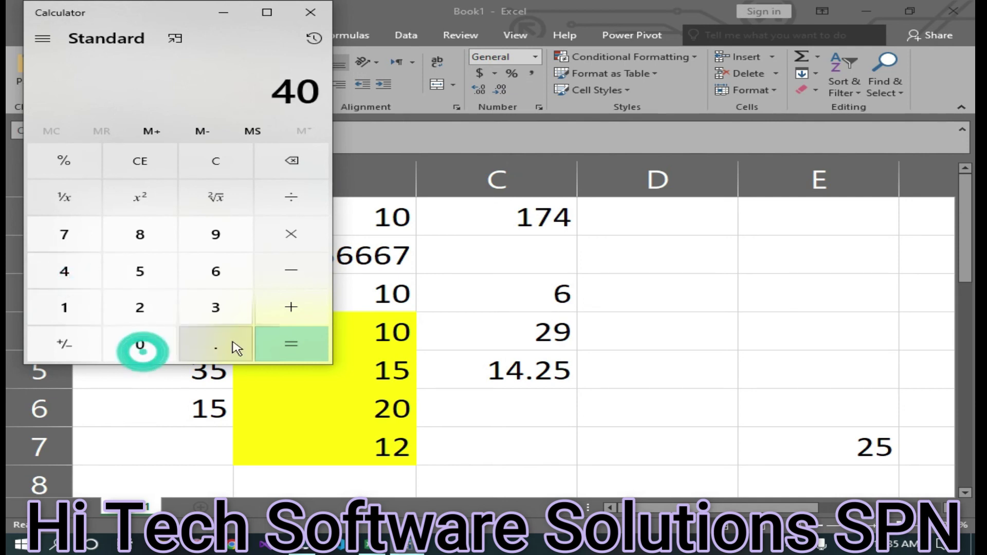
pyautogui.click(291, 203)
pyautogui.click(142, 311)
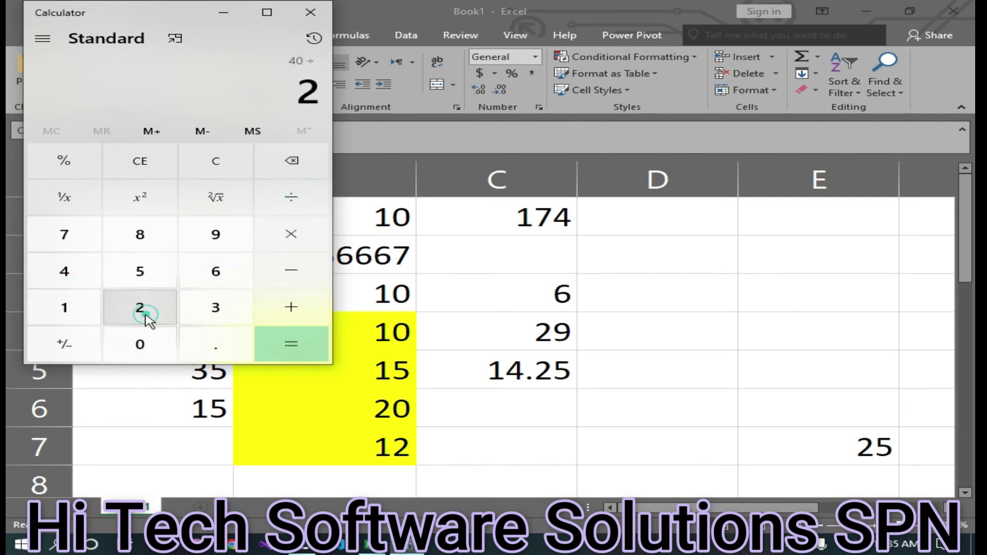
pyautogui.click(295, 352)
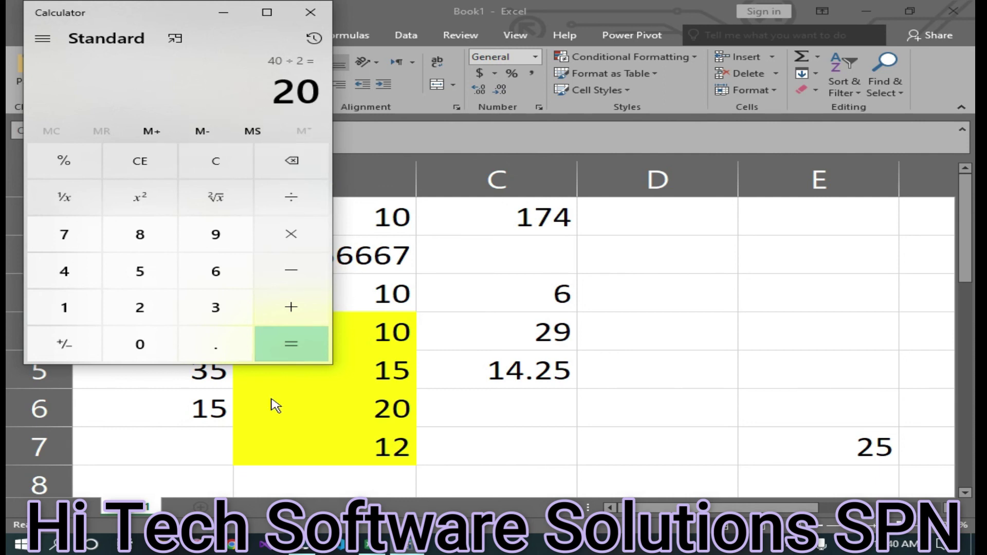
# Return to the Excel workbook and write the remainder formula =mod(2,40) in cell C6
pyautogui.click(538, 403)
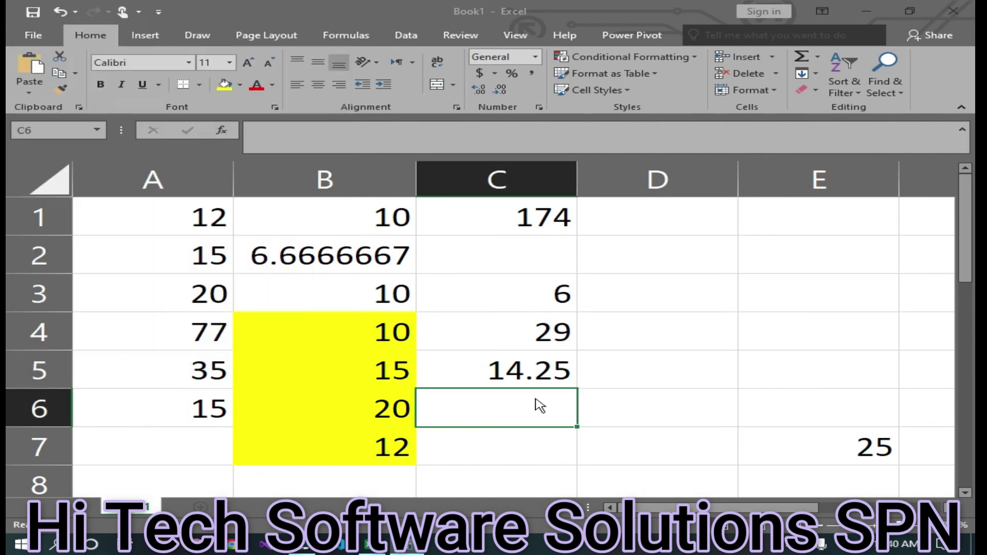
pyautogui.doubleClick(529, 398)
pyautogui.write('=mo')
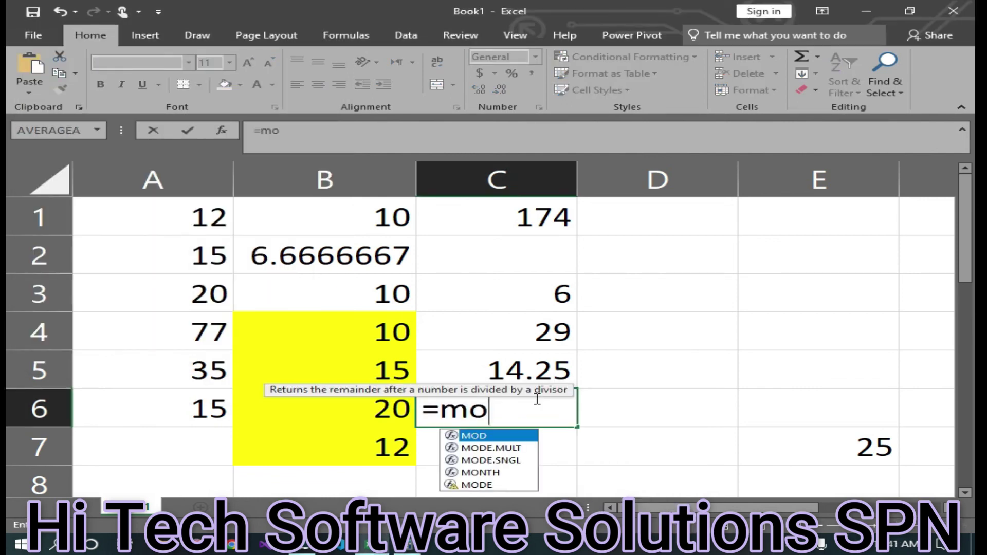
pyautogui.write('d')
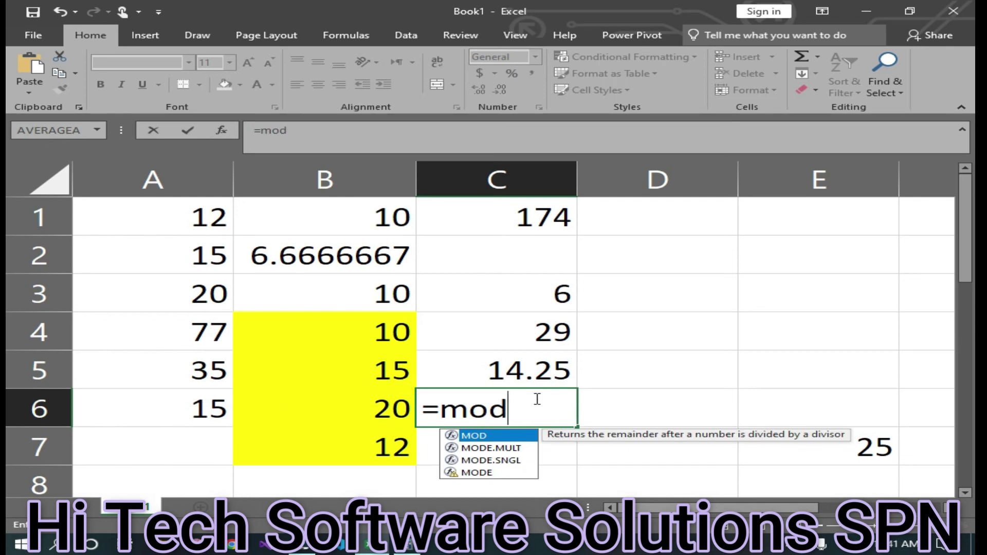
pyautogui.write('(')
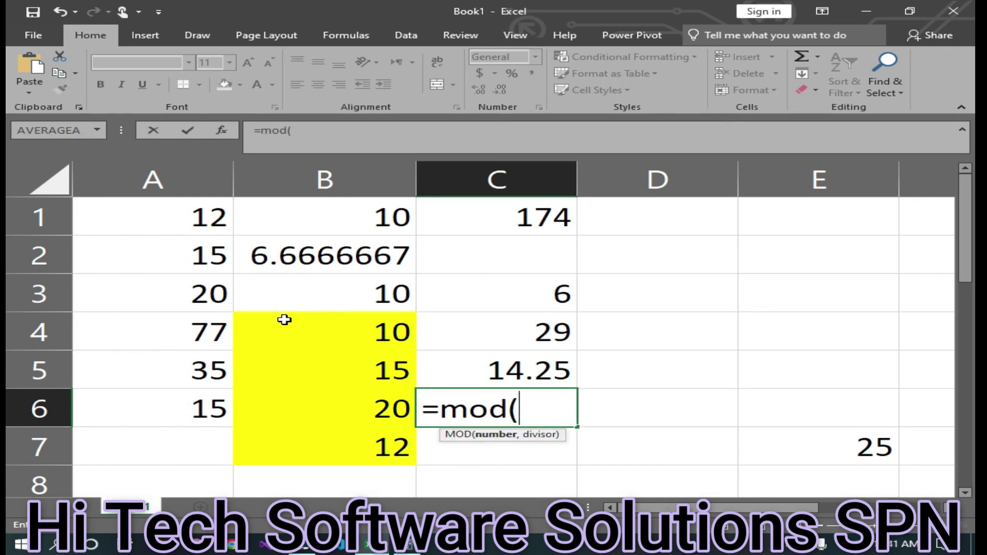
pyautogui.write('40')
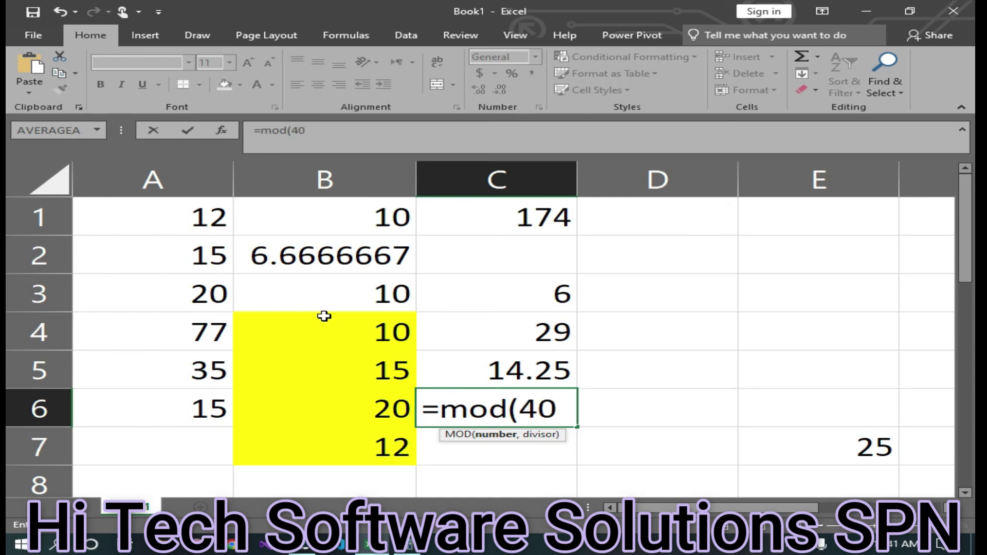
pyautogui.click(520, 406)
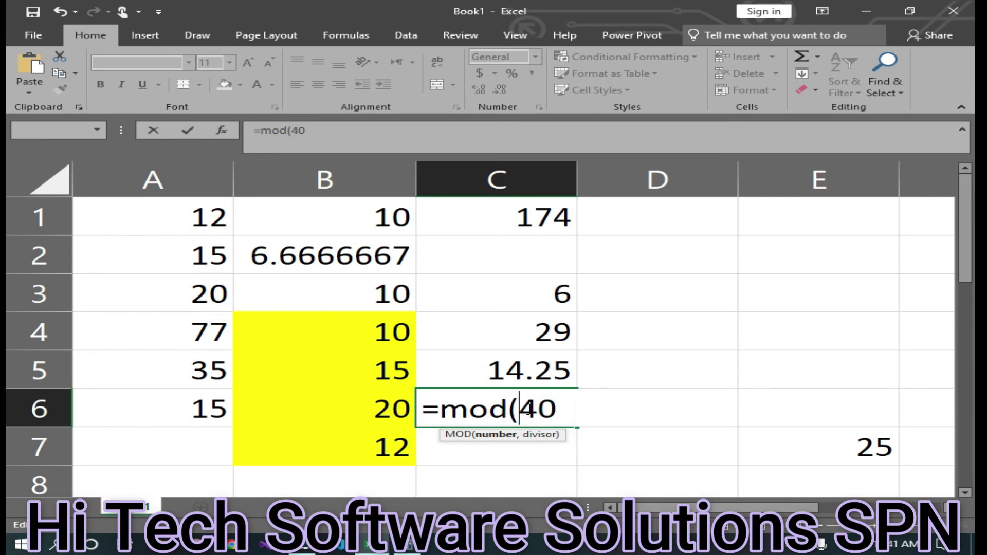
pyautogui.write('2,40')
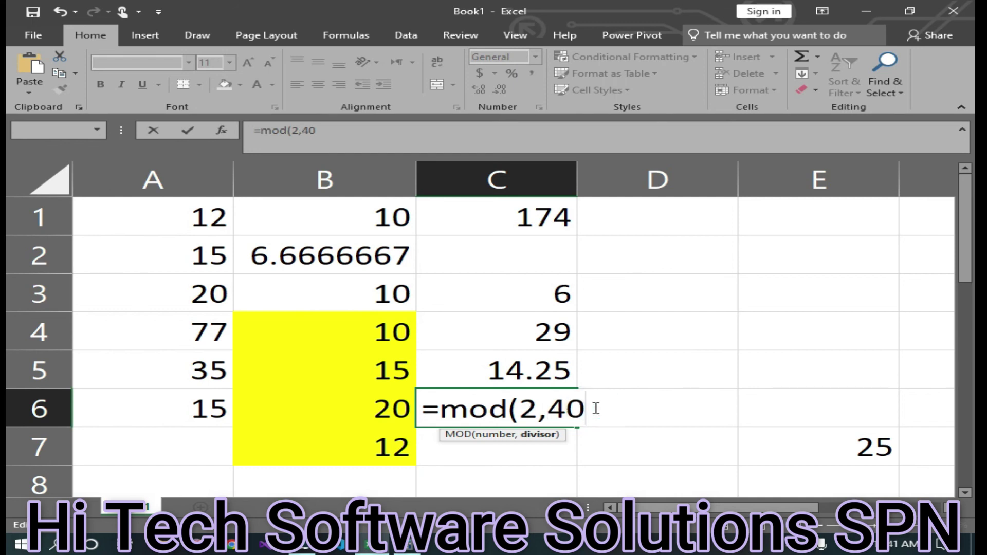
pyautogui.write(')')
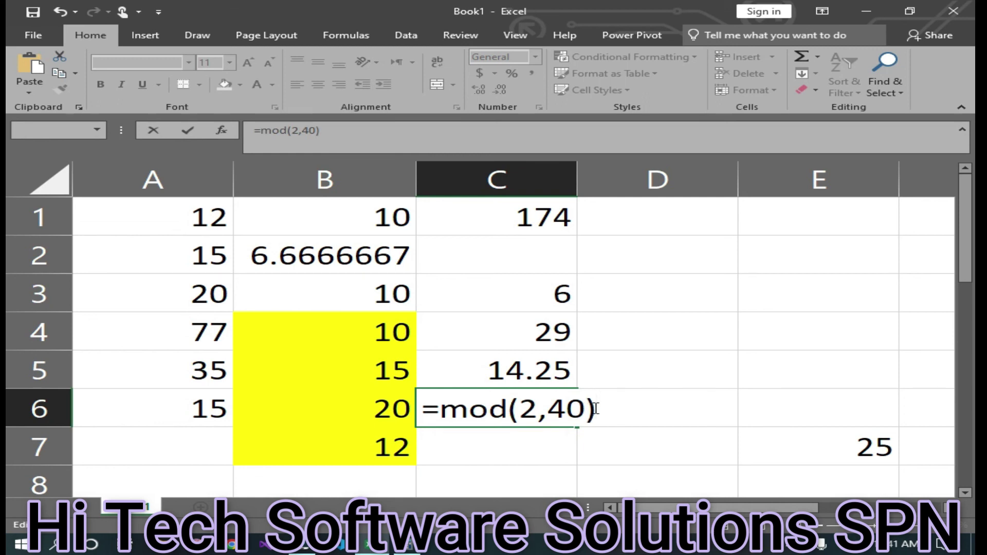